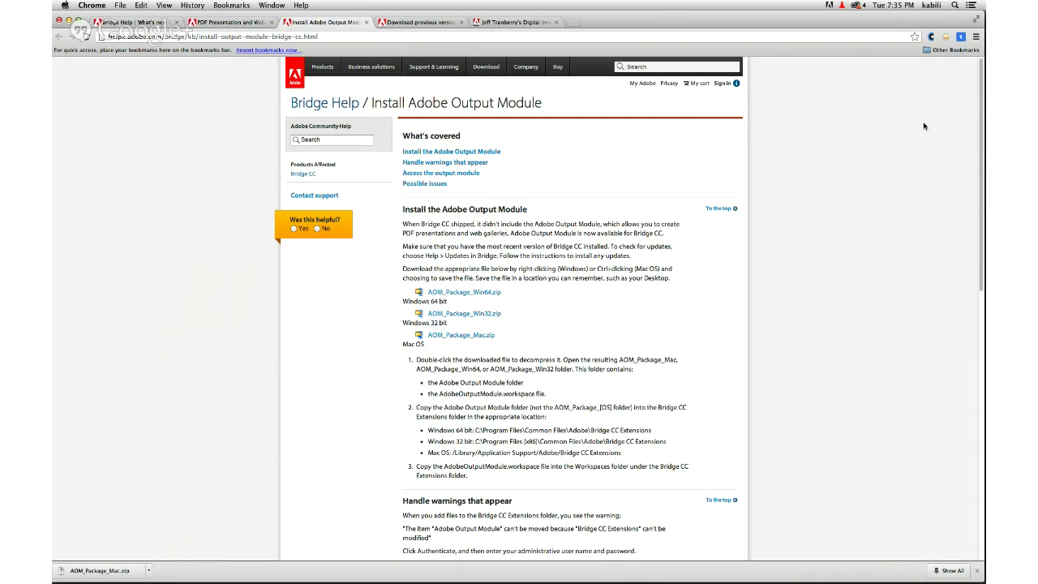
Switch to Adobe Bridge, check the available workspaces and display the Web Gallery output settings
{"action": "mouse_move", "coordinate": [415, 570]}
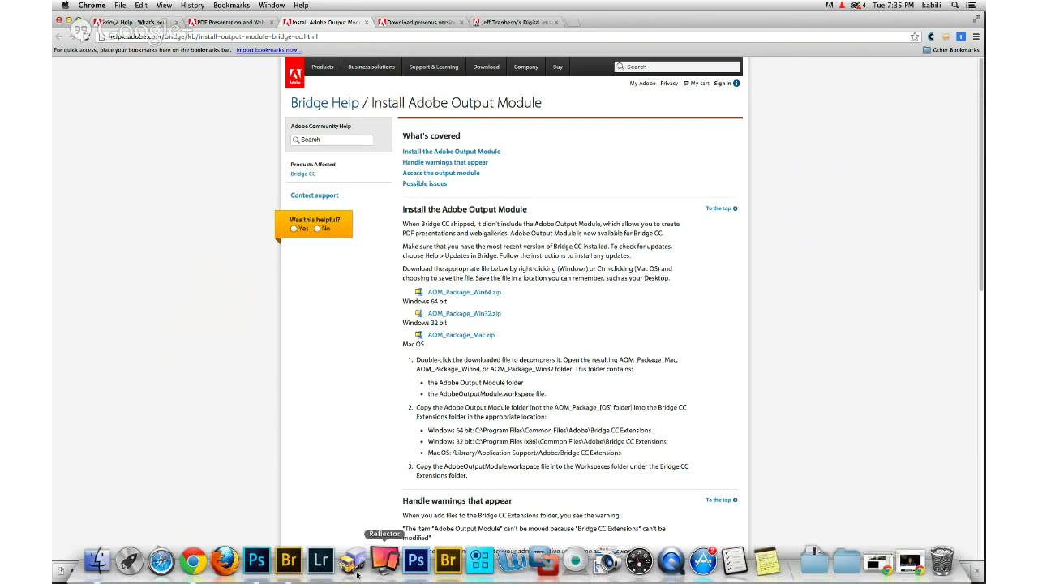
{"action": "left_click", "coordinate": [288, 559]}
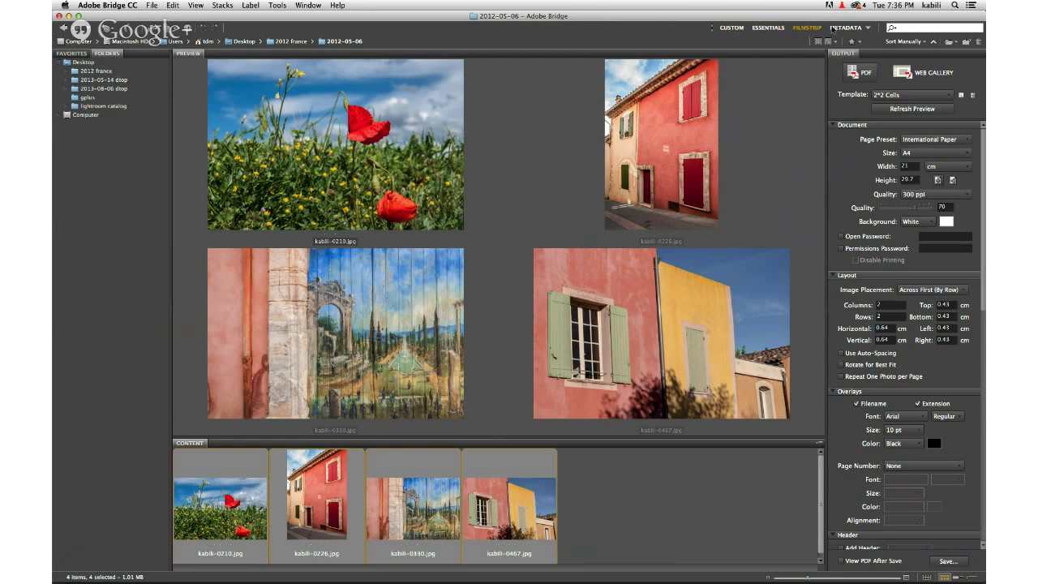
{"action": "left_click", "coordinate": [868, 29]}
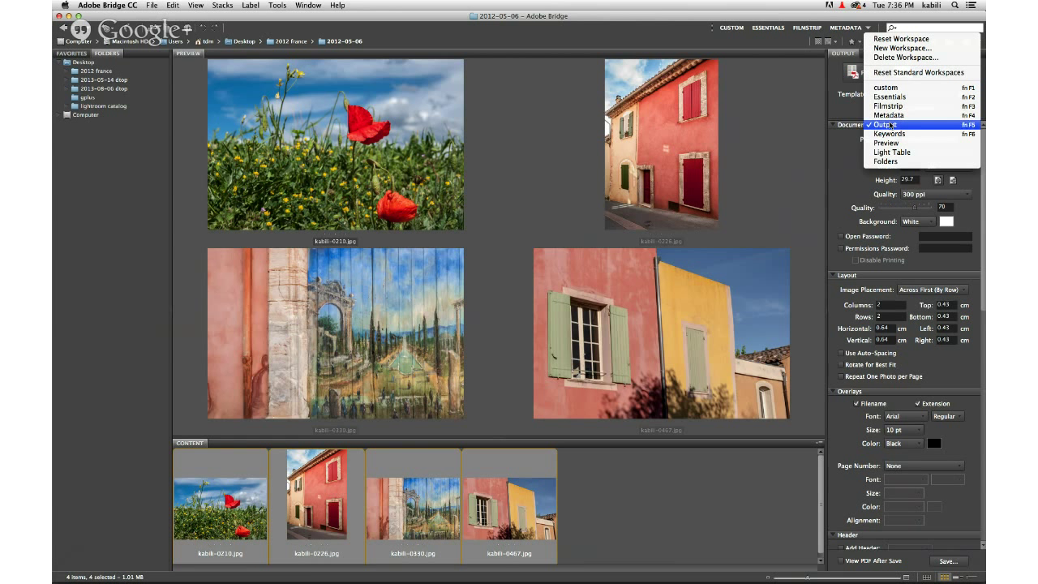
{"action": "left_click", "coordinate": [817, 89]}
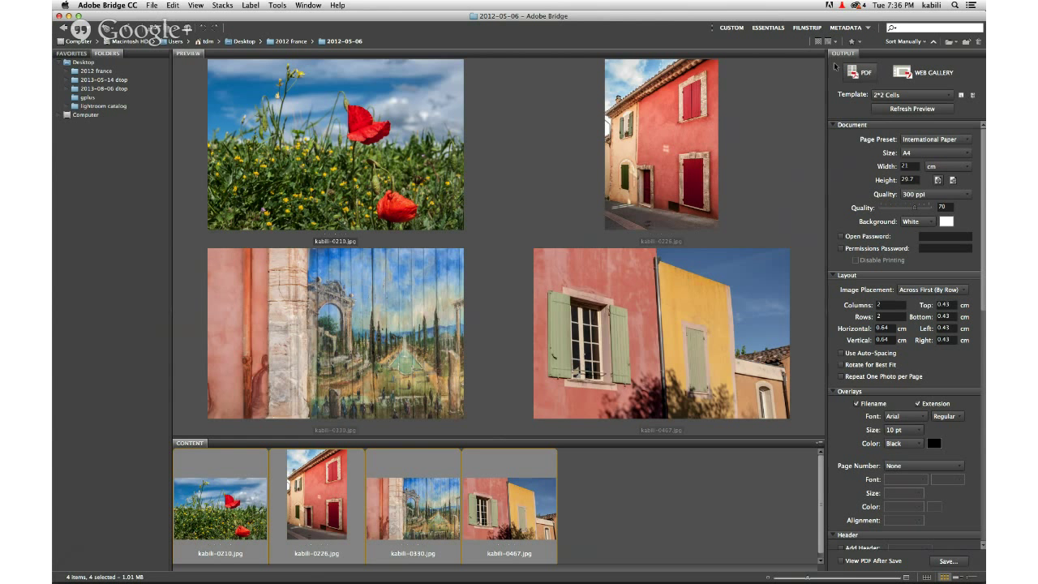
{"action": "left_click", "coordinate": [932, 72]}
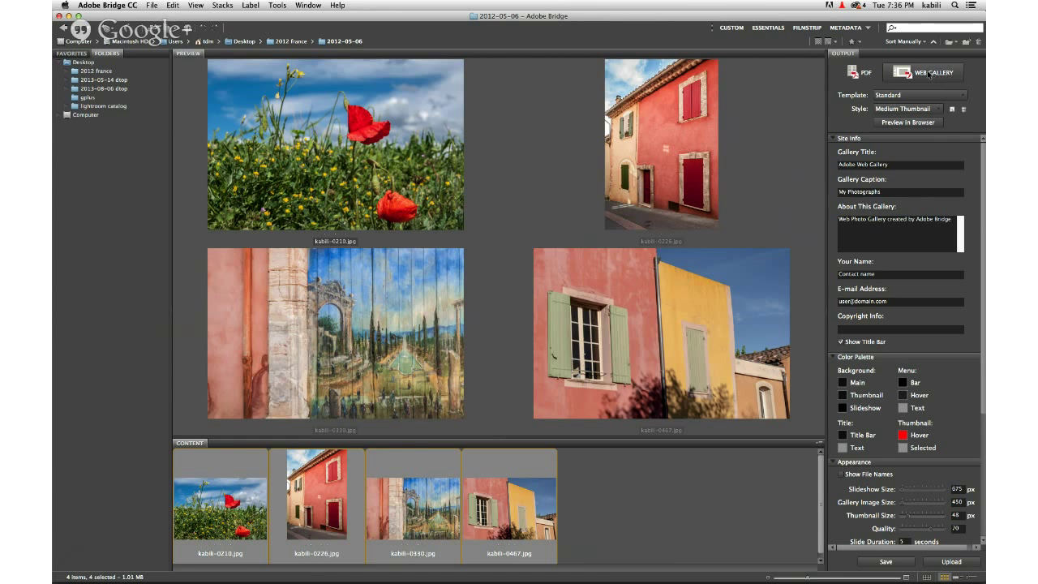
Switch to Chrome and view the Updating/Upgrading to Photoshop CC FAQ blog page
{"action": "mouse_move", "coordinate": [479, 561]}
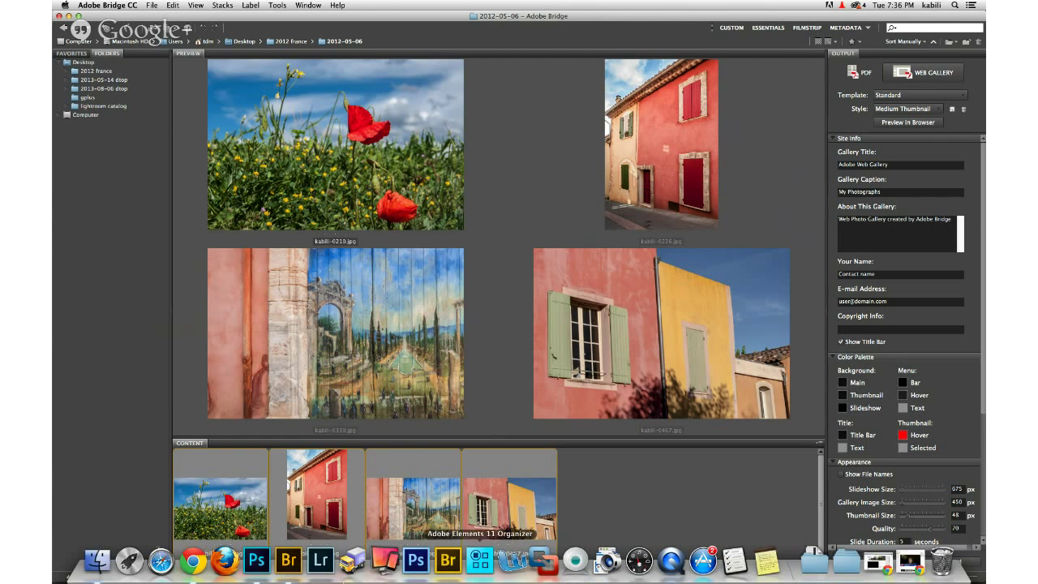
{"action": "left_click", "coordinate": [193, 561]}
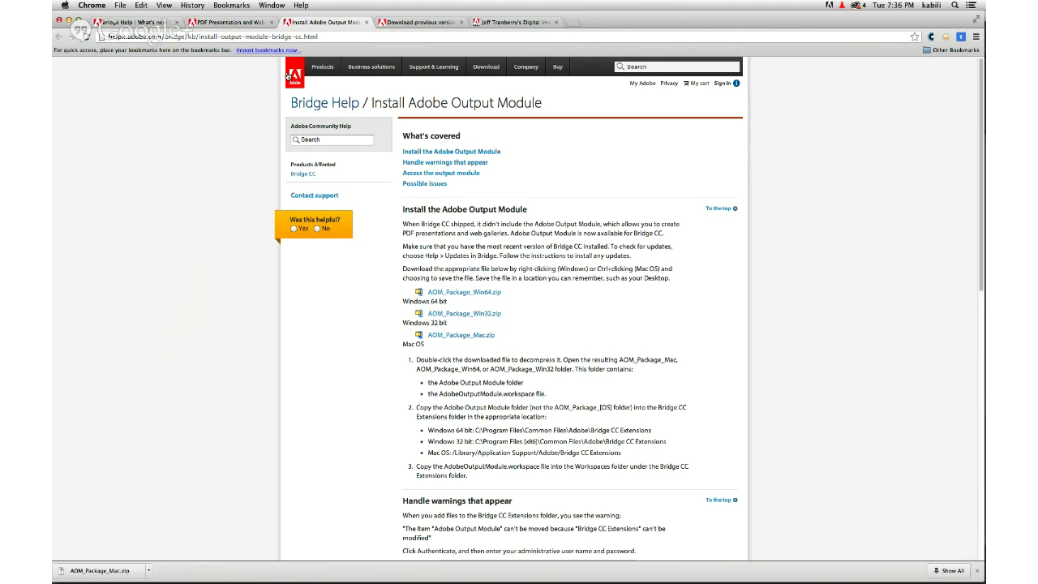
{"action": "left_click", "coordinate": [502, 23]}
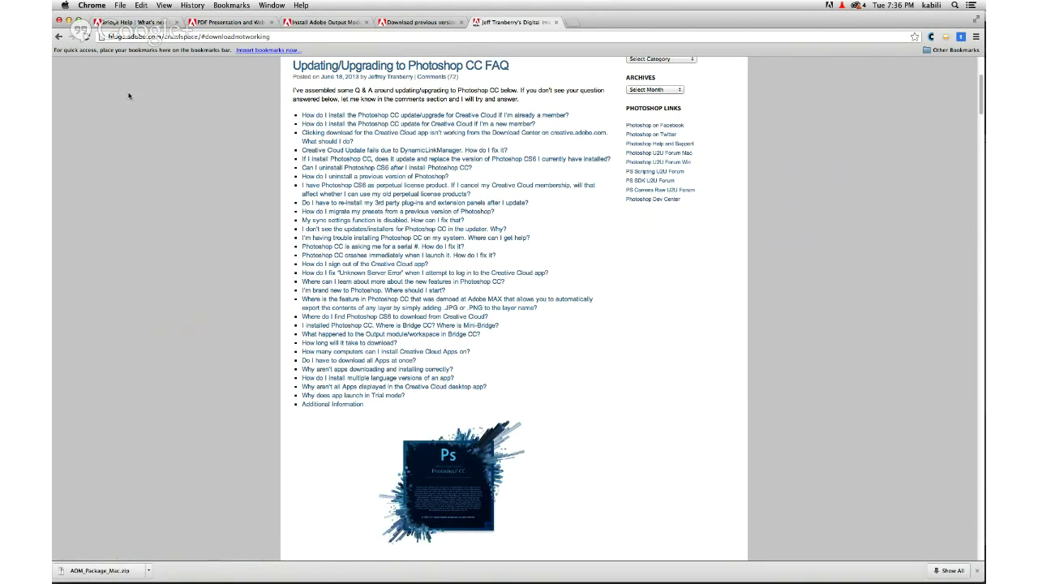
{"action": "scroll", "coordinate": [130, 96], "scroll_direction": "down", "scroll_amount": 1}
{"action": "scroll", "coordinate": [131, 96], "scroll_direction": "up", "scroll_amount": 5}
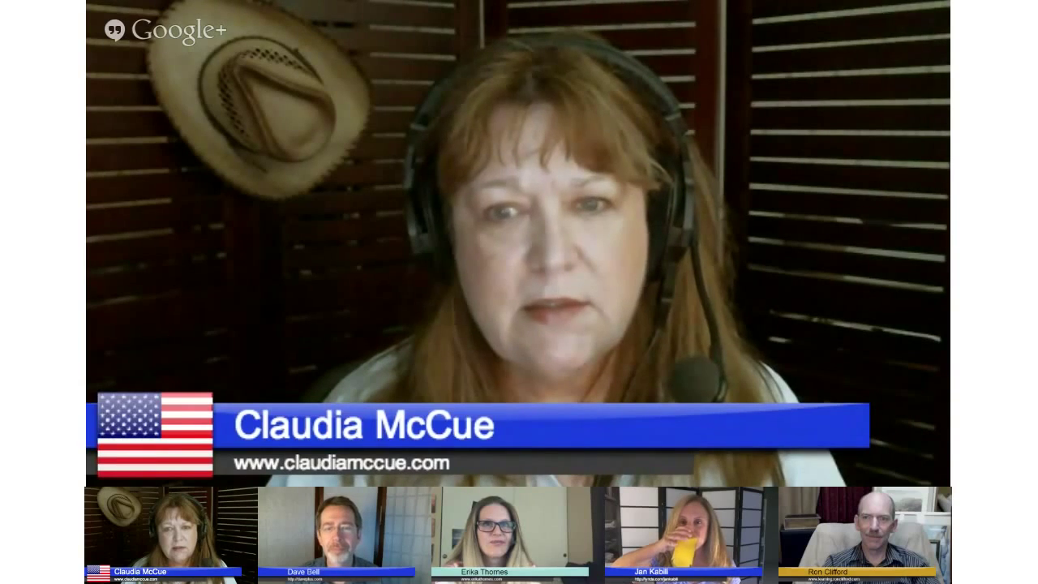
{"action": "left_click", "coordinate": [578, 325]}
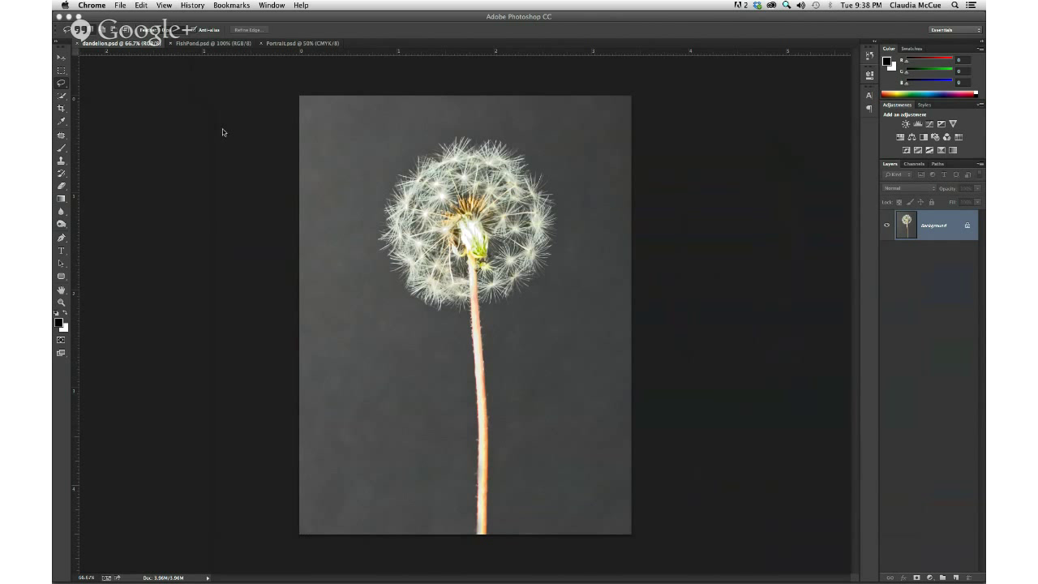
Draw a rectangular selection across the lower half of the dandelion head and the upper stem, and save it as a channel
{"action": "left_click", "coordinate": [60, 70]}
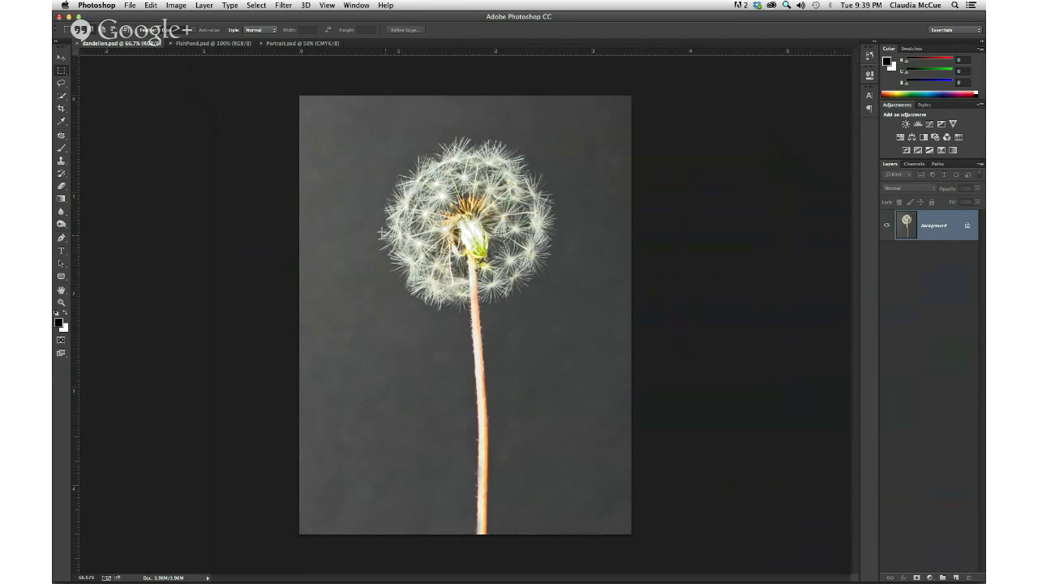
{"action": "left_click_drag", "start_coordinate": [364, 219], "coordinate": [587, 348]}
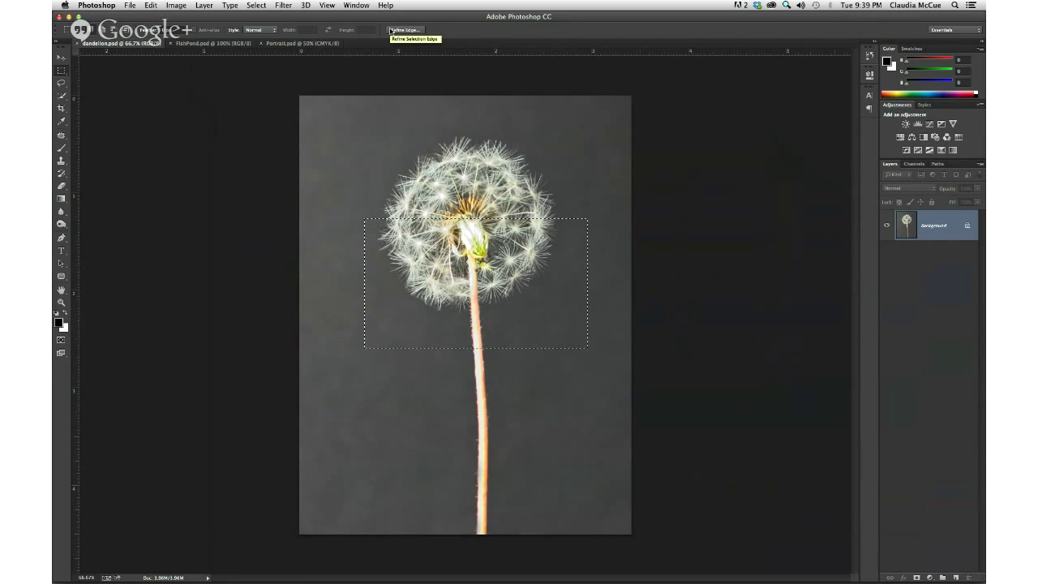
{"action": "left_click", "coordinate": [258, 6]}
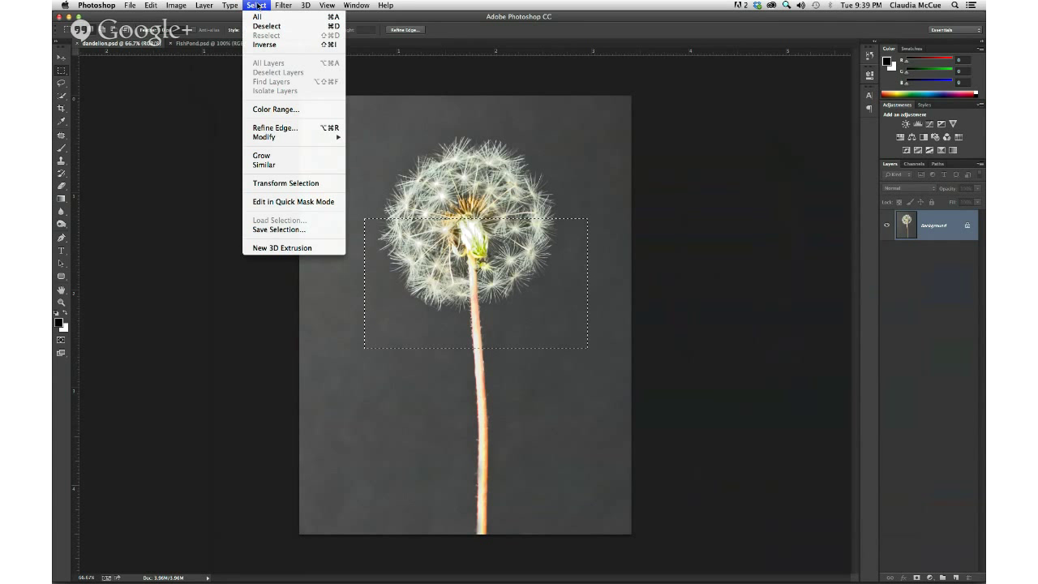
{"action": "left_click", "coordinate": [273, 229]}
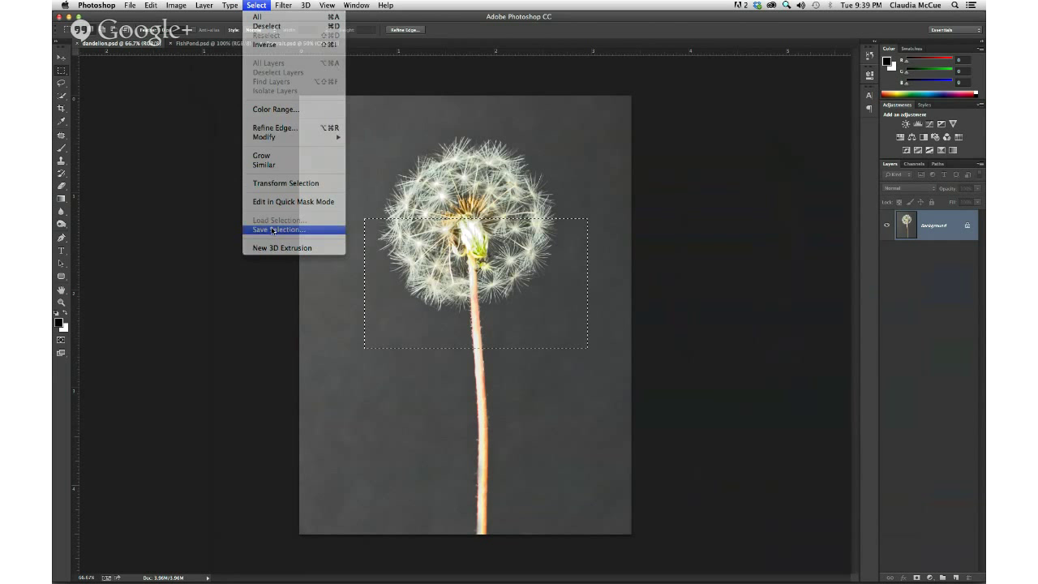
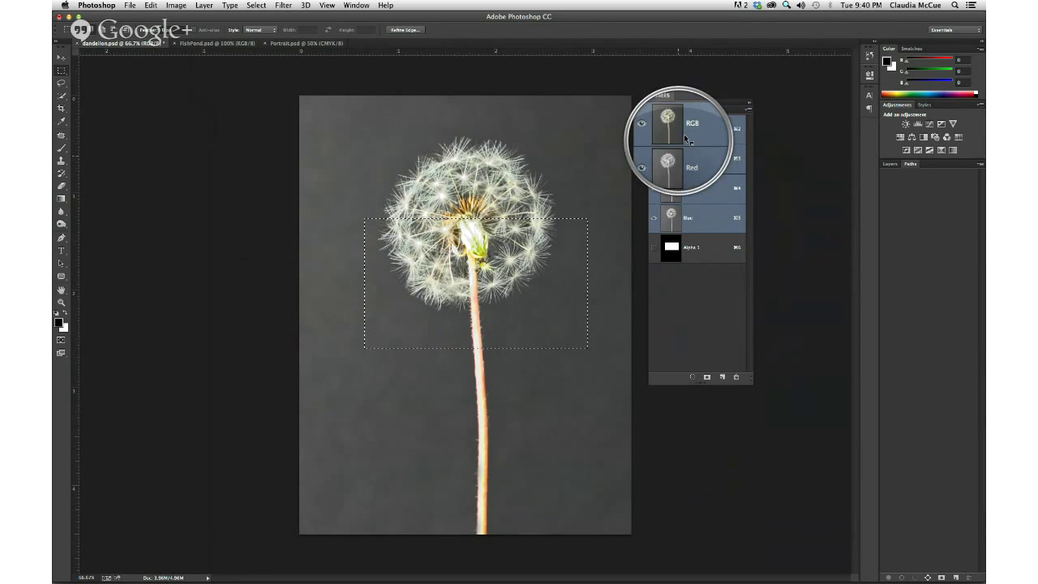
View the Alpha 1 channel on its own, clear the selection and return to the RGB composite
{"action": "left_click", "coordinate": [687, 253]}
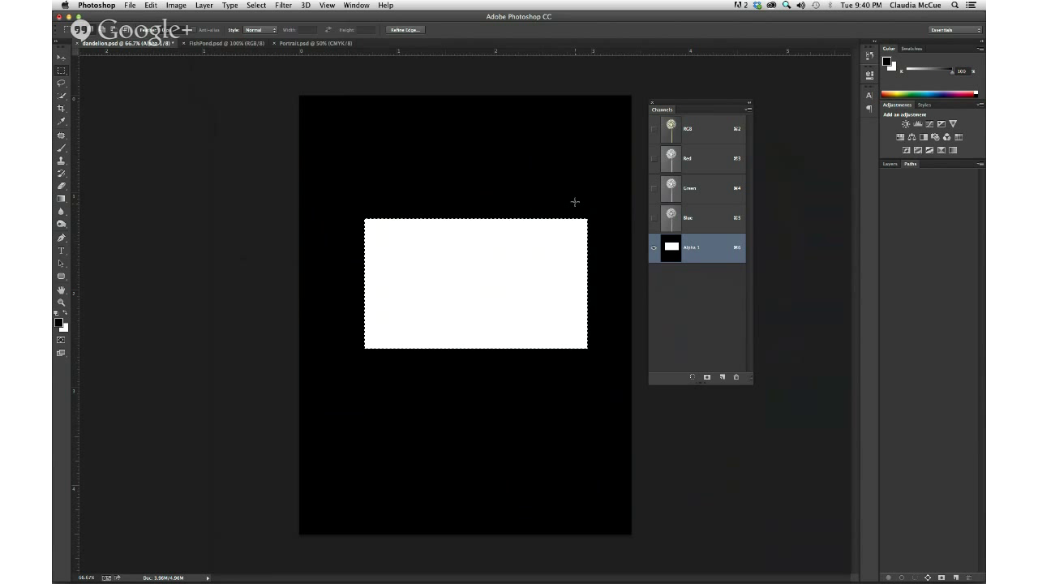
{"action": "left_click", "coordinate": [503, 245]}
{"action": "left_click", "coordinate": [702, 135]}
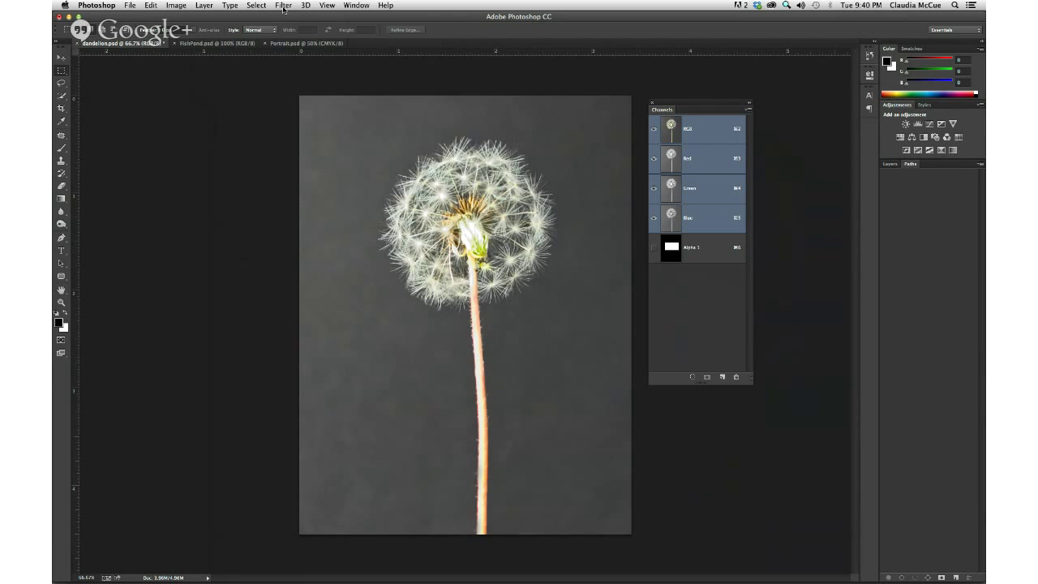
Load the Alpha 1 channel of dandelion.psd as a new selection
{"action": "left_click", "coordinate": [256, 7]}
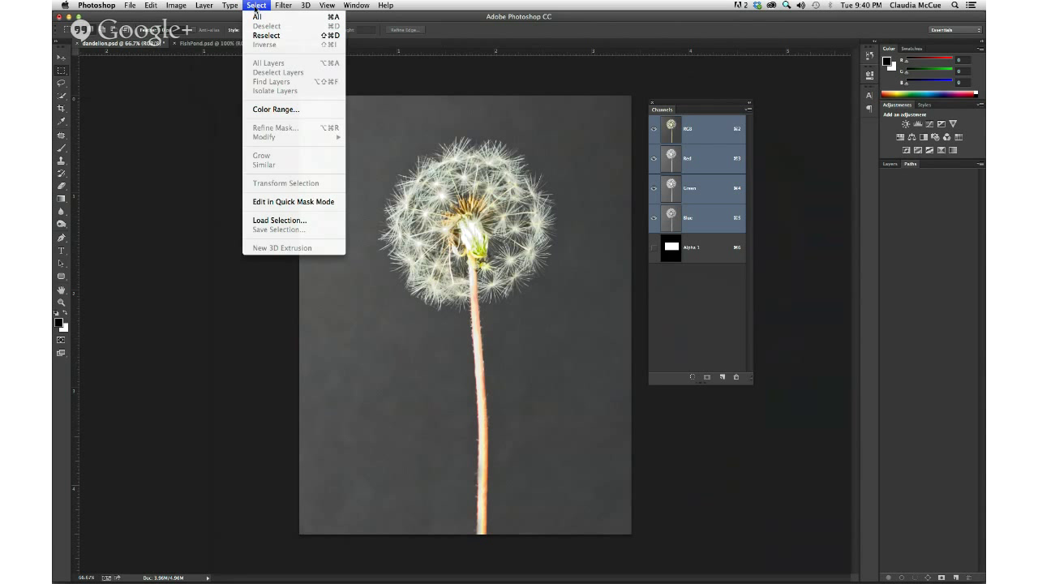
{"action": "left_click", "coordinate": [279, 221]}
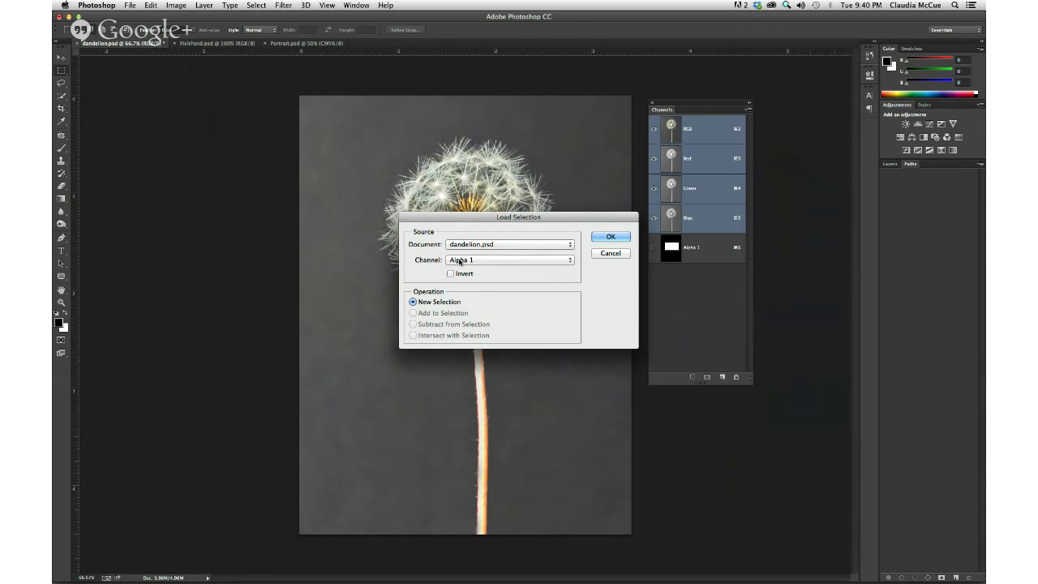
{"action": "left_click", "coordinate": [610, 240]}
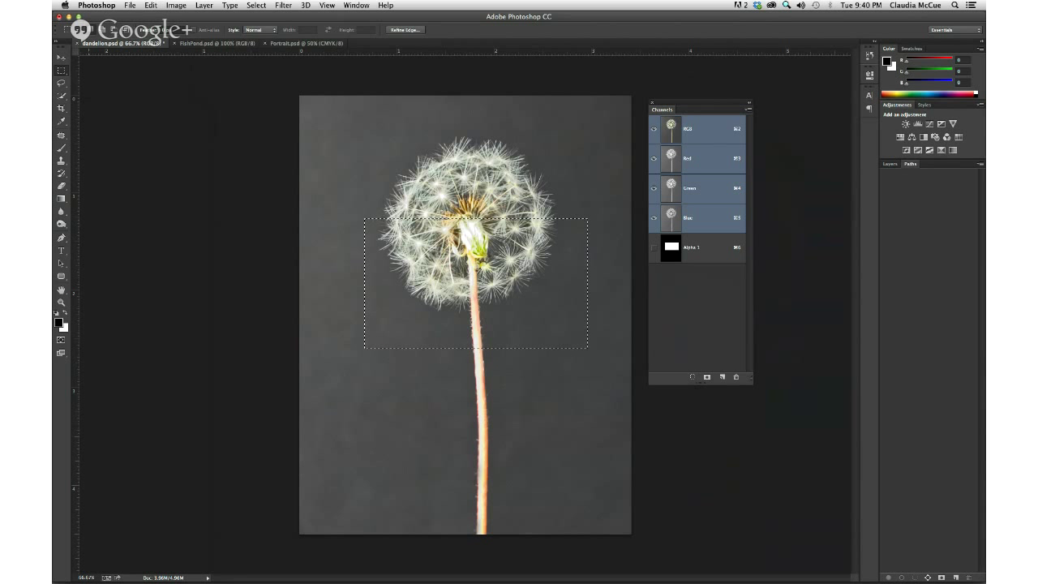
Choose a pink foreground color and paint Brush strokes across the rectangular selection
{"action": "key", "text": "b"}
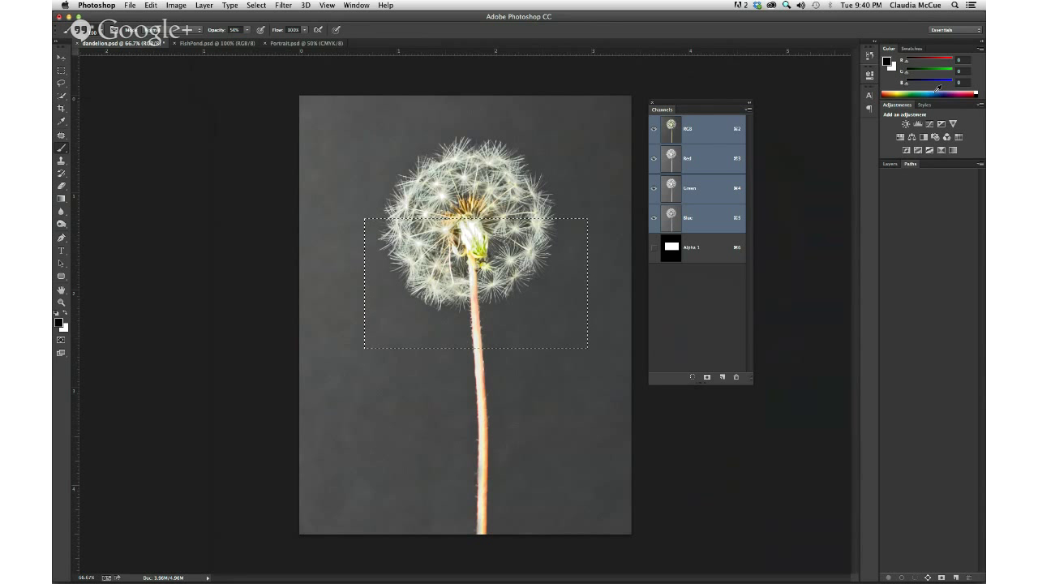
{"action": "left_click", "coordinate": [963, 92]}
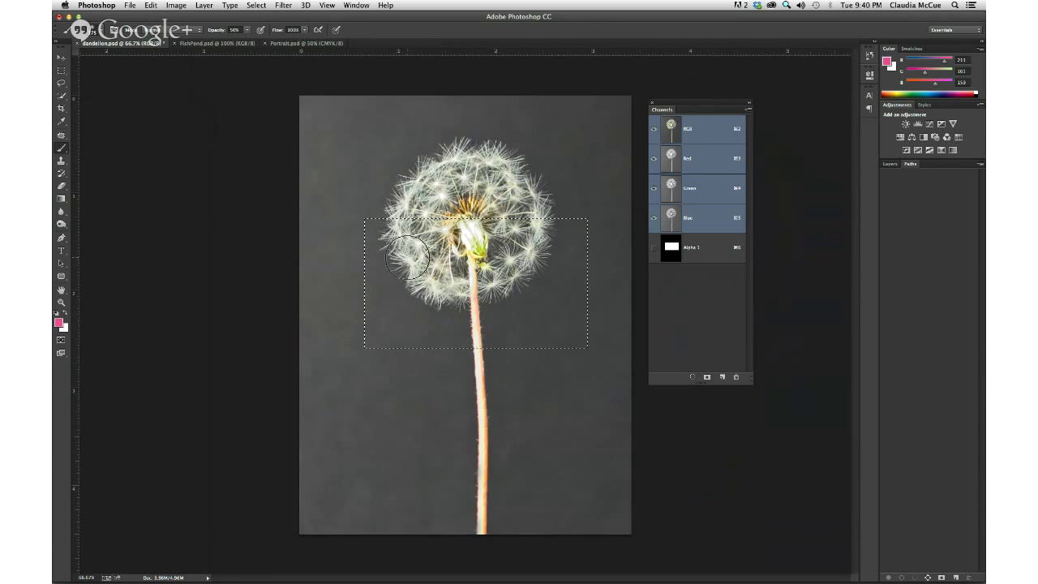
{"action": "mouse_move", "coordinate": [399, 259]}
{"action": "left_mouse_down"}
{"action": "mouse_move", "coordinate": [543, 224]}
{"action": "mouse_move", "coordinate": [549, 241]}
{"action": "mouse_move", "coordinate": [650, 247]}
{"action": "mouse_move", "coordinate": [622, 274]}
{"action": "mouse_move", "coordinate": [469, 335]}
{"action": "mouse_move", "coordinate": [568, 299]}
{"action": "mouse_move", "coordinate": [586, 338]}
{"action": "left_mouse_up"}
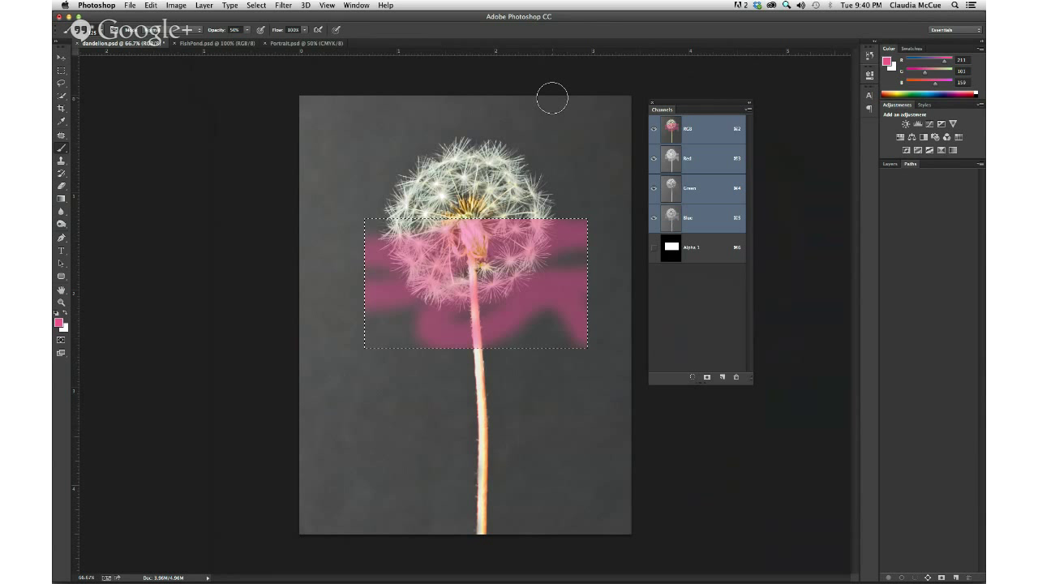
Undo the pink brush painting and delete the Alpha 1 channel
{"action": "key", "text": "super+z"}
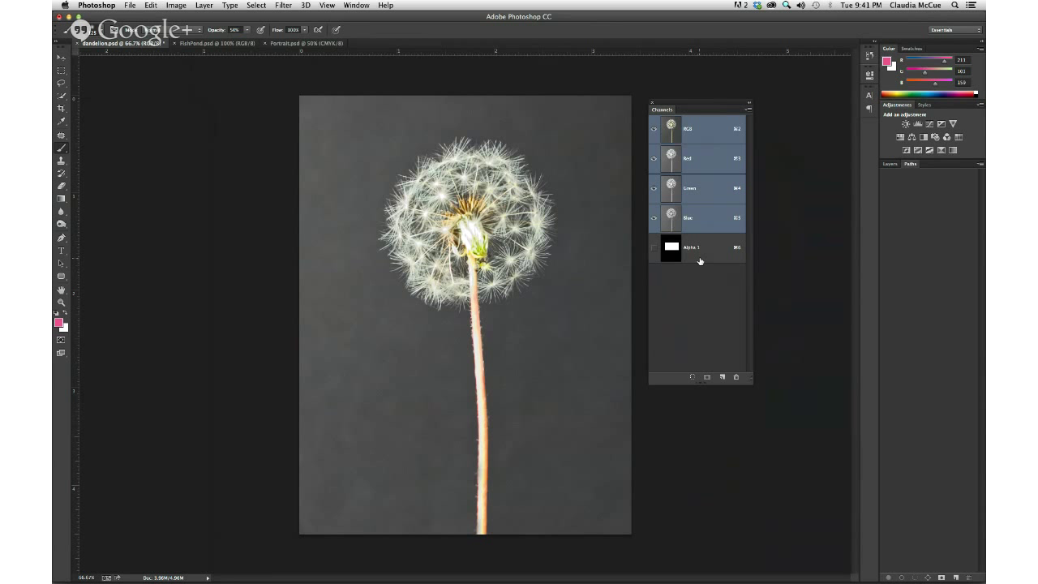
{"action": "left_click_drag", "start_coordinate": [672, 250], "coordinate": [737, 378]}
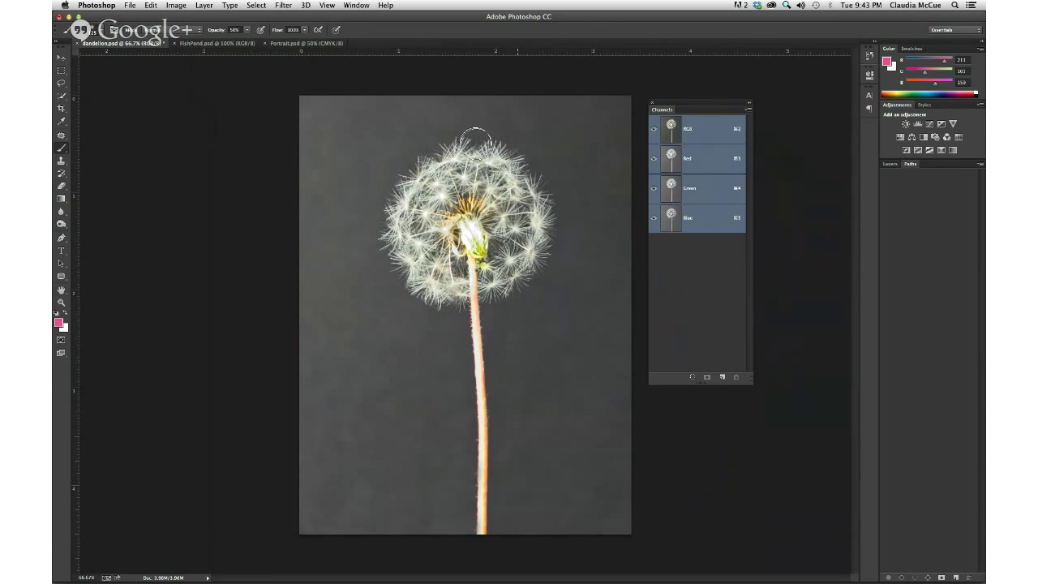
Examine the fine hairs along the top edge of the dandelion head up close, and return to the full image
{"action": "key", "text": "super+space"}
{"action": "left_click_drag", "start_coordinate": [426, 132], "coordinate": [492, 185]}
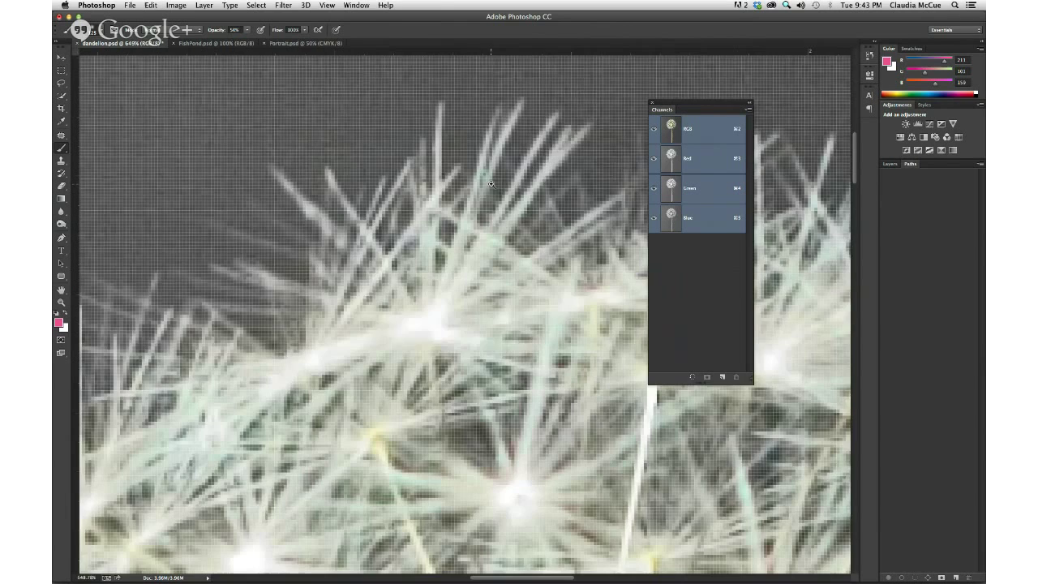
{"action": "key", "text": "super+minus"}
{"action": "key", "text": "super+minus"}
{"action": "key", "text": "super+minus"}
{"action": "key", "text": "super+minus"}
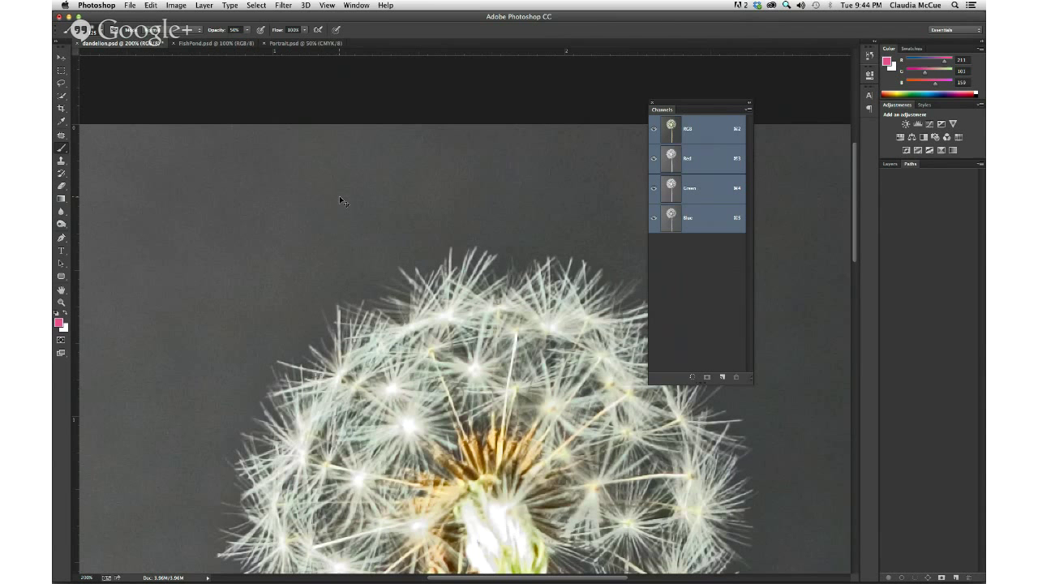
{"action": "key", "text": "super+0"}
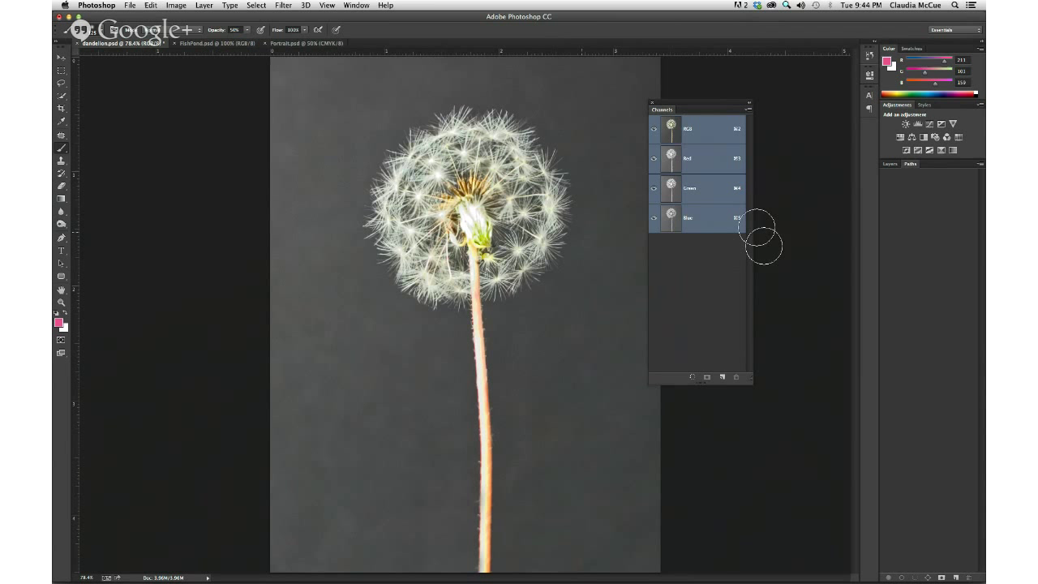
Compare the Red, Green and Blue channels of the dandelion image one at a time
{"action": "left_click", "coordinate": [701, 161]}
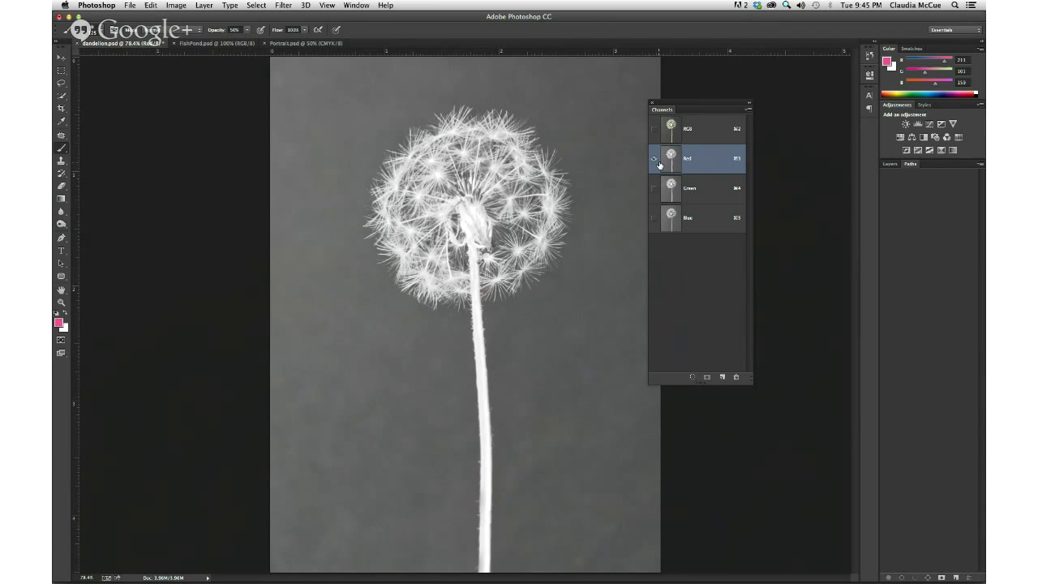
{"action": "left_click", "coordinate": [699, 190]}
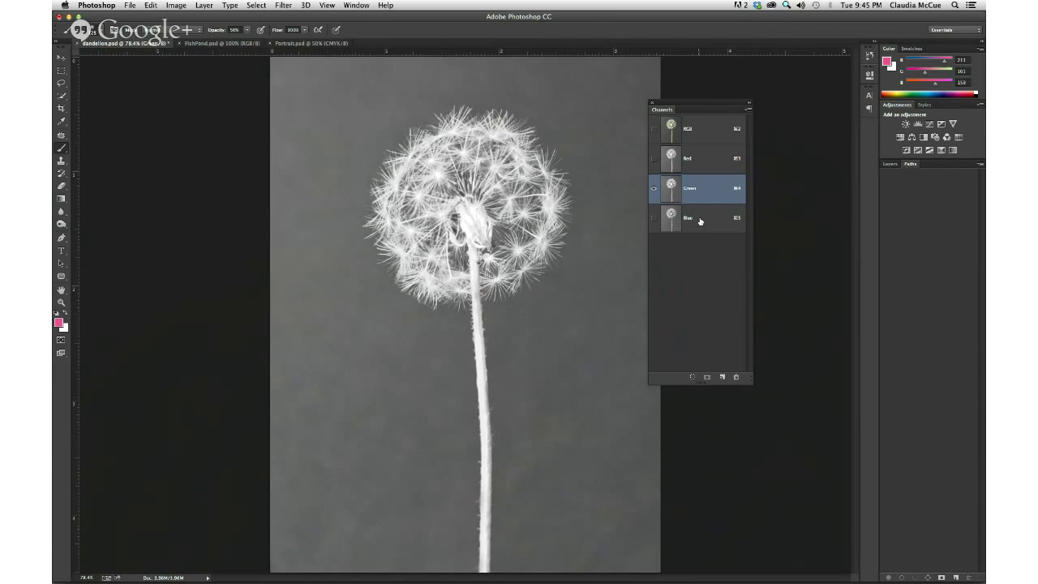
{"action": "left_click", "coordinate": [699, 218]}
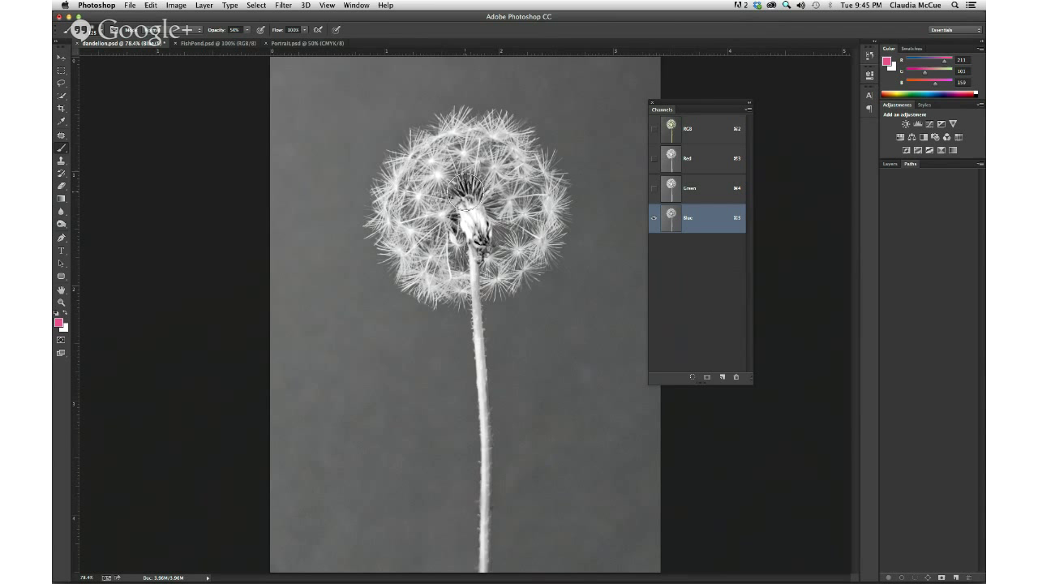
{"action": "left_click", "coordinate": [703, 191]}
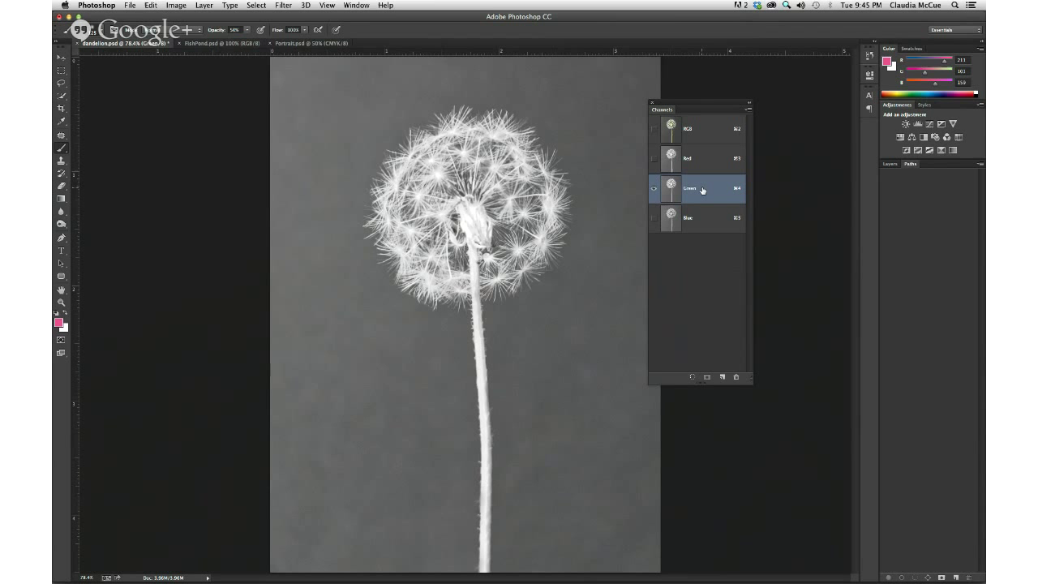
{"action": "left_click", "coordinate": [701, 163]}
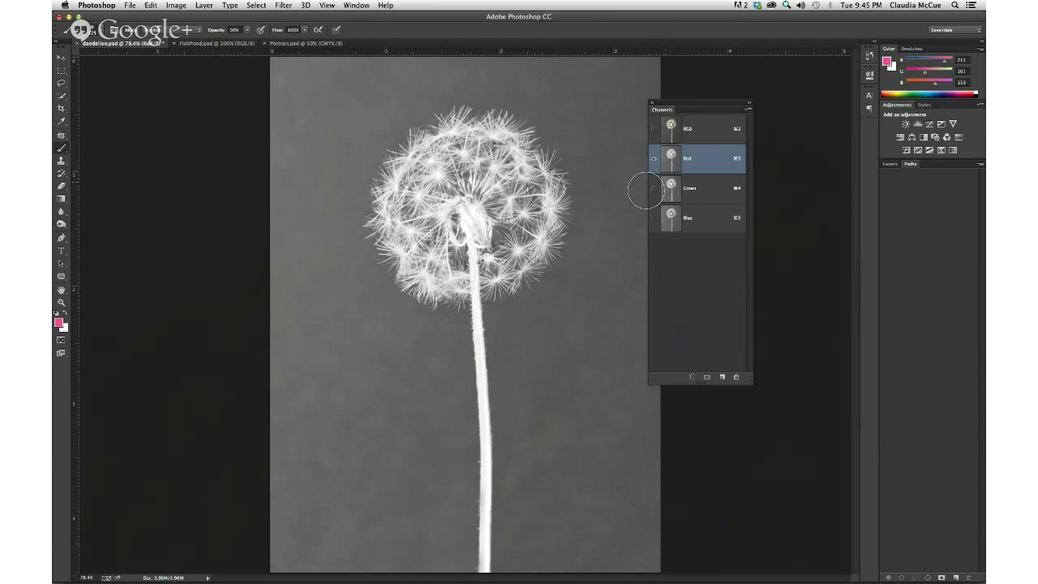
Compare the Green and Red channels up close around the dandelion's center and stem
{"action": "key", "text": "m"}
{"action": "mouse_move", "coordinate": [387, 156]}
{"action": "left_mouse_down"}
{"action": "mouse_move", "coordinate": [595, 322]}
{"action": "mouse_move", "coordinate": [695, 208]}
{"action": "left_mouse_up"}
{"action": "left_click", "coordinate": [603, 331]}
{"action": "left_click", "coordinate": [699, 191]}
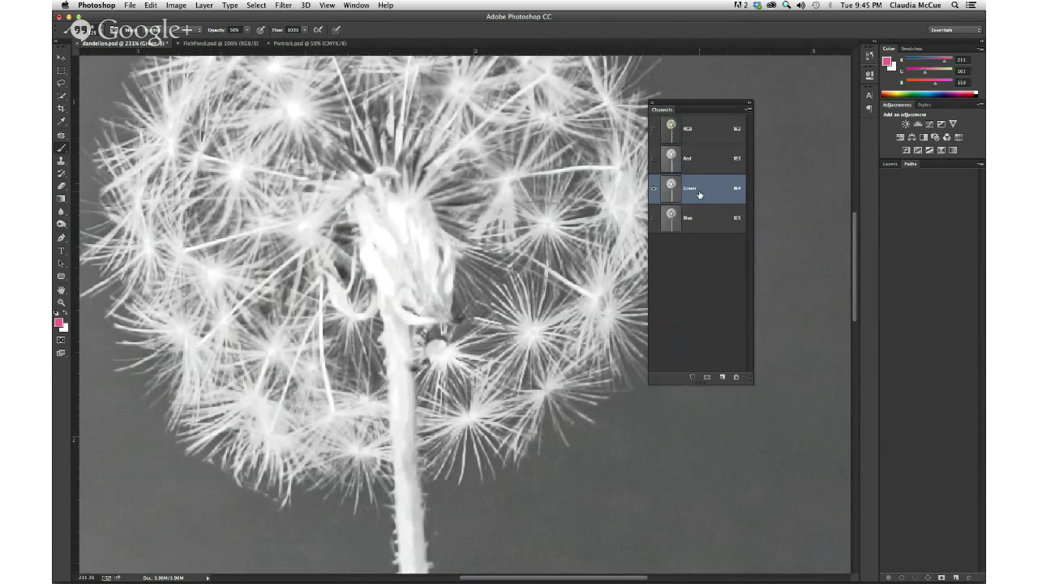
{"action": "left_click", "coordinate": [701, 167]}
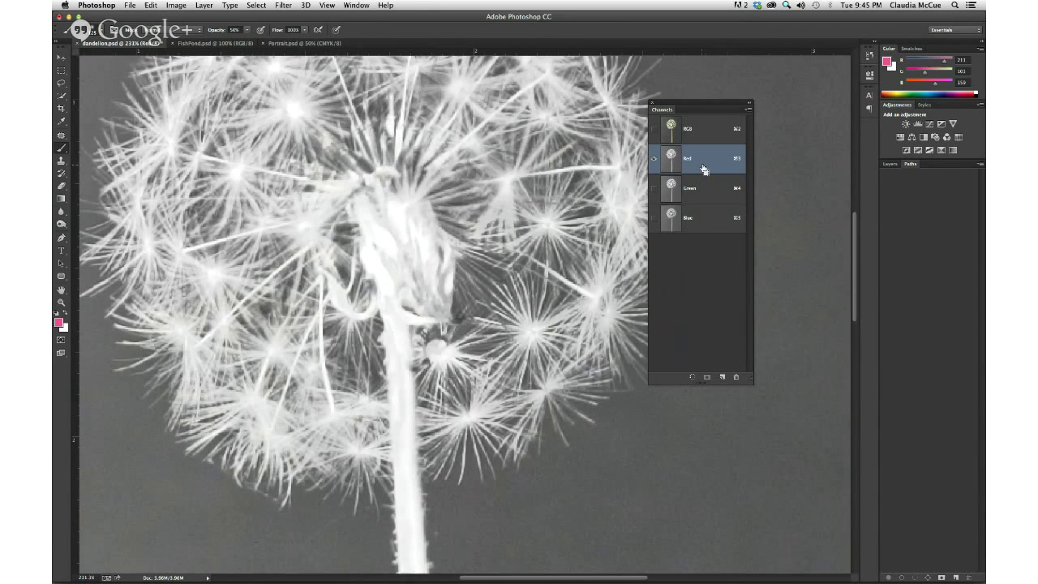
Duplicate the Red channel as Red copy within dandelion.psd
{"action": "key", "text": "super+0"}
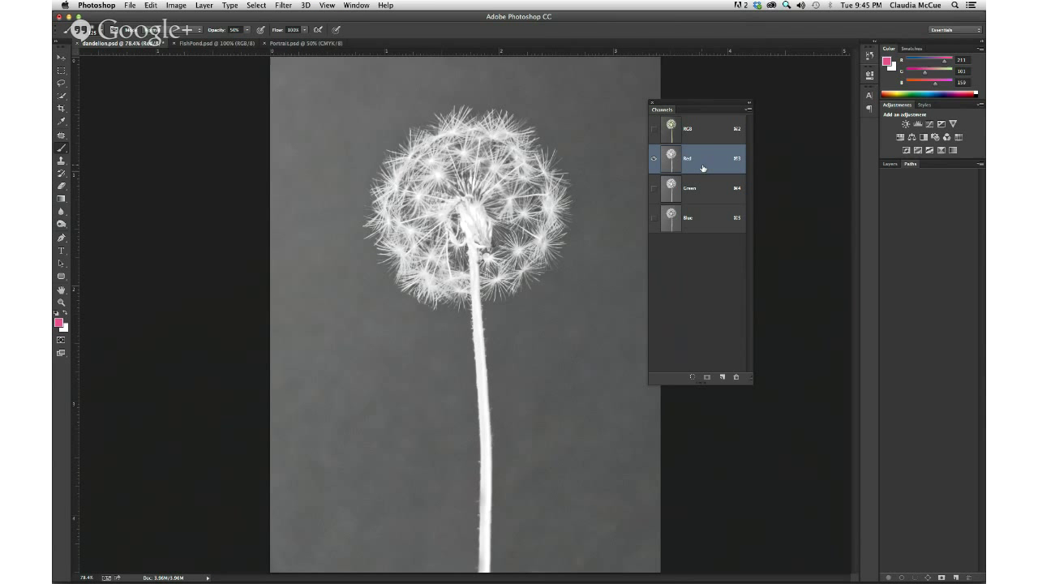
{"action": "left_click", "coordinate": [747, 110]}
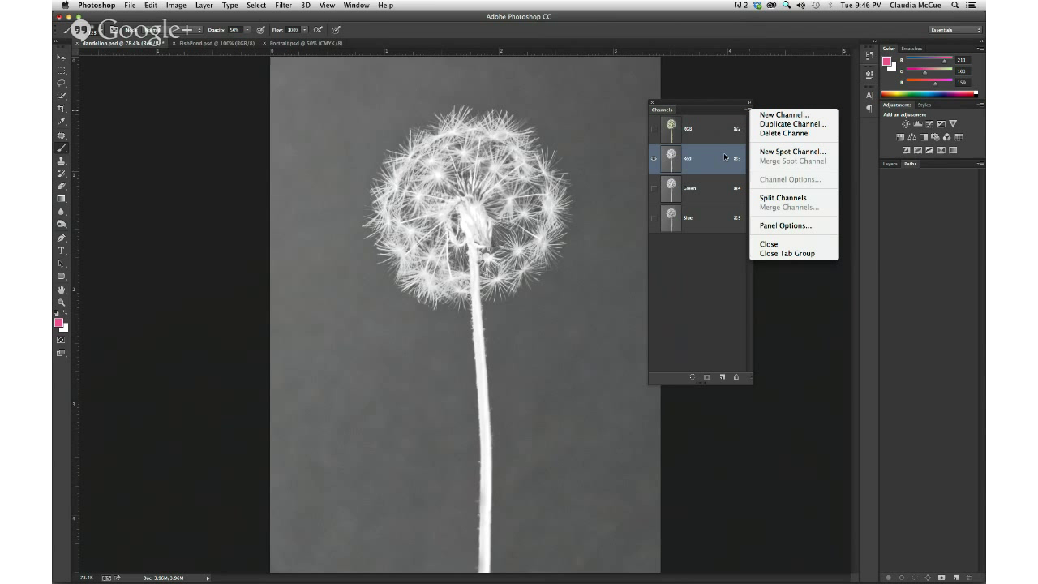
{"action": "left_click", "coordinate": [787, 127]}
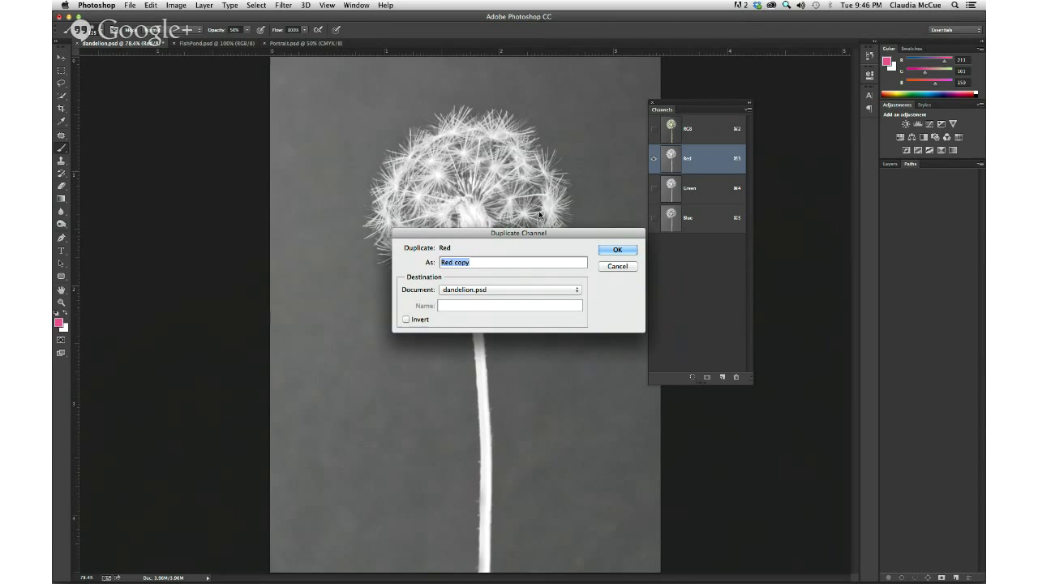
{"action": "left_click", "coordinate": [618, 250]}
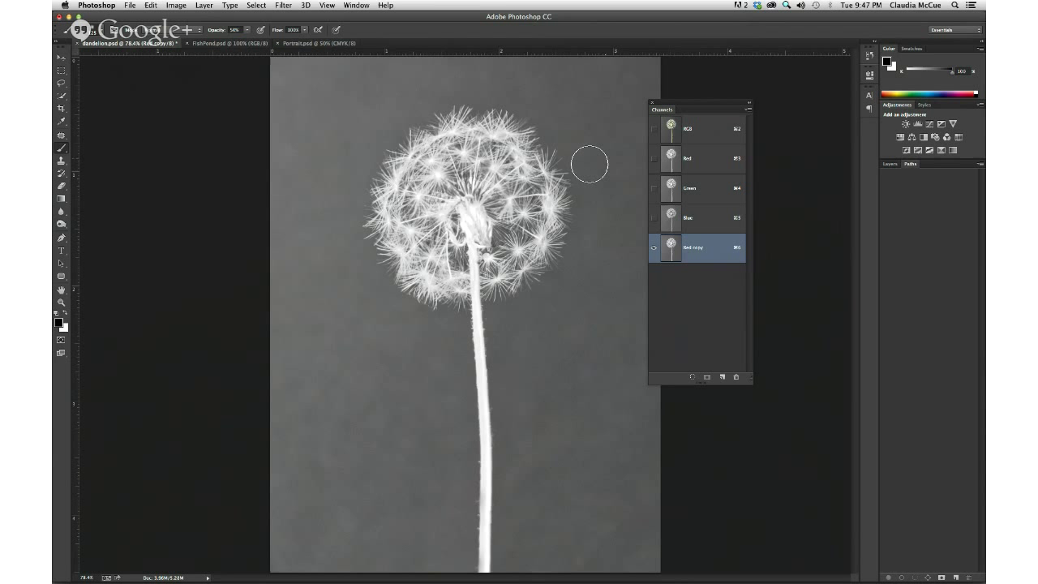
Start a Levels adjustment on the Red copy channel with the input black point at 95 and white point at 234
{"action": "left_click", "coordinate": [176, 6]}
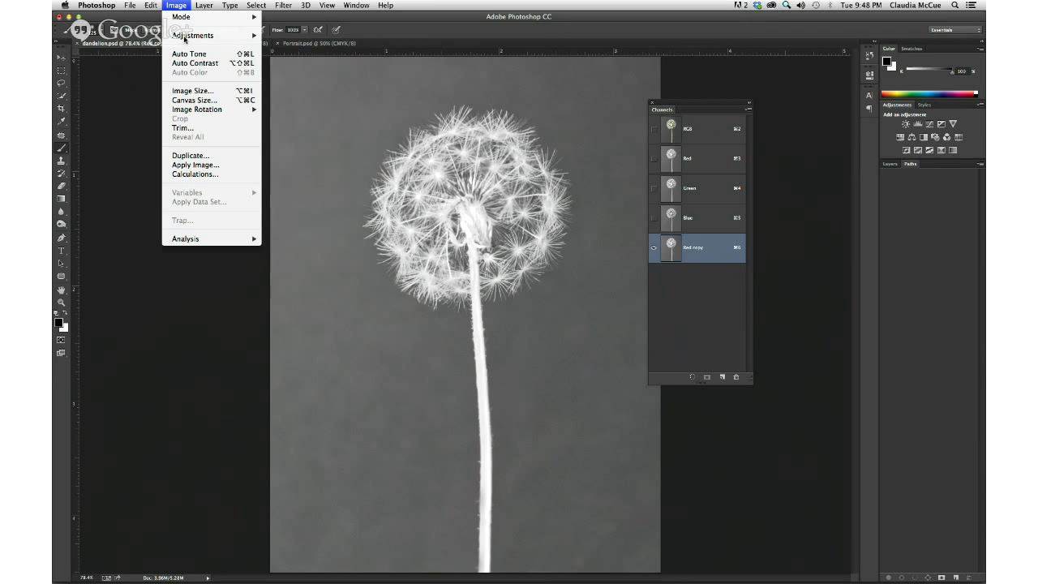
{"action": "mouse_move", "coordinate": [184, 37]}
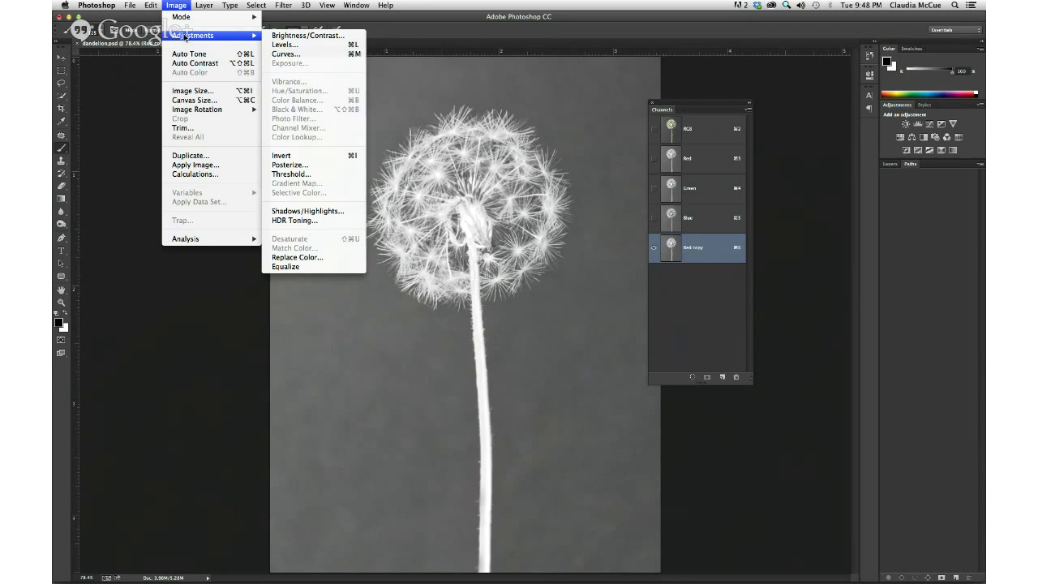
{"action": "left_click", "coordinate": [332, 45]}
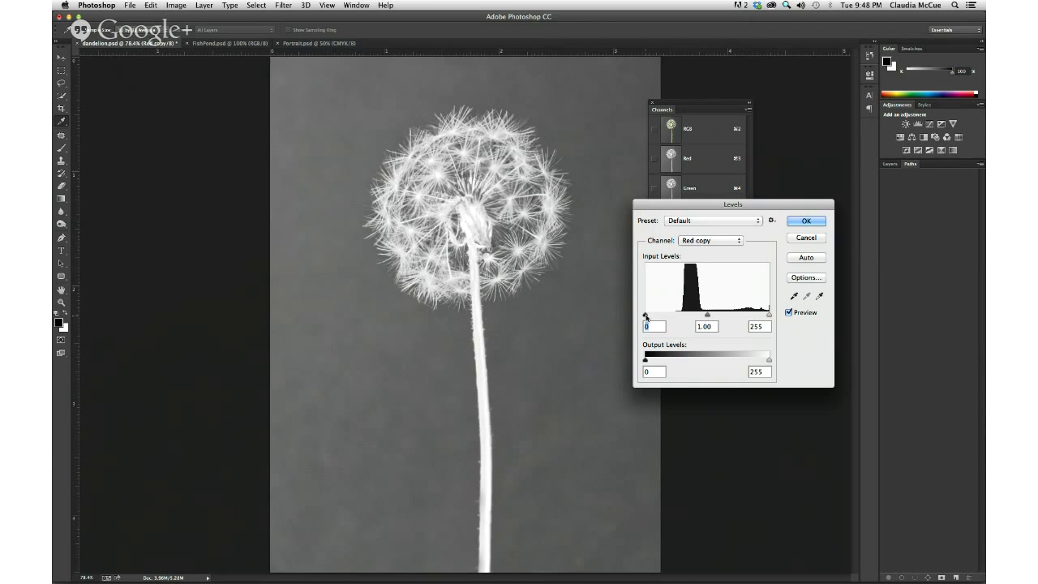
{"action": "left_click_drag", "start_coordinate": [645, 315], "coordinate": [713, 316]}
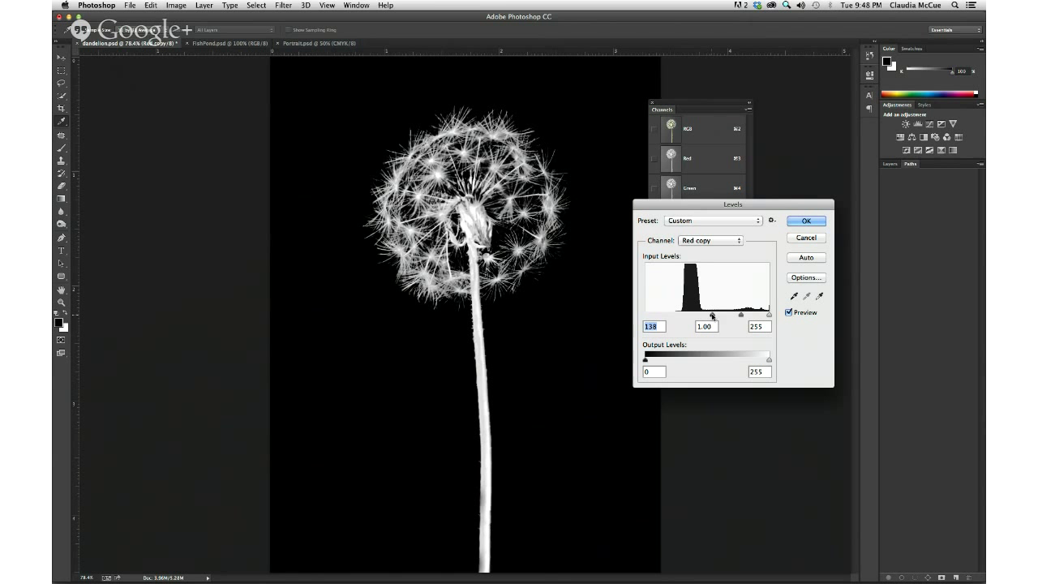
{"action": "left_click_drag", "start_coordinate": [713, 316], "coordinate": [669, 316]}
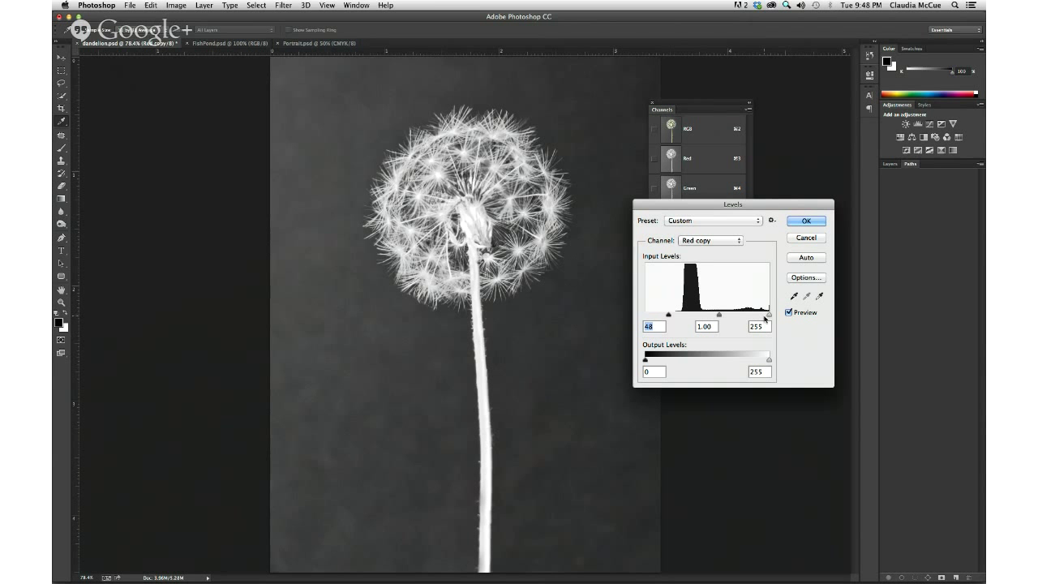
{"action": "mouse_move", "coordinate": [770, 317]}
{"action": "left_mouse_down"}
{"action": "mouse_move", "coordinate": [726, 316]}
{"action": "mouse_move", "coordinate": [759, 316]}
{"action": "left_mouse_up"}
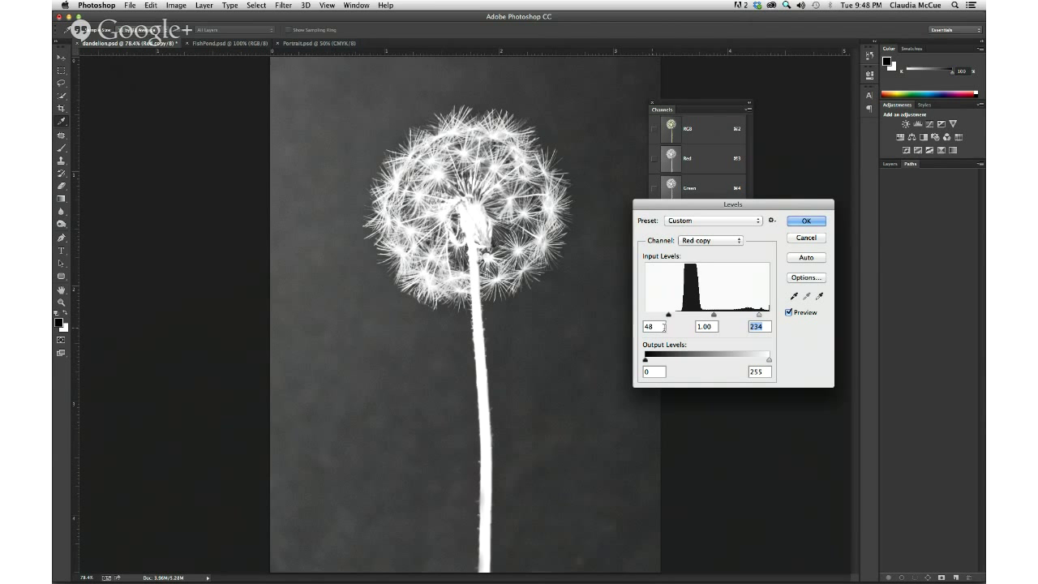
{"action": "left_click_drag", "start_coordinate": [668, 315], "coordinate": [688, 316]}
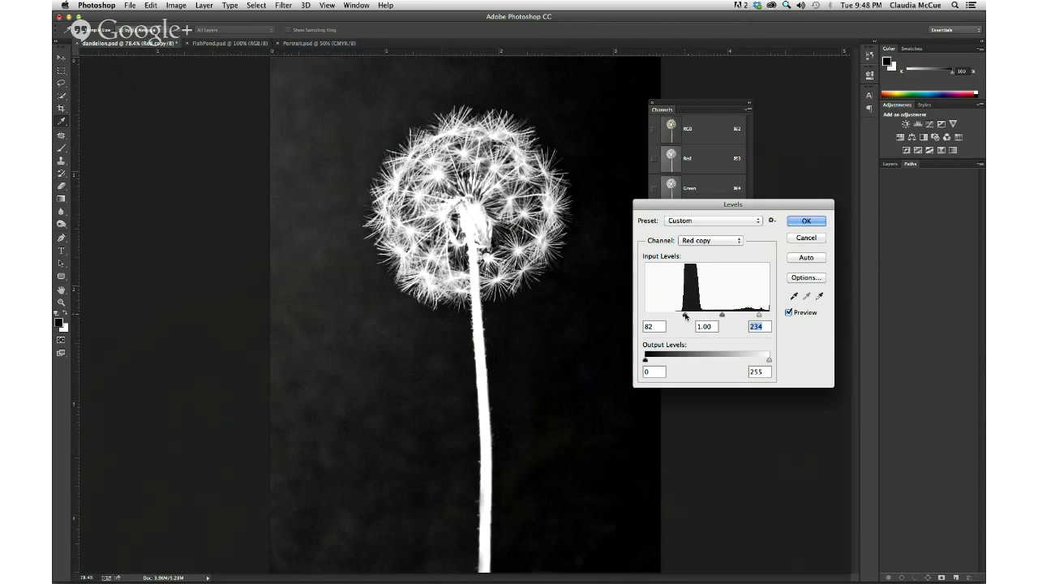
{"action": "left_click", "coordinate": [685, 316]}
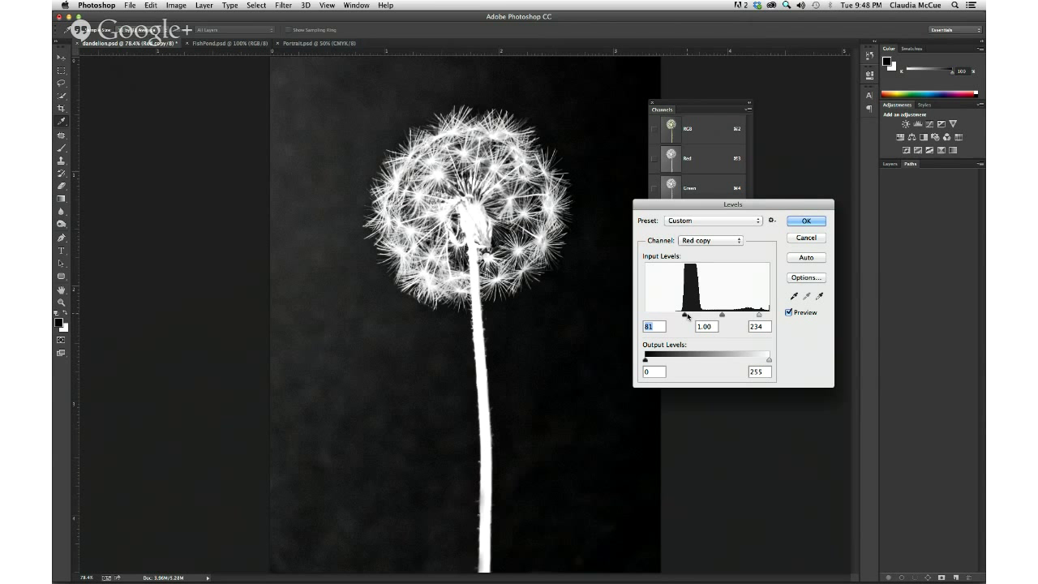
{"action": "left_click_drag", "start_coordinate": [685, 315], "coordinate": [693, 316]}
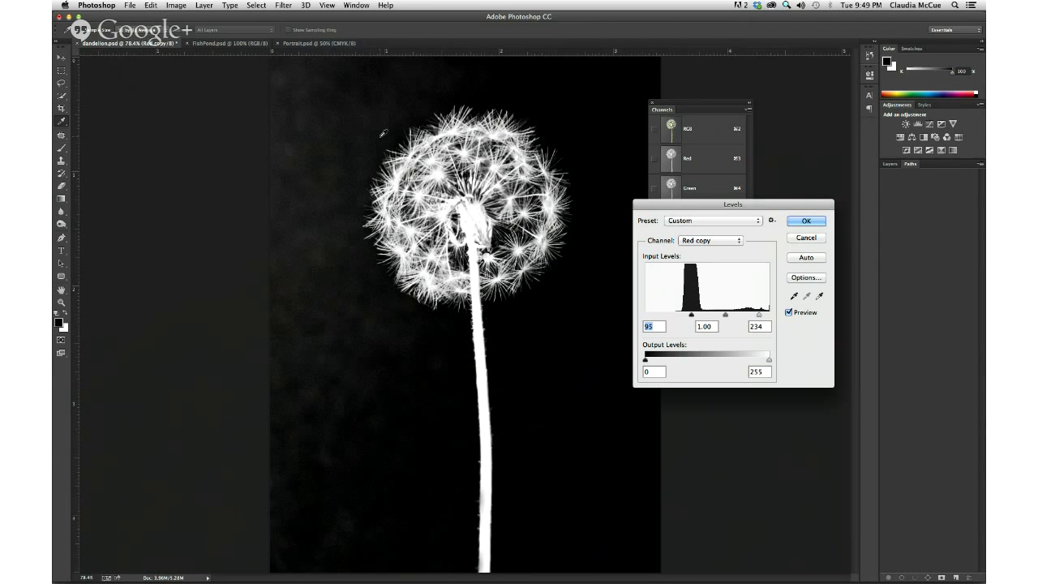
Show the Info readout as a floating panel beside the dandelion, check the background values, and apply the Levels adjustment
{"action": "left_click", "coordinate": [350, 5]}
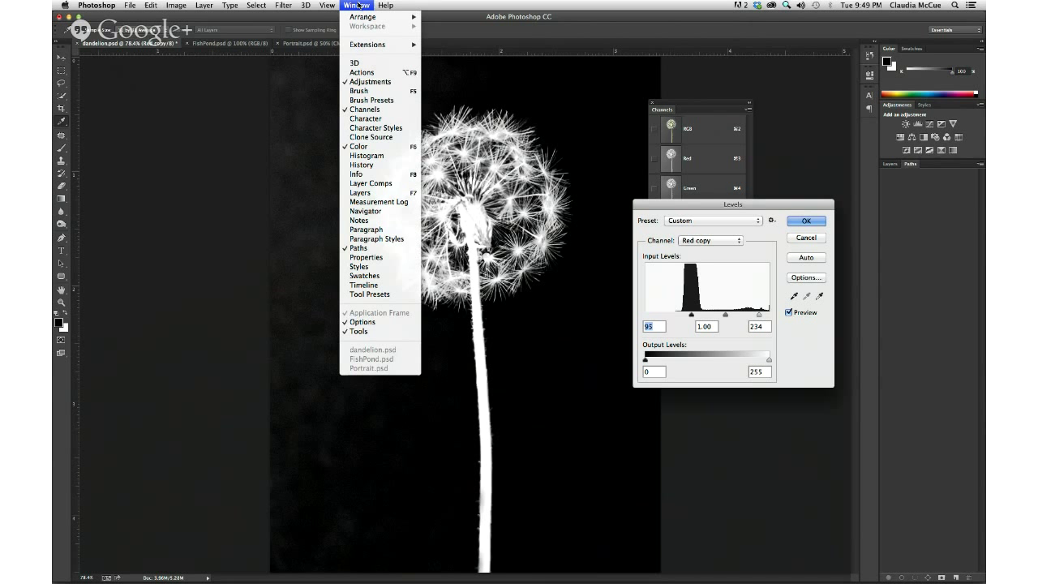
{"action": "left_click", "coordinate": [370, 180]}
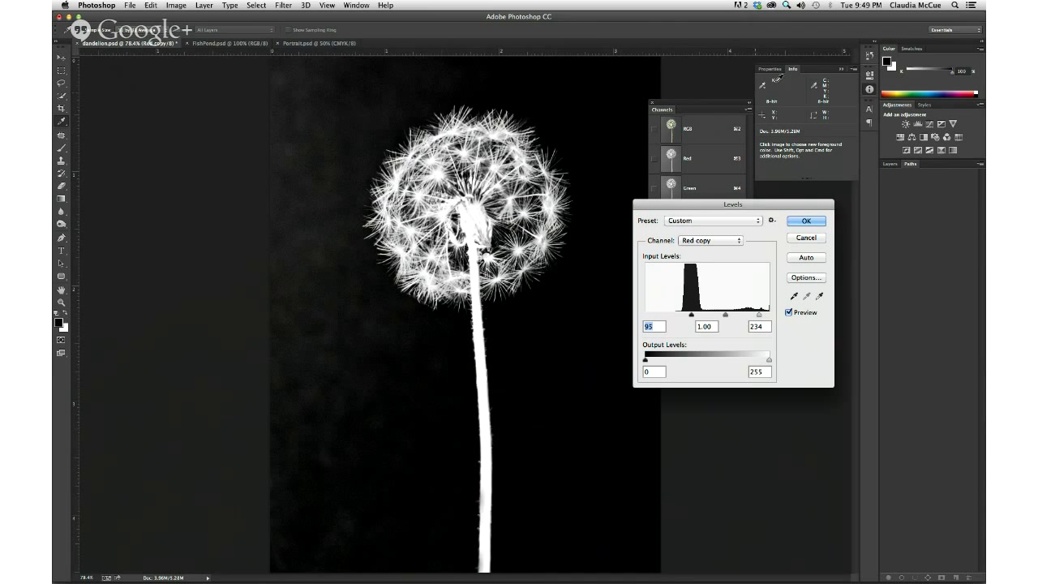
{"action": "left_click_drag", "start_coordinate": [792, 70], "coordinate": [179, 136]}
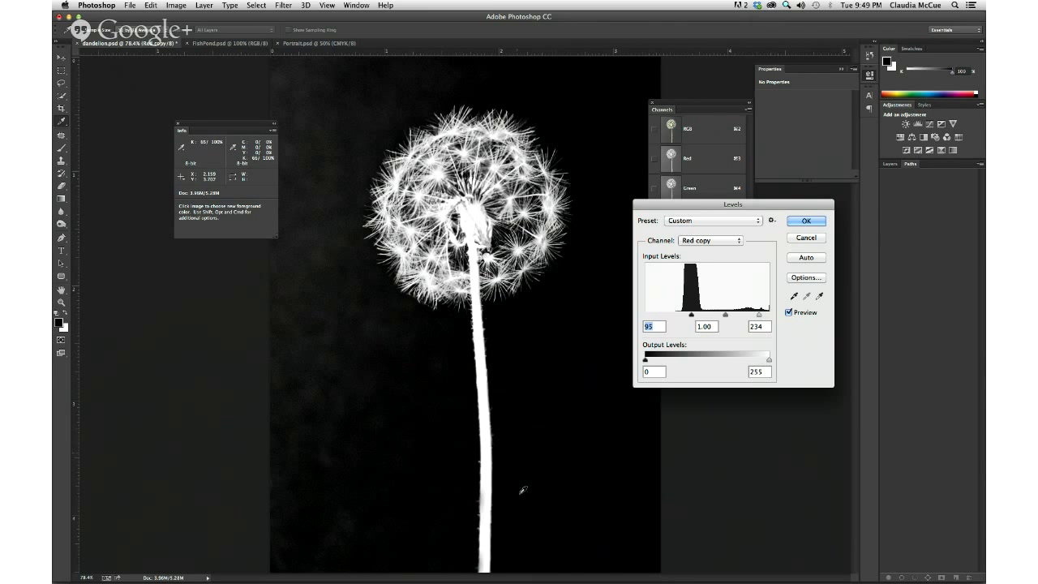
{"action": "left_click", "coordinate": [806, 221]}
{"action": "key", "text": "b"}
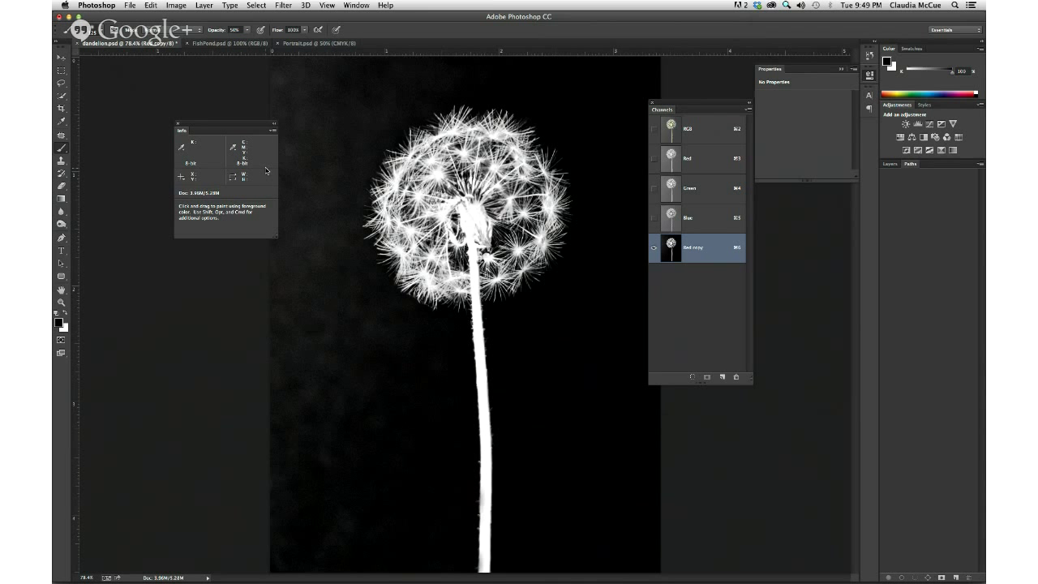
Lasso the background left of the dandelion, tracing through the stem and inside the head's left edge, and check the selection in Quick Mask
{"action": "key", "text": "super+minus"}
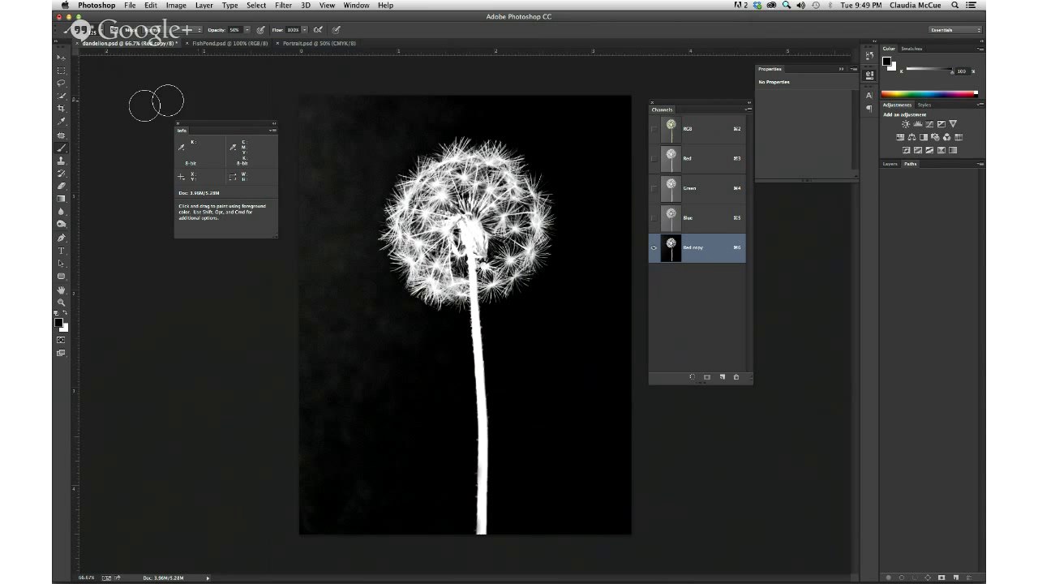
{"action": "left_click", "coordinate": [61, 82]}
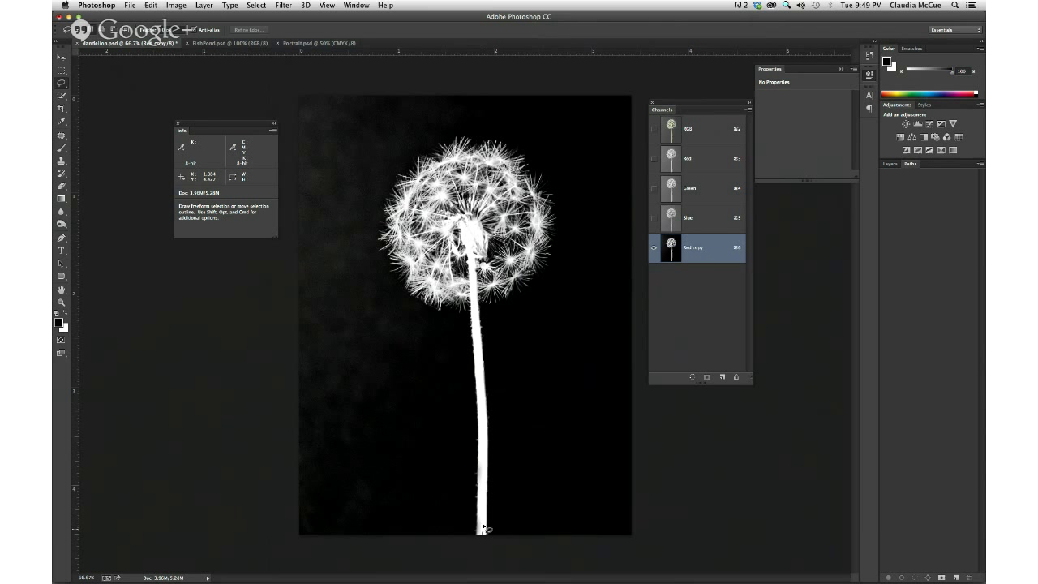
{"action": "left_click_drag", "start_coordinate": [484, 529], "coordinate": [480, 423]}
{"action": "mouse_move", "coordinate": [481, 406]}
{"action": "left_mouse_down"}
{"action": "mouse_move", "coordinate": [471, 294]}
{"action": "mouse_move", "coordinate": [412, 274]}
{"action": "mouse_move", "coordinate": [395, 233]}
{"action": "mouse_move", "coordinate": [402, 204]}
{"action": "mouse_move", "coordinate": [426, 186]}
{"action": "left_mouse_up"}
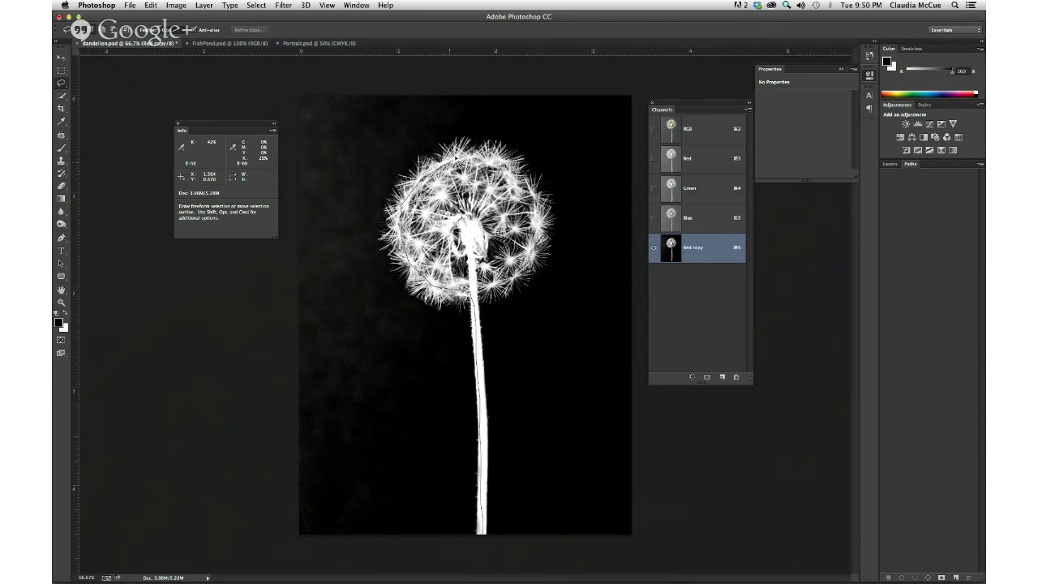
{"action": "mouse_move", "coordinate": [456, 107]}
{"action": "left_mouse_down"}
{"action": "mouse_move", "coordinate": [440, 84]}
{"action": "mouse_move", "coordinate": [283, 83]}
{"action": "mouse_move", "coordinate": [288, 566]}
{"action": "mouse_move", "coordinate": [305, 551]}
{"action": "mouse_move", "coordinate": [470, 556]}
{"action": "left_mouse_up"}
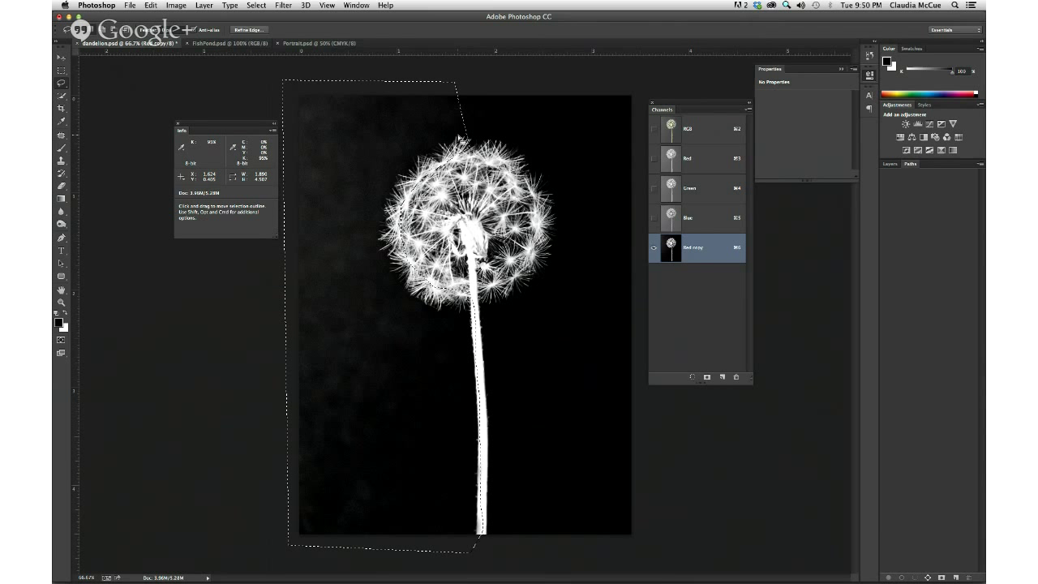
{"action": "key", "text": "q"}
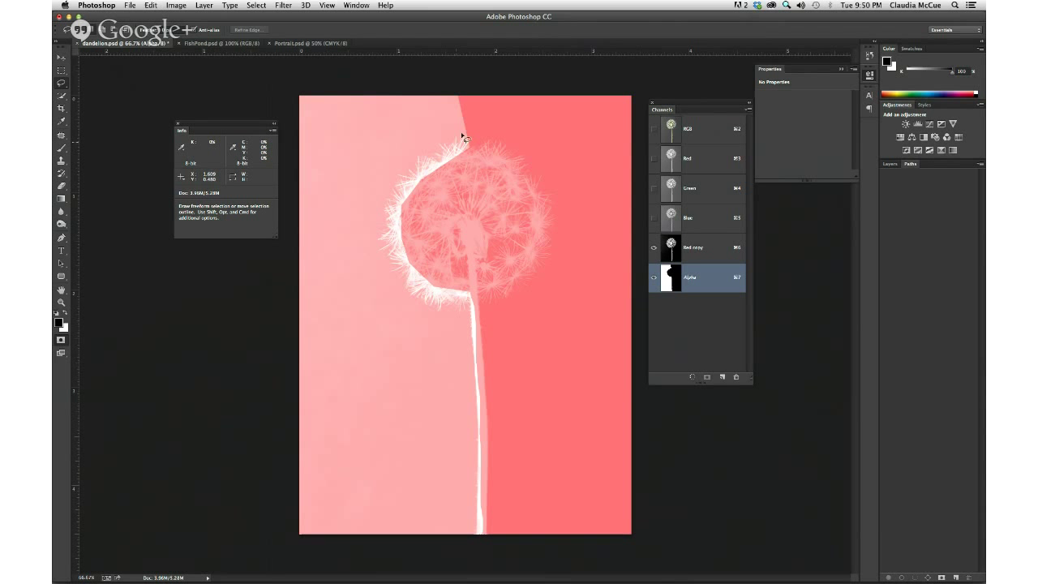
{"action": "key", "text": "q"}
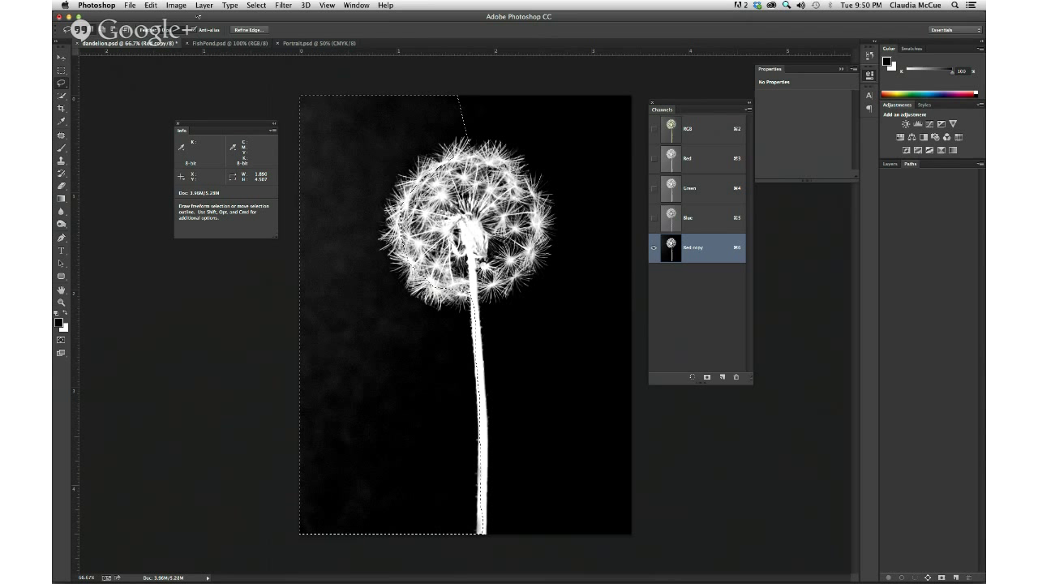
Darken the selected background with Levels at an input black point of 34, and deselect
{"action": "left_click", "coordinate": [180, 5]}
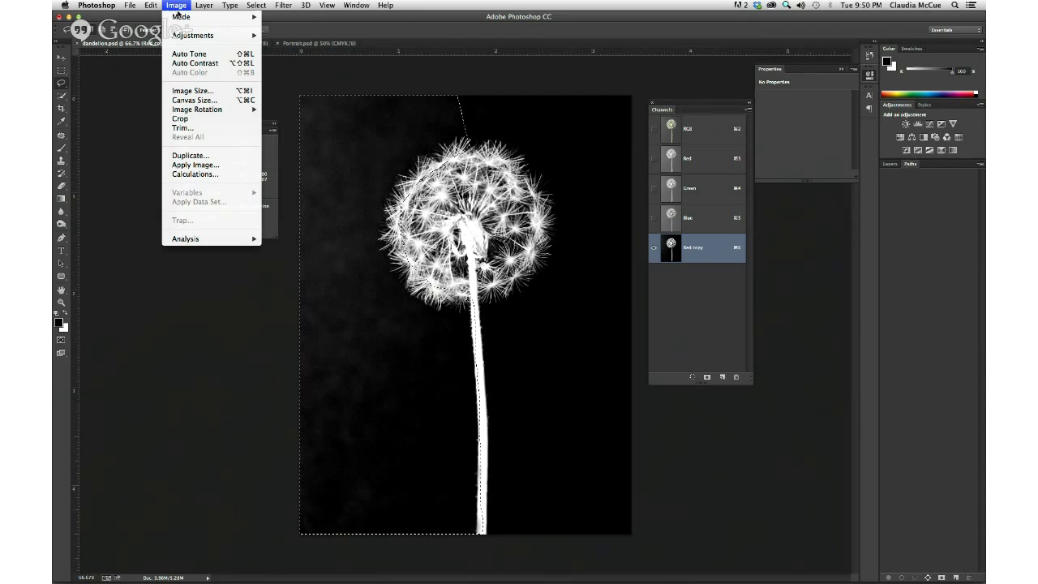
{"action": "mouse_move", "coordinate": [194, 36]}
{"action": "left_click", "coordinate": [285, 44]}
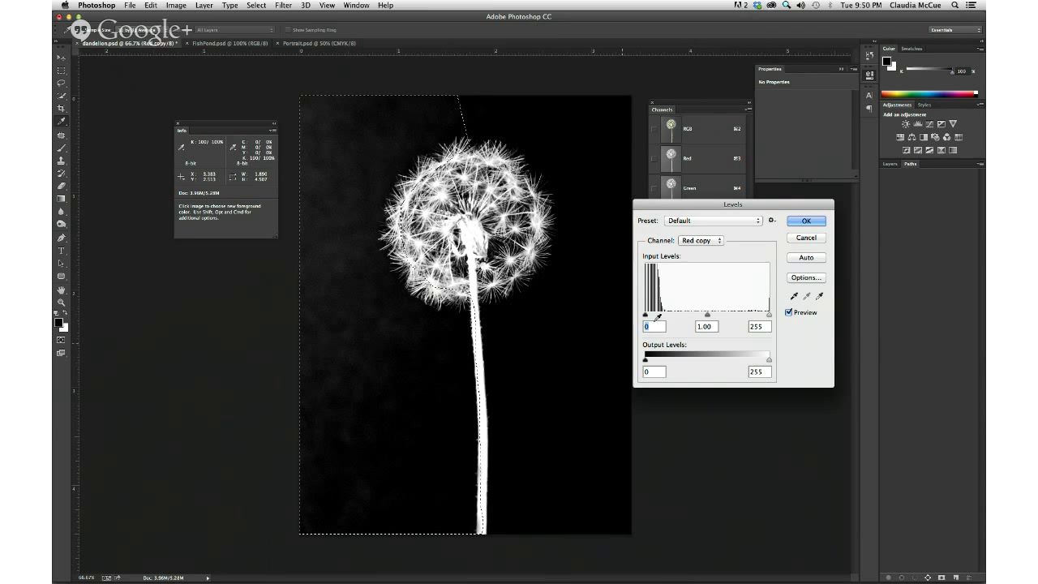
{"action": "left_click_drag", "start_coordinate": [645, 308], "coordinate": [662, 314]}
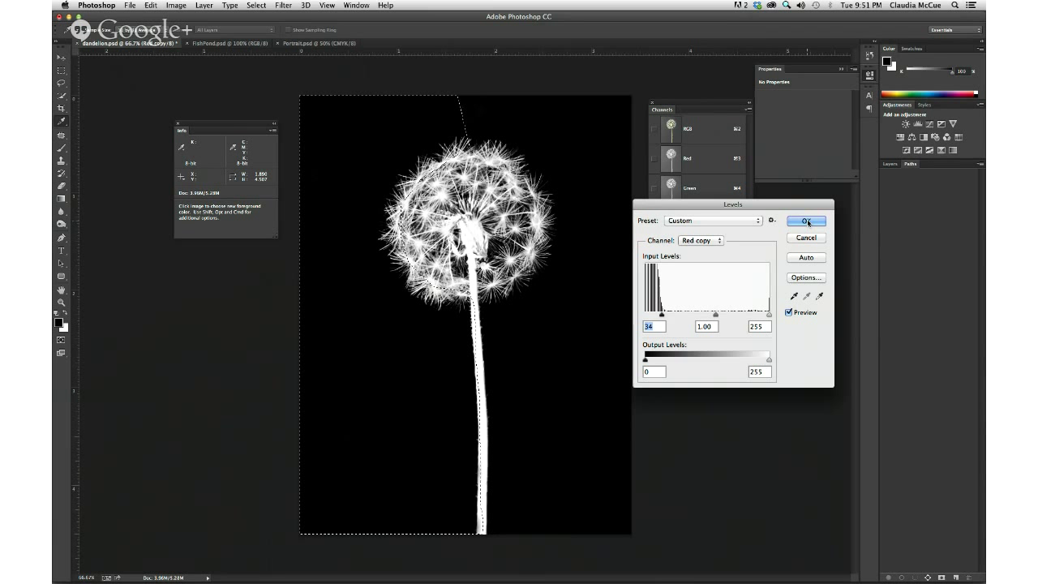
{"action": "left_click", "coordinate": [807, 221]}
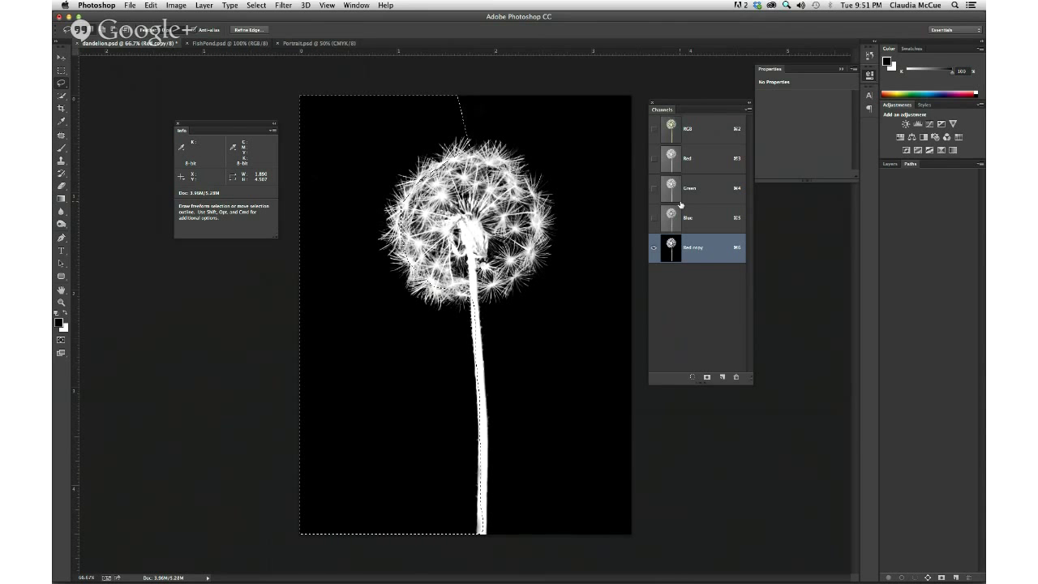
{"action": "key", "text": "super+d"}
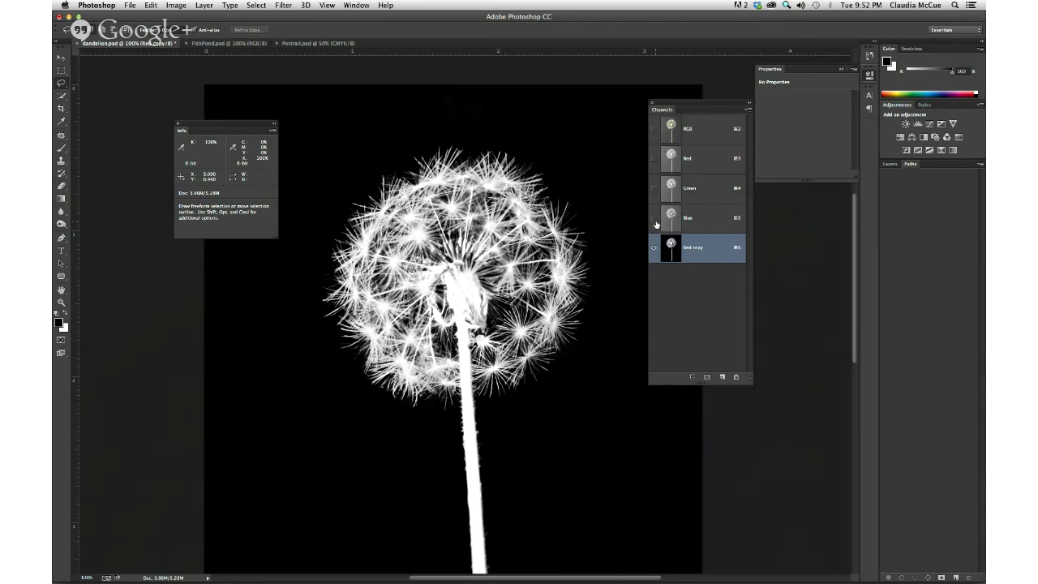
Compare the Red copy mask with the full-color image through the red overlay, and examine the mask around the dandelion's center up close
{"action": "left_click", "coordinate": [654, 131]}
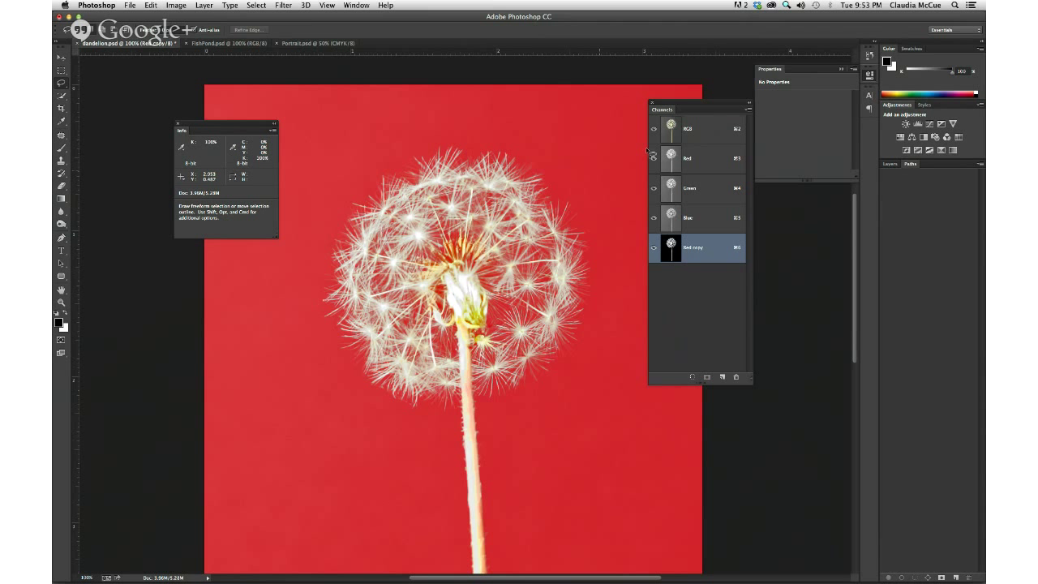
{"action": "left_click", "coordinate": [653, 132]}
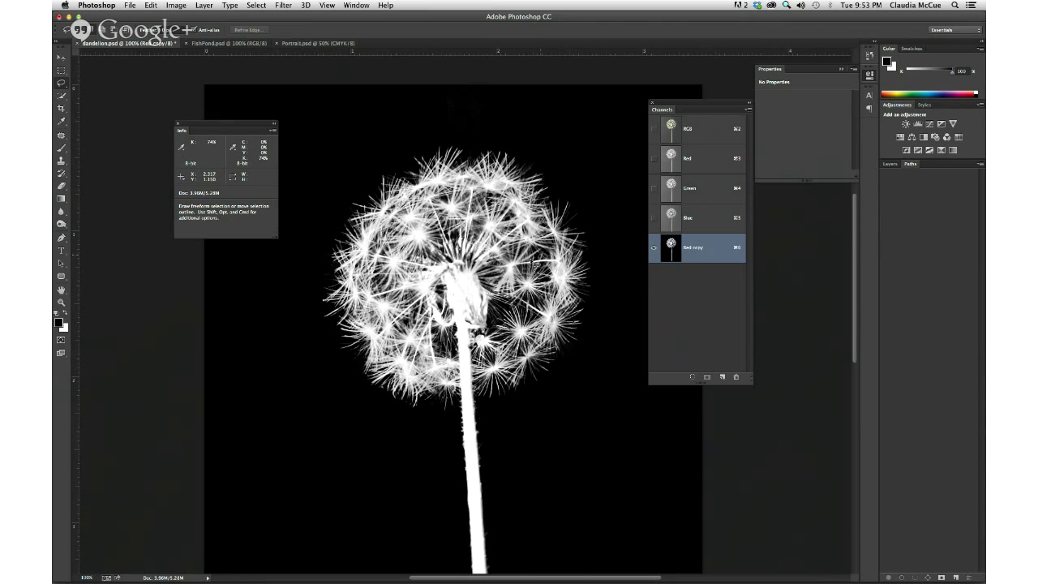
{"action": "key", "text": "z"}
{"action": "left_click_drag", "start_coordinate": [415, 242], "coordinate": [527, 366]}
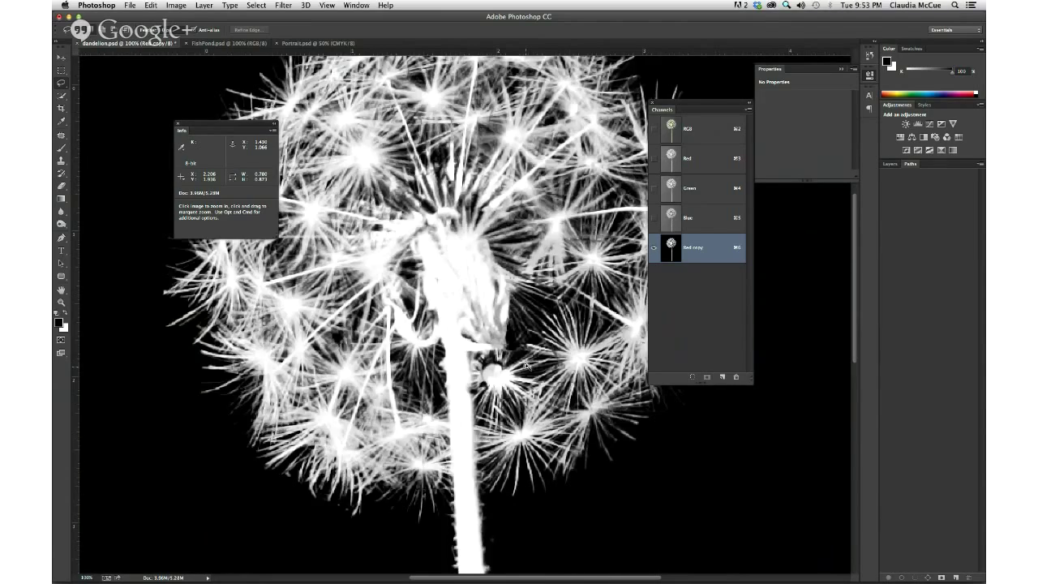
{"action": "key", "text": "super+plus"}
{"action": "key", "text": "super+plus"}
{"action": "key", "text": "super+plus"}
{"action": "key", "text": "super+minus"}
{"action": "key", "text": "super+minus"}
{"action": "key", "text": "super+plus"}
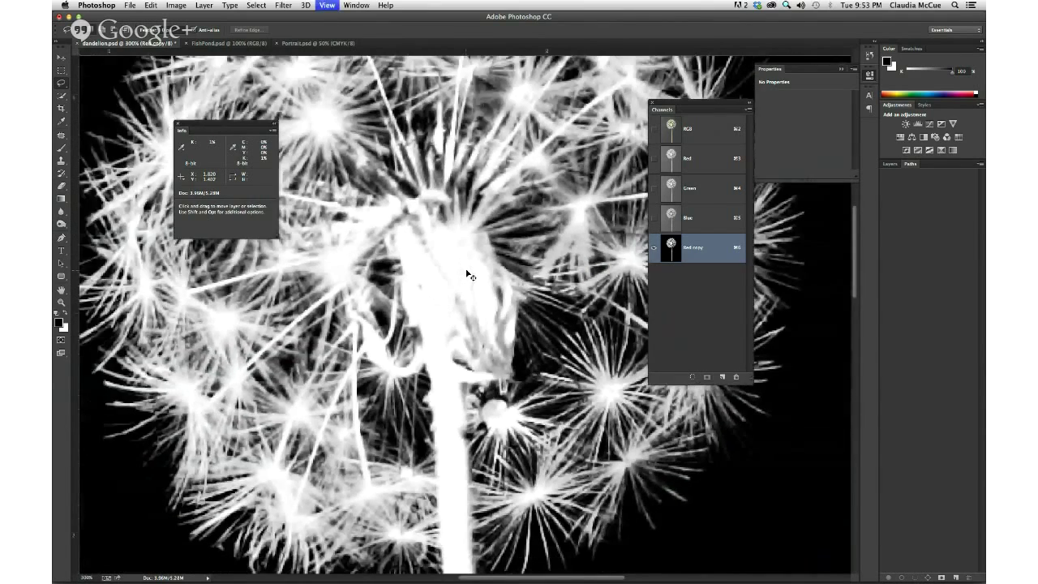
{"action": "key", "text": "super+minus"}
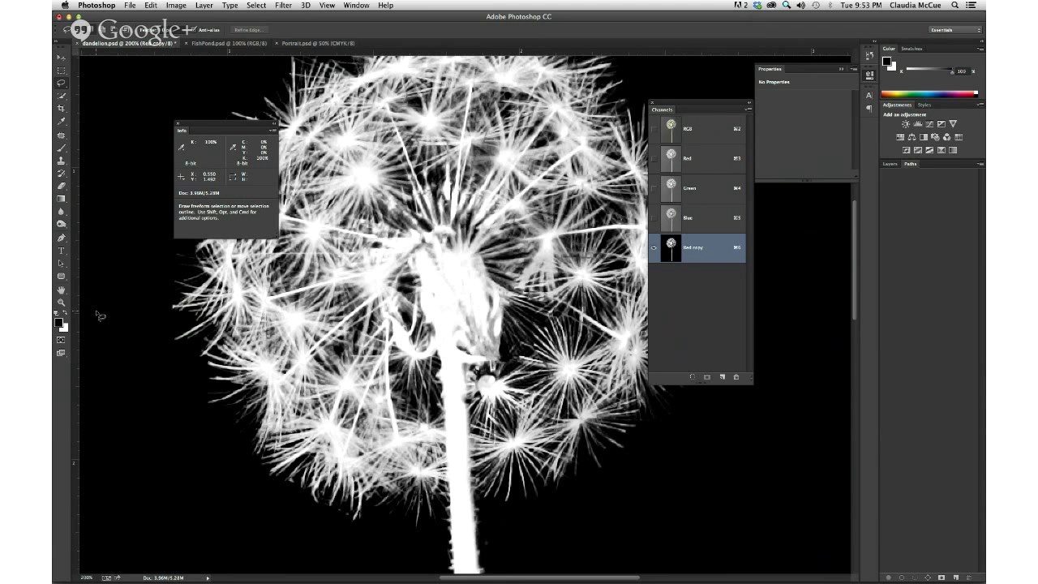
{"action": "key", "text": "x"}
{"action": "key", "text": "x"}
{"action": "key", "text": "x"}
{"action": "key", "text": "x"}
{"action": "key", "text": "x"}
{"action": "key", "text": "x"}
{"action": "key", "text": "z"}
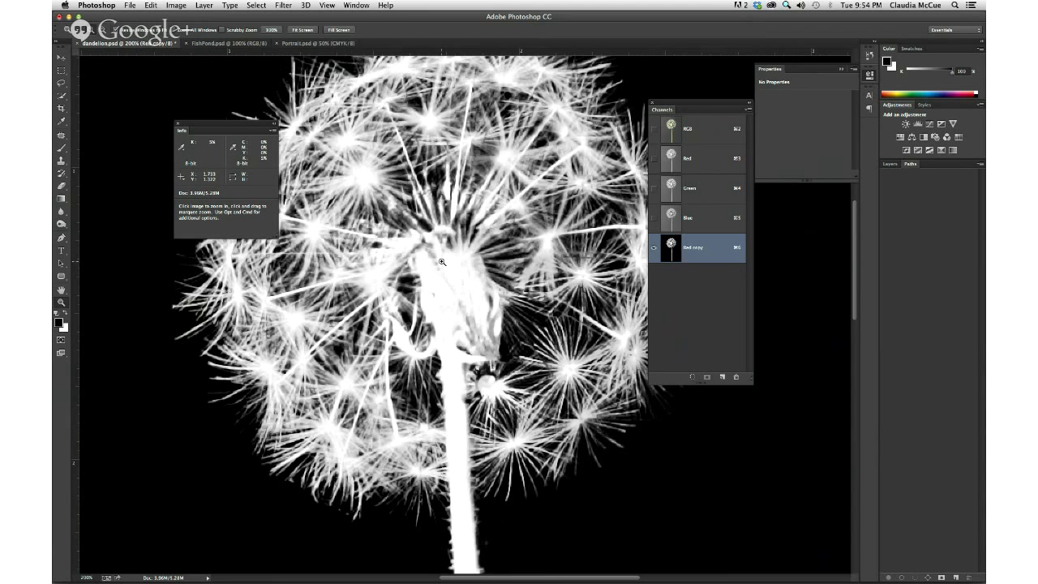
Make white the foreground color, try a large brush at 50% opacity over the dandelion's center, and undo the stroke
{"action": "key", "text": "x"}
{"action": "left_click", "coordinate": [62, 146]}
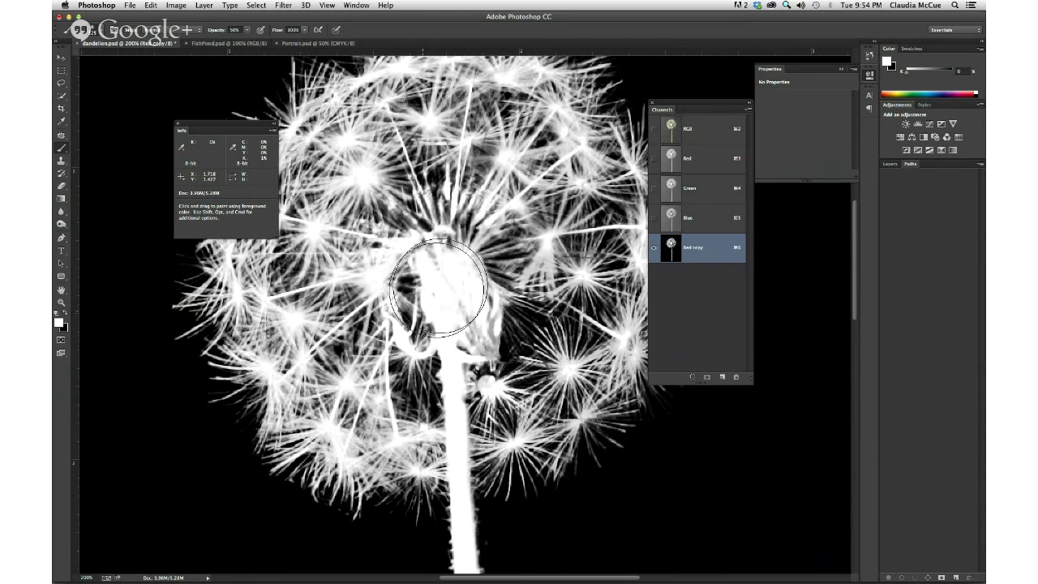
{"action": "left_click_drag", "start_coordinate": [441, 290], "coordinate": [452, 285]}
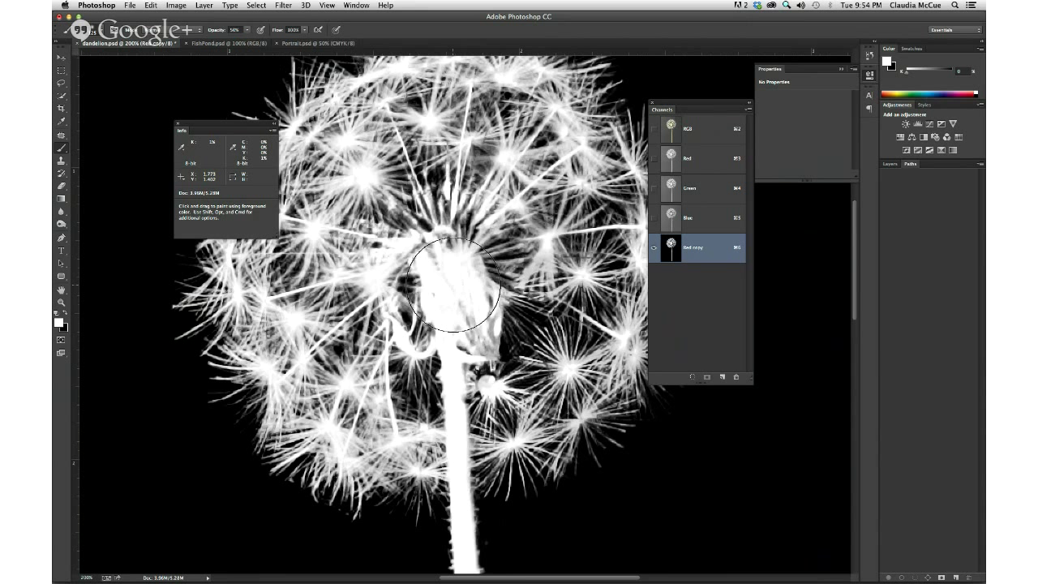
{"action": "key", "text": "super+z"}
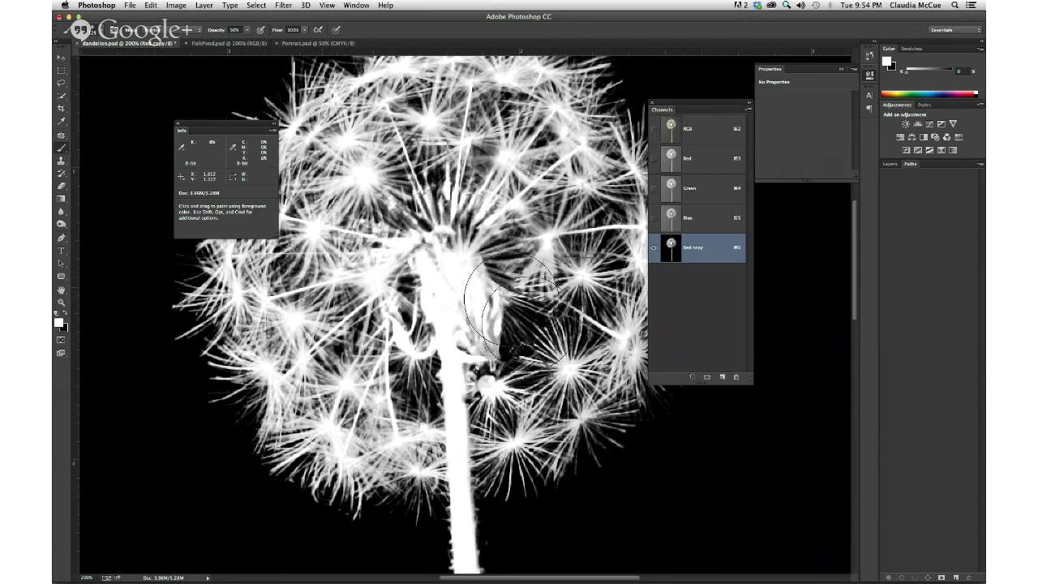
{"action": "mouse_move", "coordinate": [512, 297]}
{"action": "left_mouse_down"}
{"action": "mouse_move", "coordinate": [430, 292]}
{"action": "mouse_move", "coordinate": [442, 301]}
{"action": "mouse_move", "coordinate": [424, 301]}
{"action": "mouse_move", "coordinate": [458, 292]}
{"action": "left_mouse_up"}
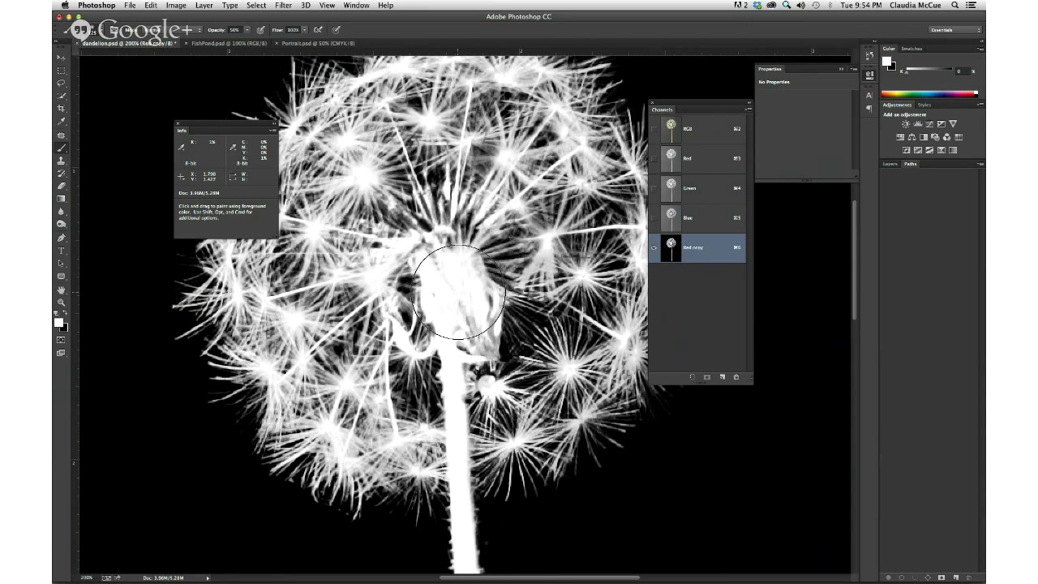
Shrink the brush, raise its opacity to 100%, and paint the interior of the dandelion's center solid white in the mask
{"action": "key", "text": "bracketleft"}
{"action": "key", "text": "bracketleft"}
{"action": "key", "text": "bracketleft"}
{"action": "key", "text": "bracketleft"}
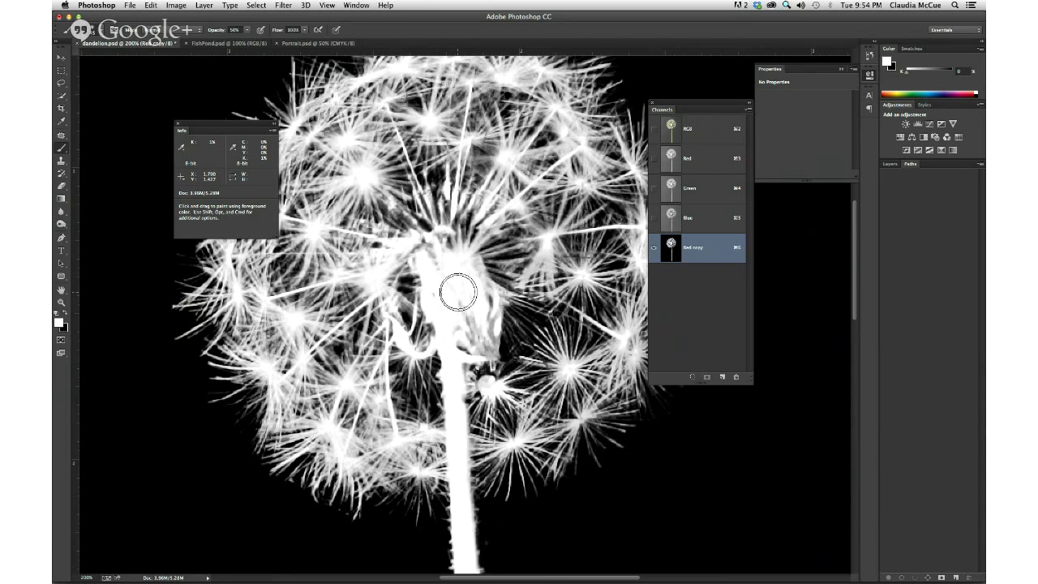
{"action": "key", "text": "bracketright"}
{"action": "key", "text": "bracketright"}
{"action": "key", "text": "bracketleft"}
{"action": "key", "text": "bracketleft"}
{"action": "key", "text": "bracketleft"}
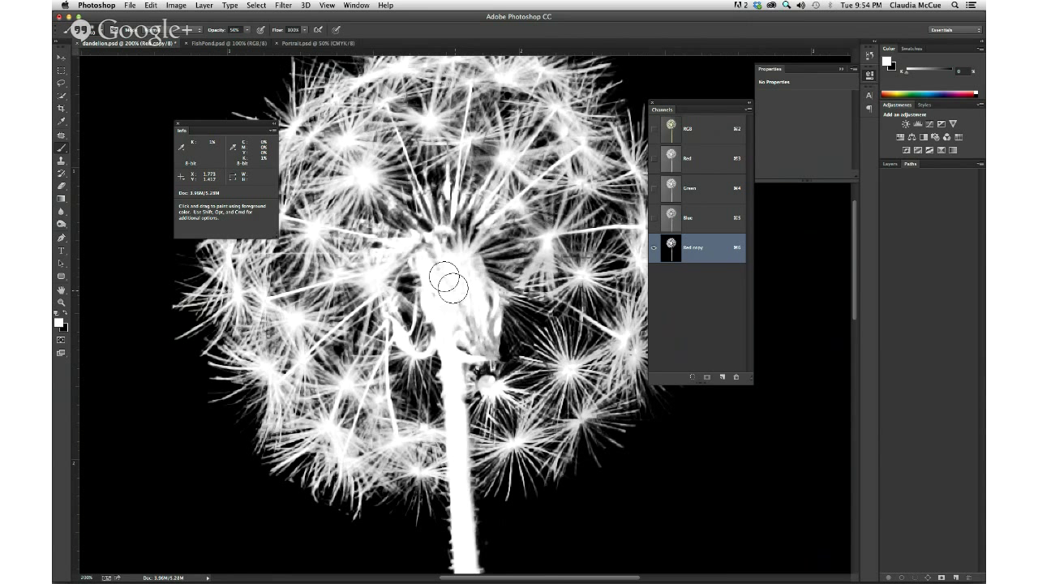
{"action": "key", "text": "bracketleft"}
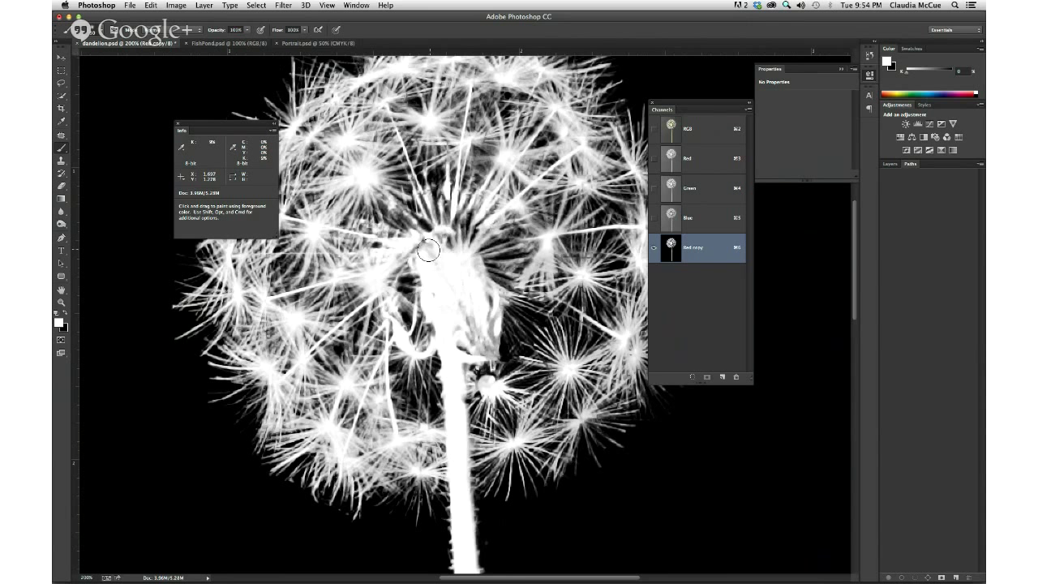
{"action": "mouse_move", "coordinate": [435, 260]}
{"action": "left_mouse_down"}
{"action": "mouse_move", "coordinate": [463, 313]}
{"action": "mouse_move", "coordinate": [463, 341]}
{"action": "mouse_move", "coordinate": [484, 347]}
{"action": "mouse_move", "coordinate": [491, 332]}
{"action": "mouse_move", "coordinate": [461, 280]}
{"action": "mouse_move", "coordinate": [470, 294]}
{"action": "mouse_move", "coordinate": [468, 271]}
{"action": "mouse_move", "coordinate": [476, 298]}
{"action": "mouse_move", "coordinate": [478, 289]}
{"action": "left_mouse_up"}
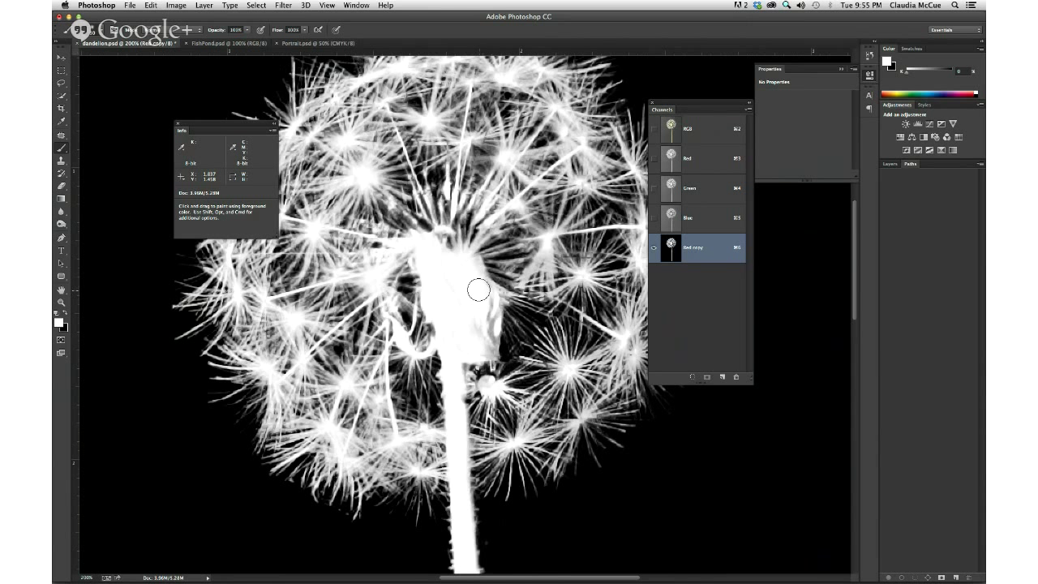
Lasso the remaining gray area at the lower right of the dandelion's center, fill it with white, and deselect
{"action": "left_click", "coordinate": [62, 82]}
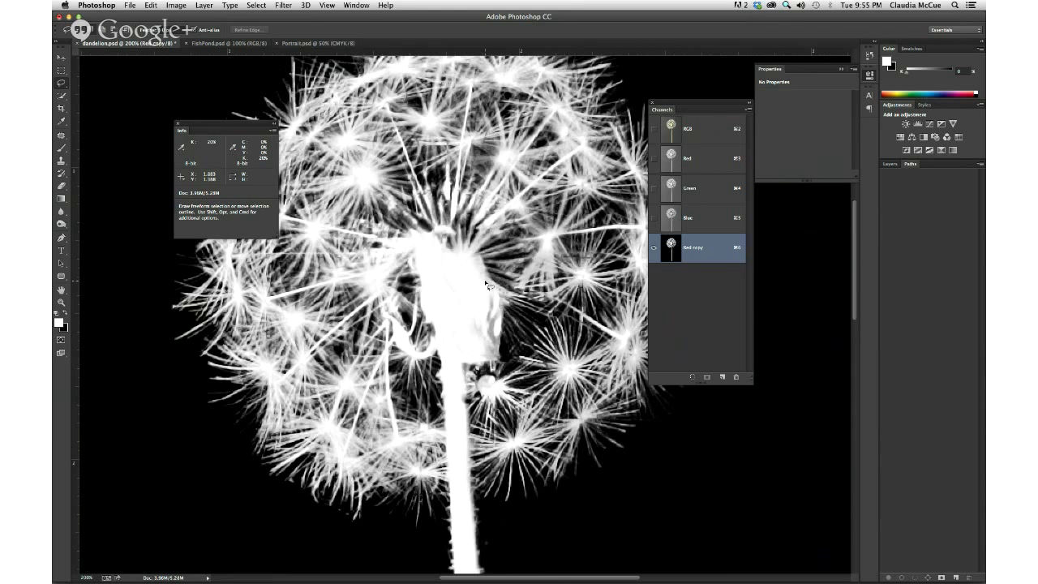
{"action": "mouse_move", "coordinate": [487, 283]}
{"action": "left_mouse_down"}
{"action": "mouse_move", "coordinate": [506, 316]}
{"action": "mouse_move", "coordinate": [501, 355]}
{"action": "mouse_move", "coordinate": [477, 357]}
{"action": "mouse_move", "coordinate": [454, 297]}
{"action": "left_mouse_up"}
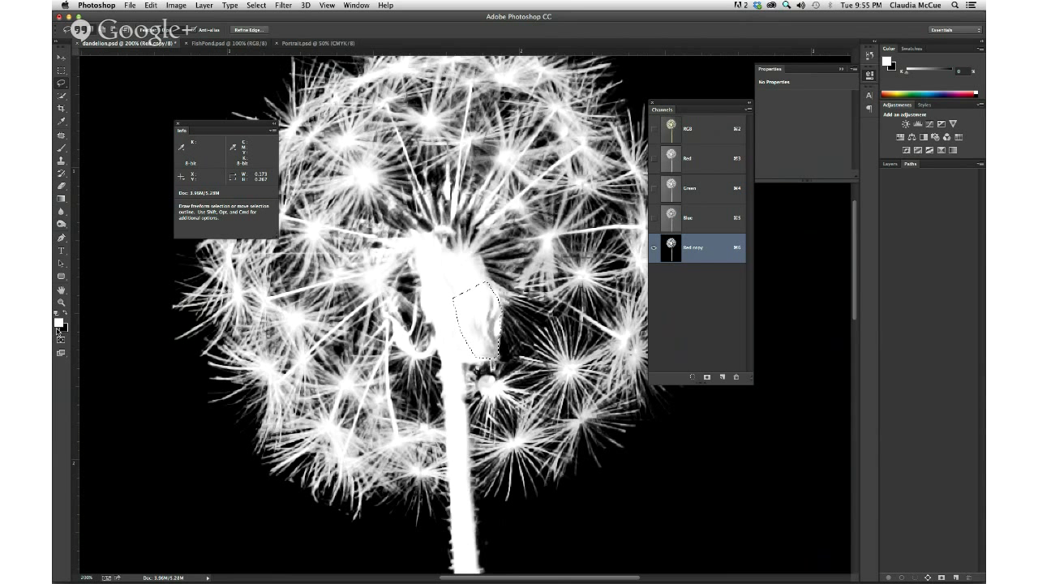
{"action": "key", "text": "x"}
{"action": "key", "text": "shift+BackSpace"}
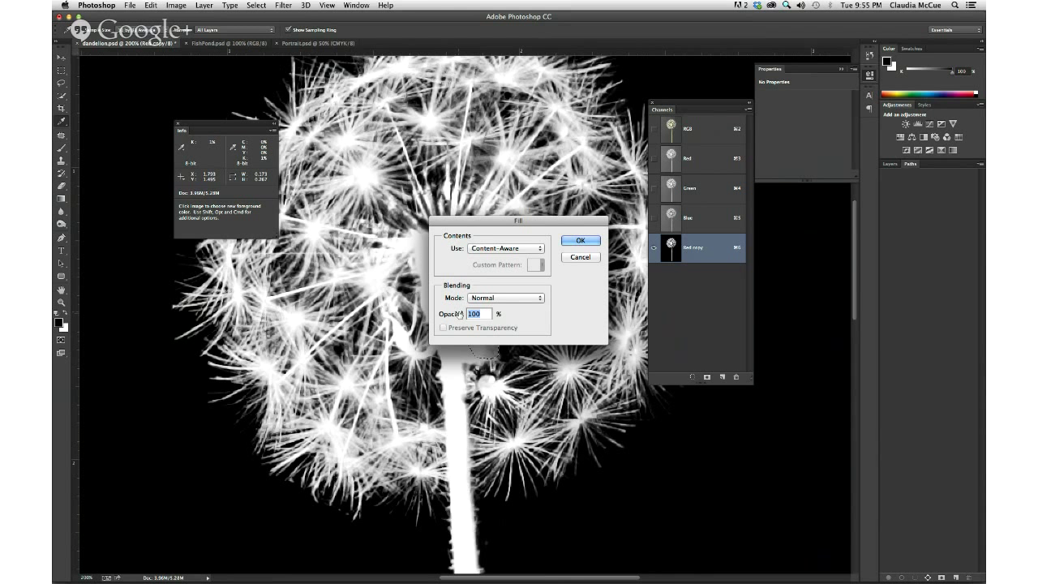
{"action": "left_click", "coordinate": [584, 258]}
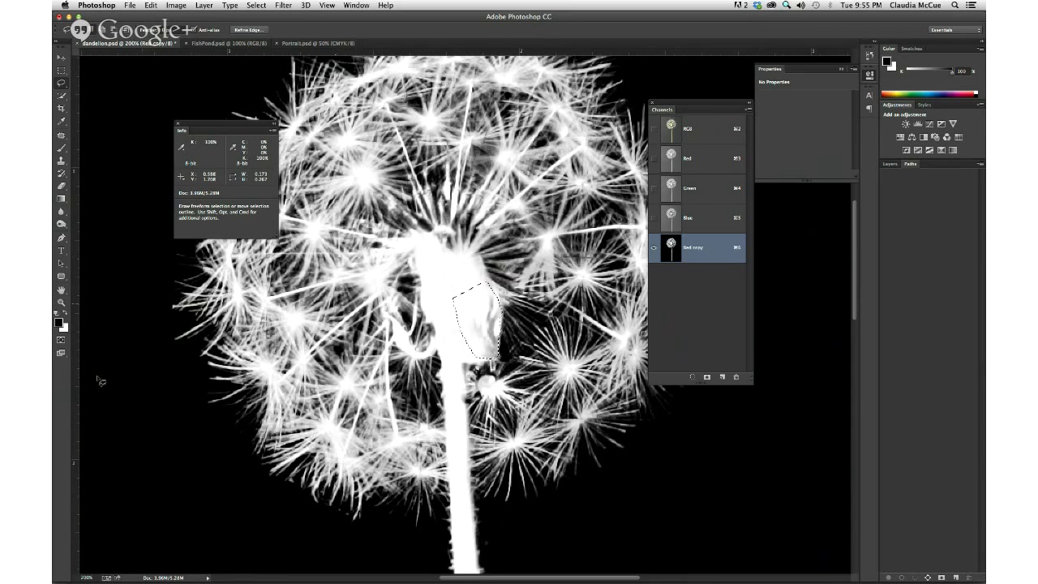
{"action": "key", "text": "x"}
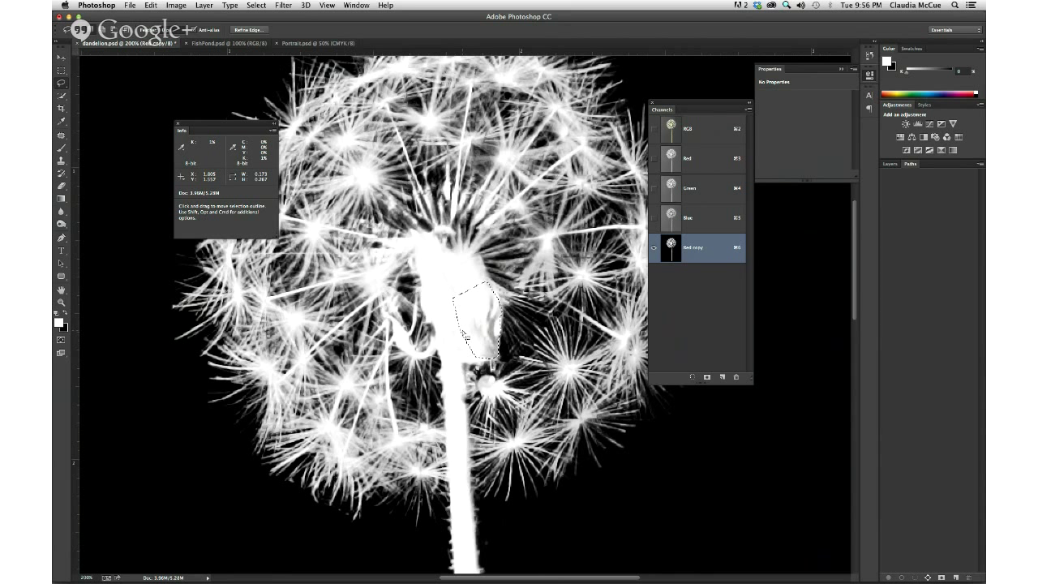
{"action": "key", "text": "alt+BackSpace"}
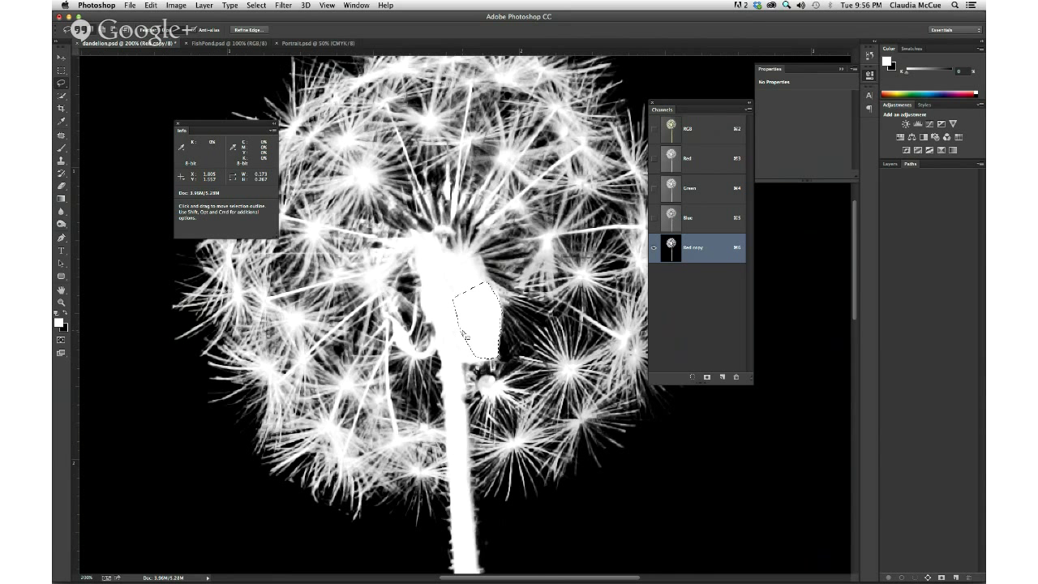
{"action": "key", "text": "super"}
{"action": "key", "text": "super+d"}
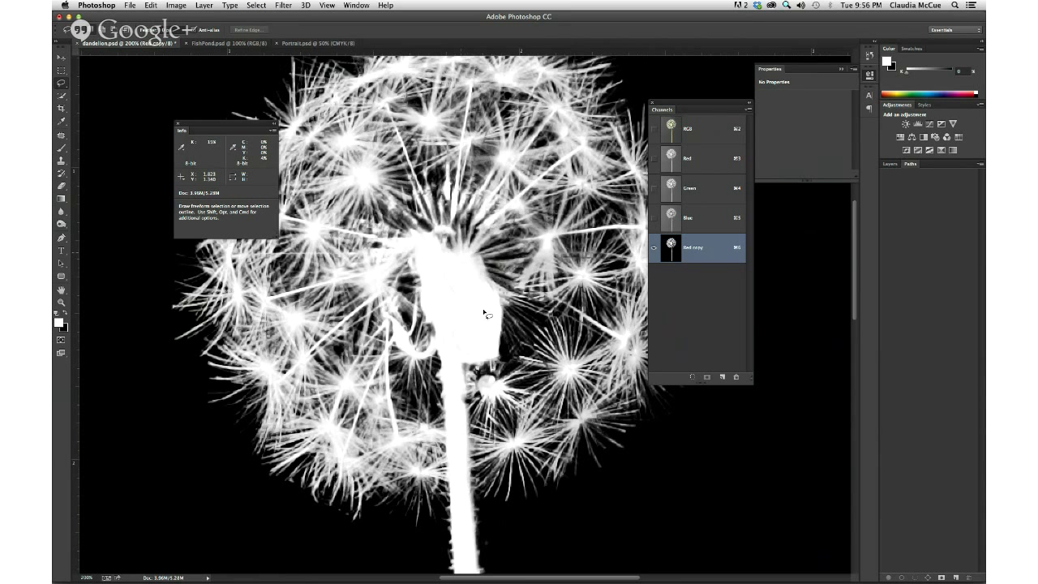
Return to the full-color RGB composite of the whole image and load the Red copy channel as a selection
{"action": "key", "text": "super+0"}
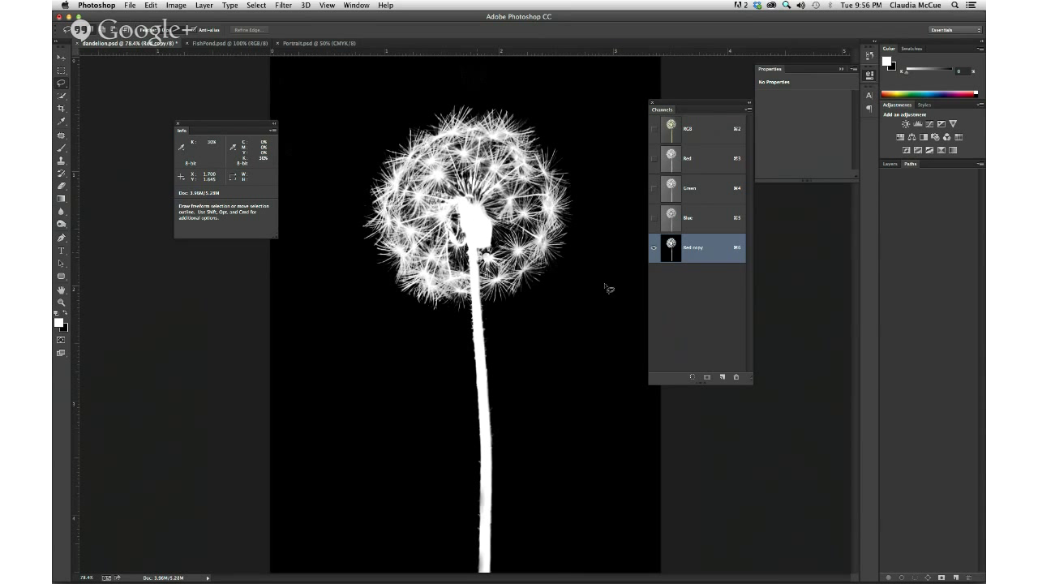
{"action": "left_click", "coordinate": [700, 132]}
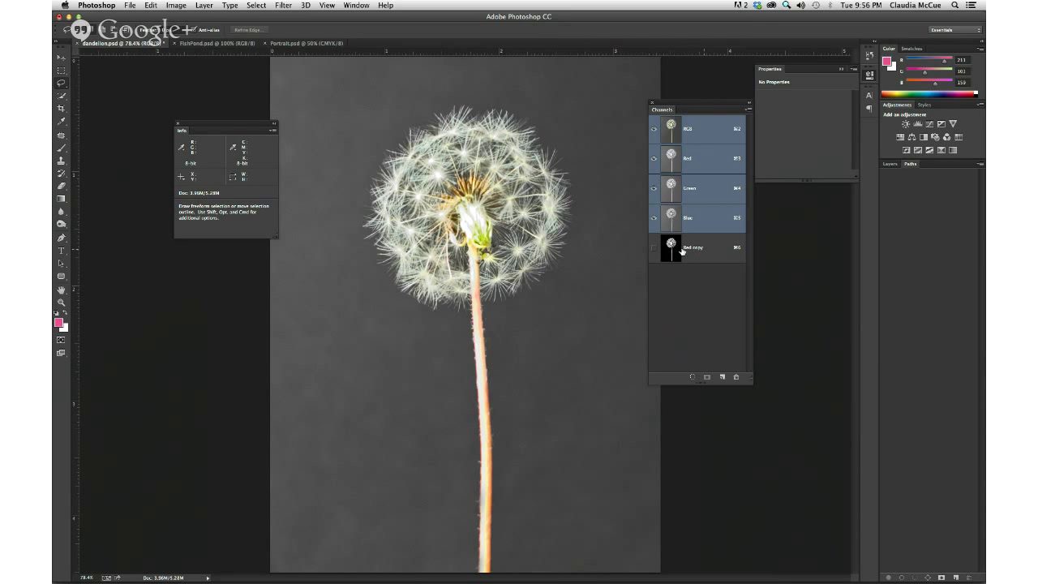
{"action": "left_click", "coordinate": [257, 6]}
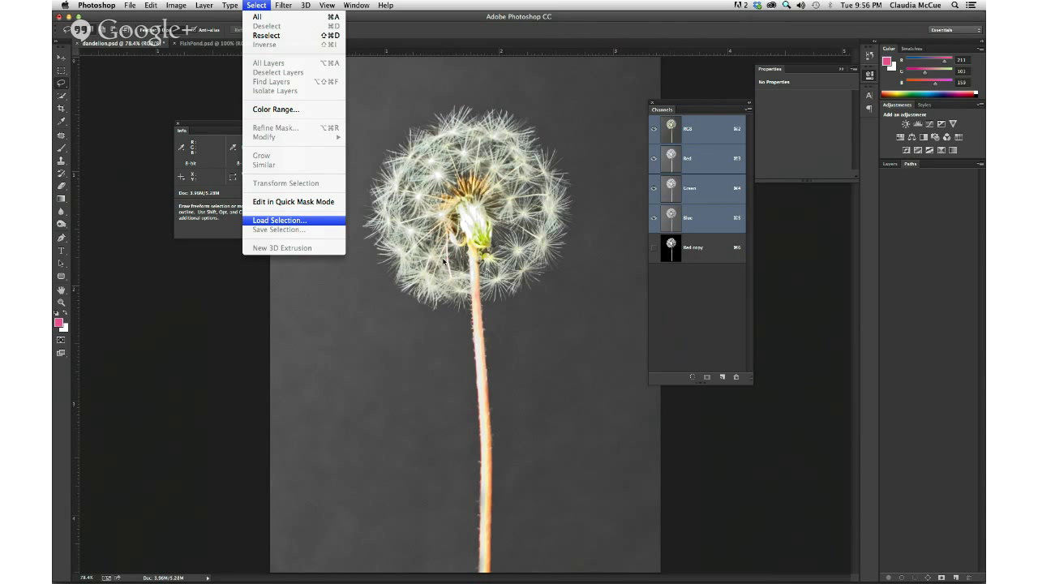
{"action": "left_click", "coordinate": [682, 322]}
{"action": "left_click_drag", "start_coordinate": [672, 252], "coordinate": [691, 378]}
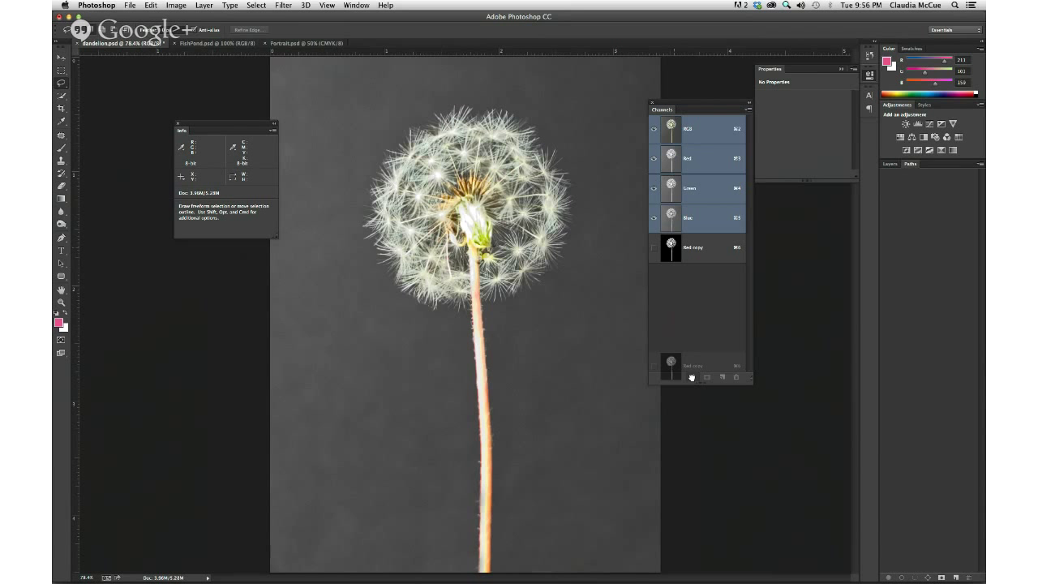
{"action": "left_click_drag", "start_coordinate": [691, 378], "coordinate": [691, 378]}
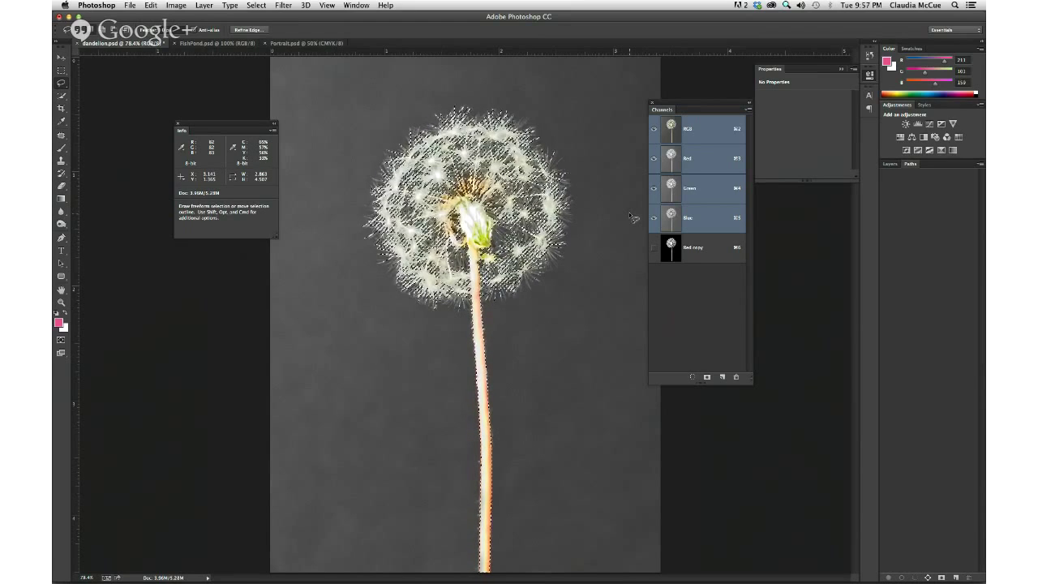
Convert the Background into a regular layer named Layer 0 and add a layer mask from the dandelion selection
{"action": "left_click", "coordinate": [890, 165]}
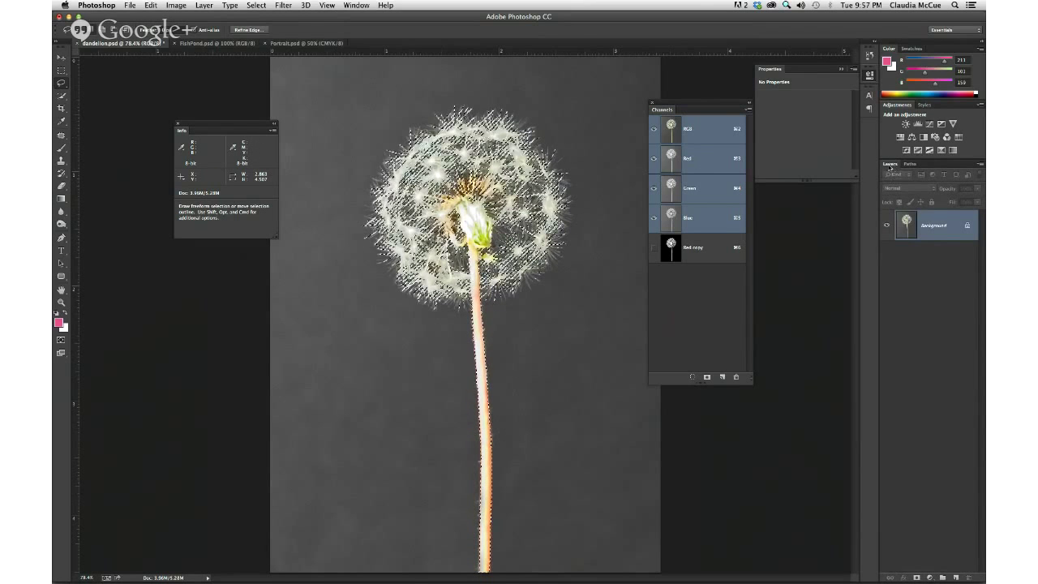
{"action": "left_click_drag", "start_coordinate": [889, 165], "coordinate": [667, 114]}
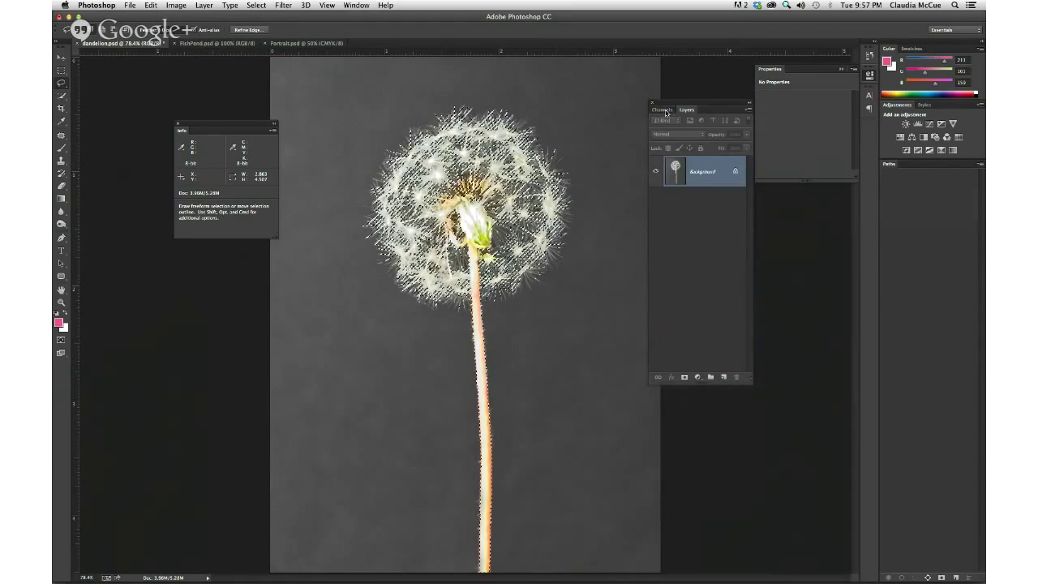
{"action": "double_click", "coordinate": [696, 176]}
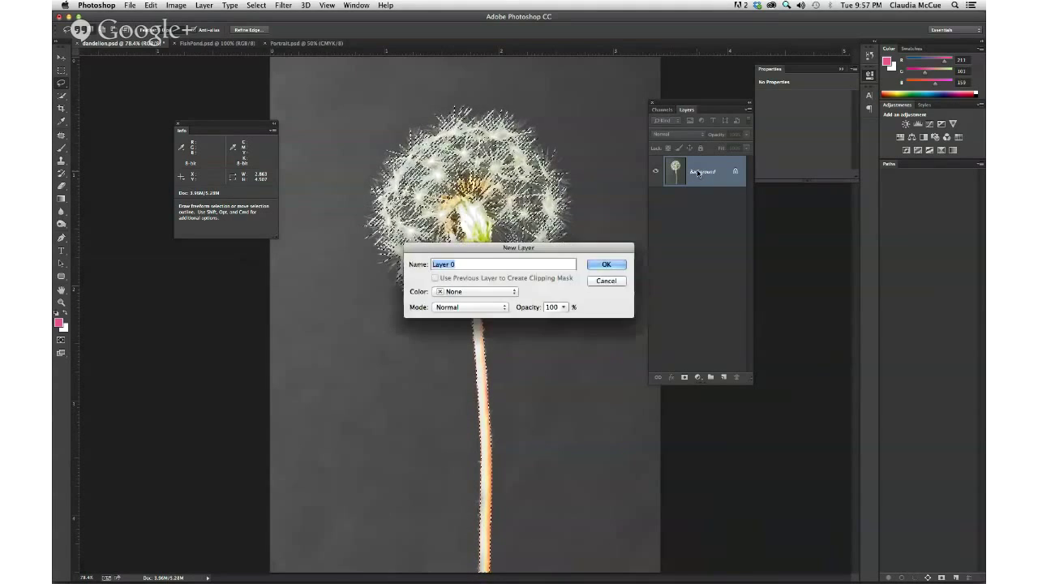
{"action": "left_click", "coordinate": [605, 265]}
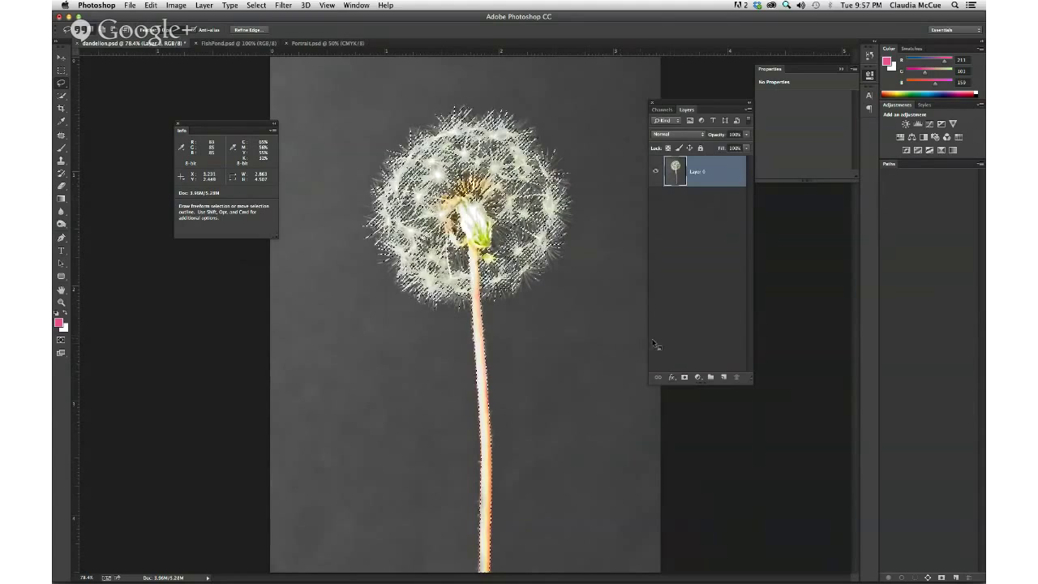
{"action": "left_click", "coordinate": [685, 378]}
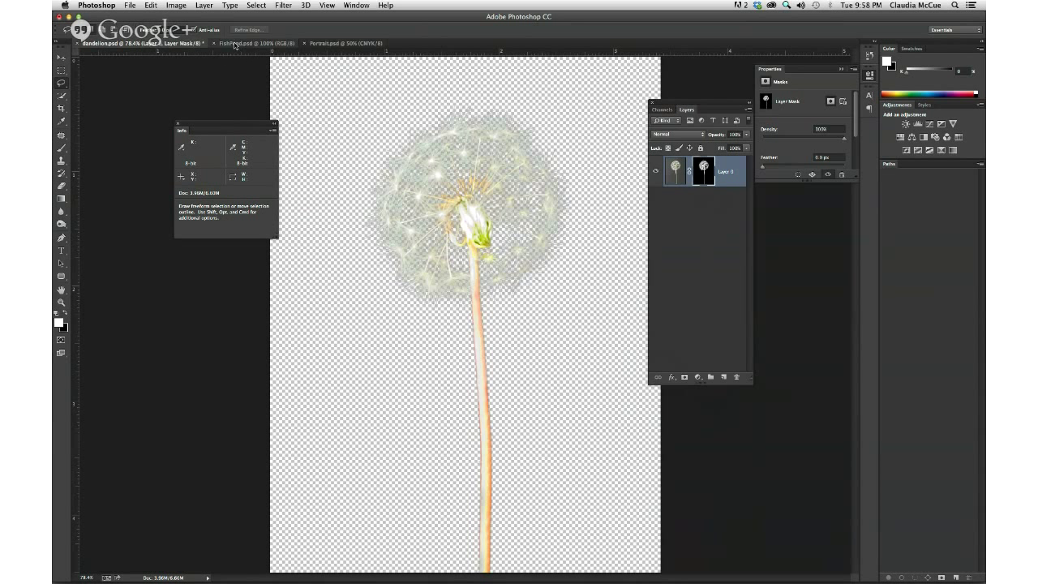
Close Portrait.psd and arrange dandelion.psd and FishPond.psd side by side in a 2-up Vertical layout
{"action": "left_click", "coordinate": [305, 44]}
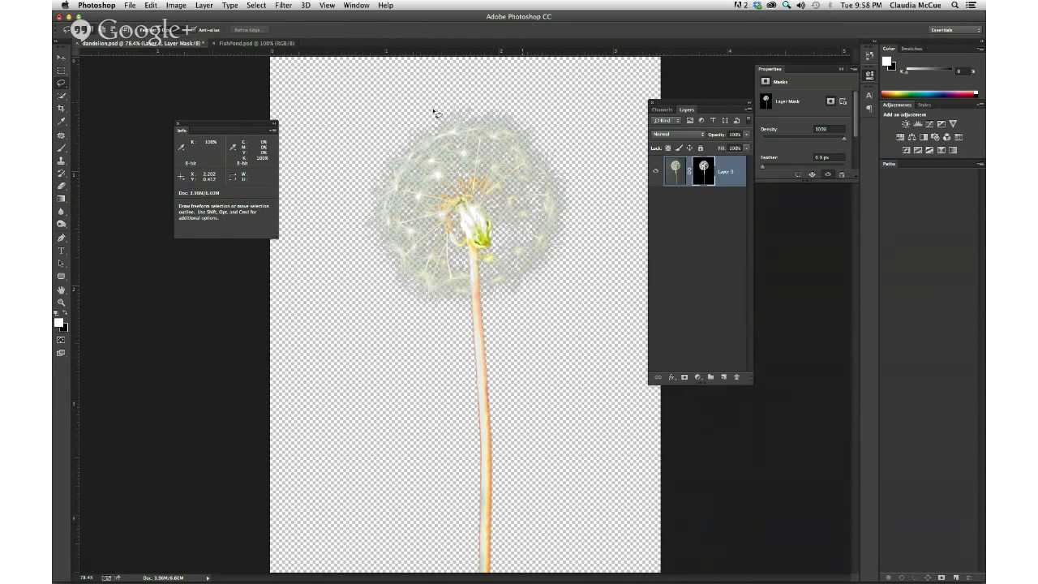
{"action": "left_click", "coordinate": [358, 5]}
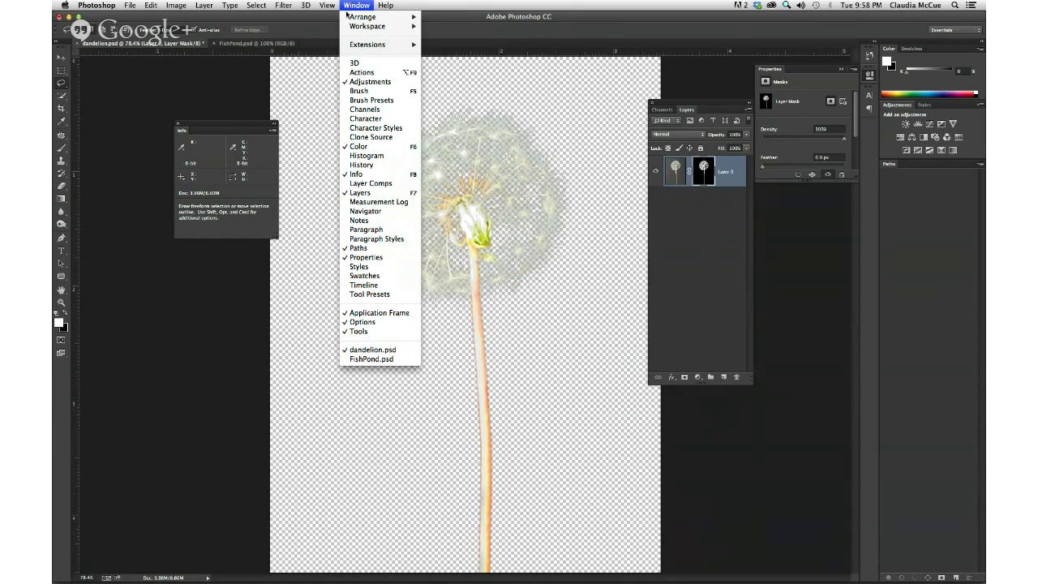
{"action": "mouse_move", "coordinate": [370, 18]}
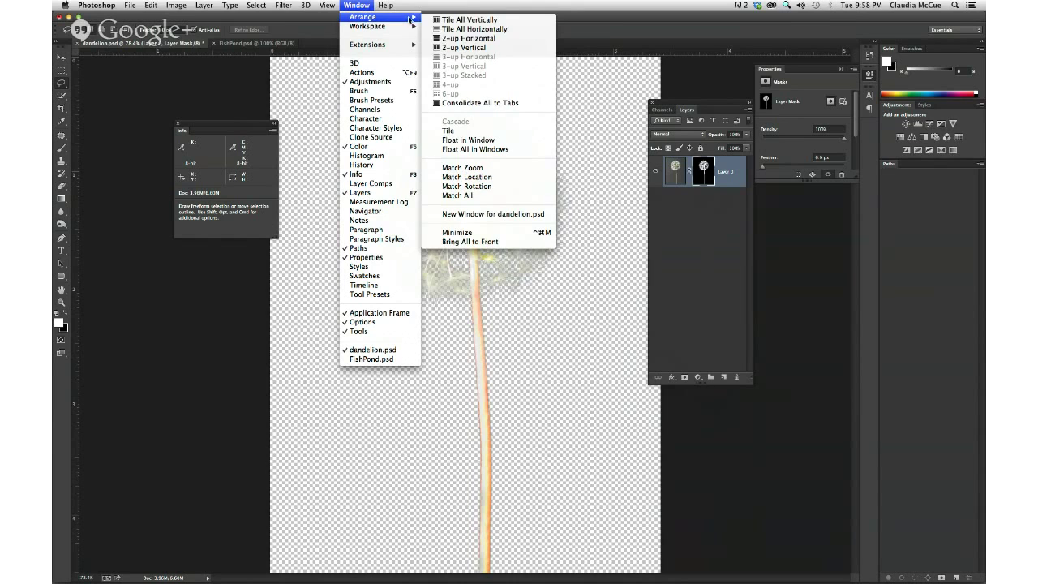
{"action": "left_click", "coordinate": [452, 49]}
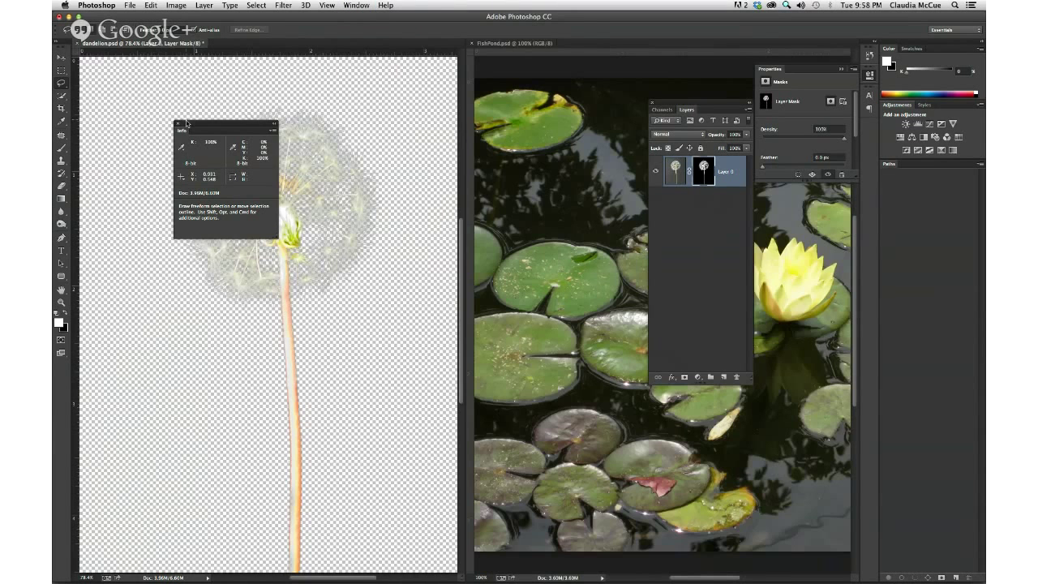
Reset the Essentials workspace and copy the masked dandelion layer into FishPond.psd, placing it over the lily pads
{"action": "left_click", "coordinate": [178, 123]}
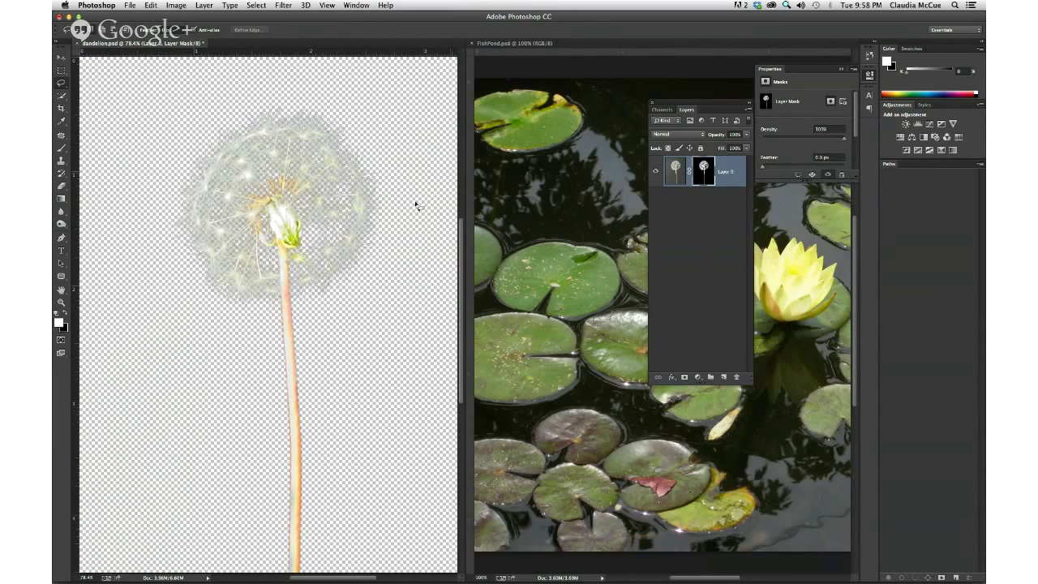
{"action": "left_click", "coordinate": [61, 57]}
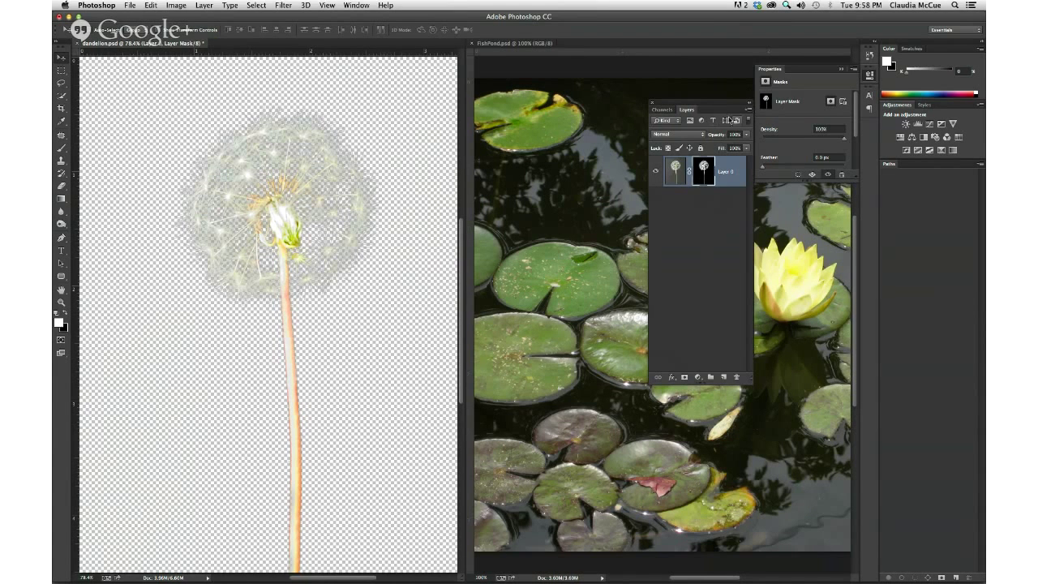
{"action": "left_click", "coordinate": [940, 30]}
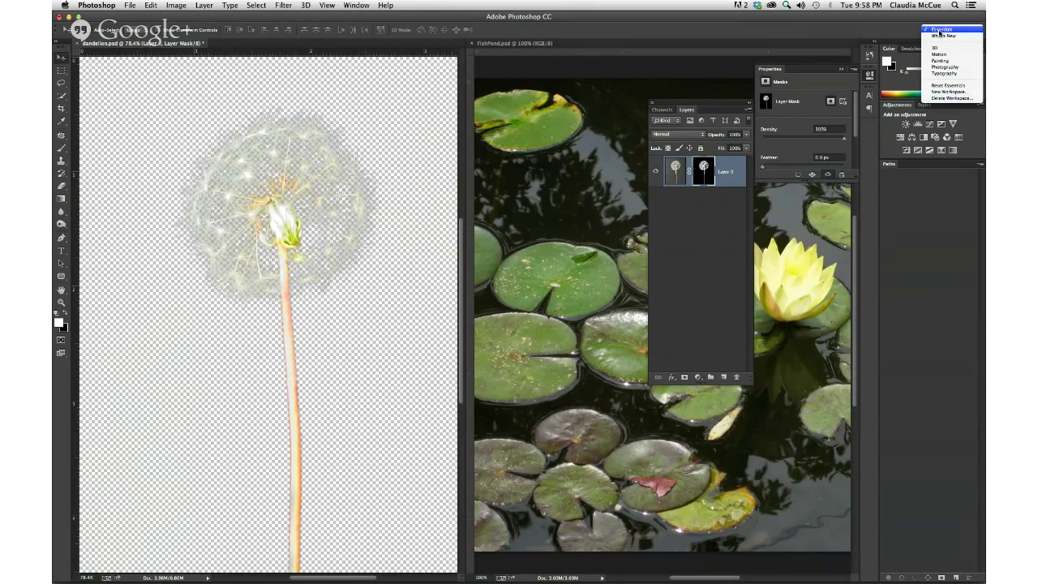
{"action": "left_click", "coordinate": [952, 85]}
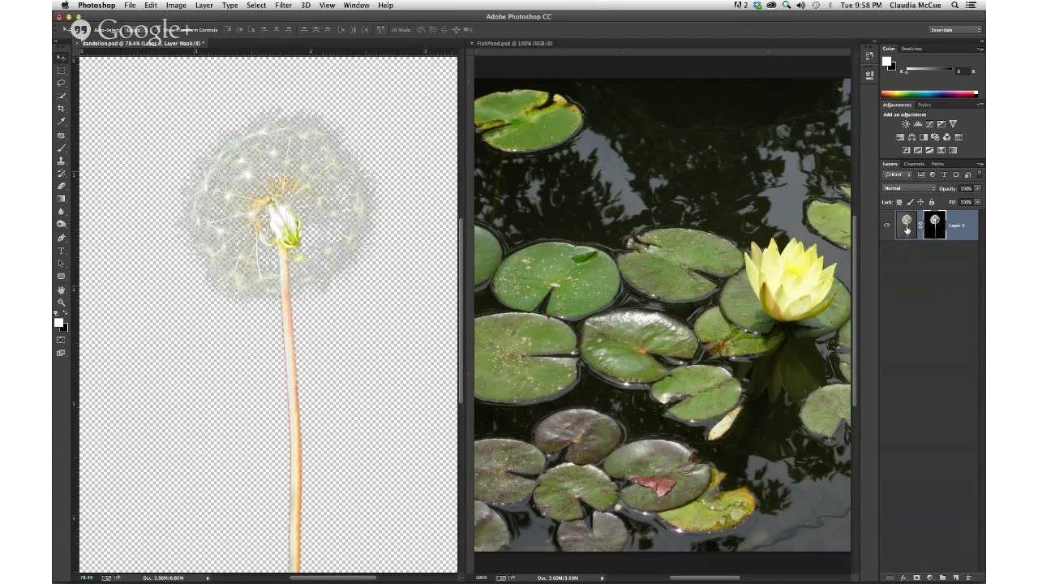
{"action": "left_click_drag", "start_coordinate": [906, 229], "coordinate": [632, 272]}
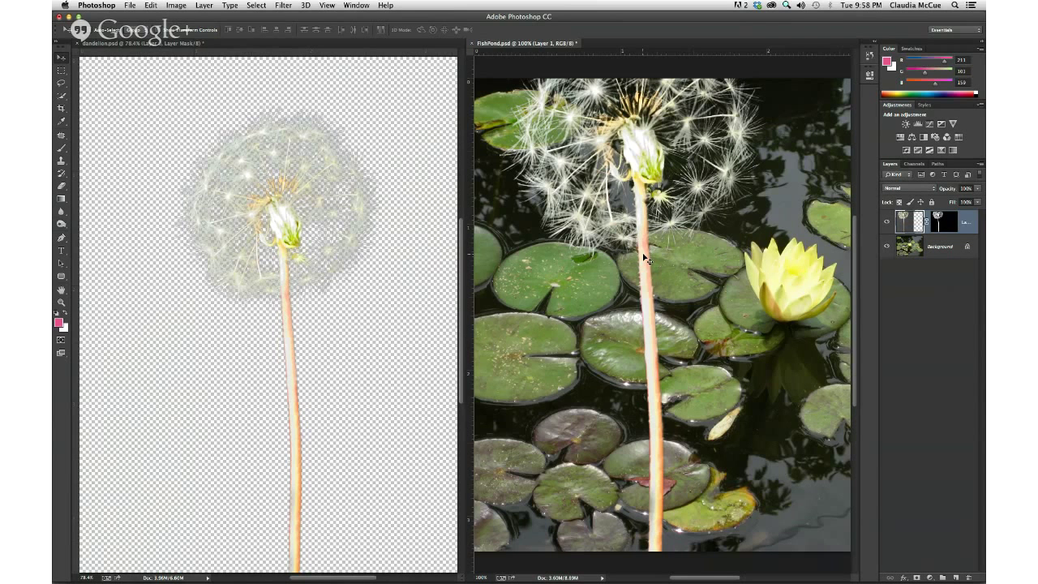
Move the dandelion to the right of the yellow water lily and convert its layer to a Smart Object
{"action": "key", "text": "super+minus"}
{"action": "key", "text": "super+minus"}
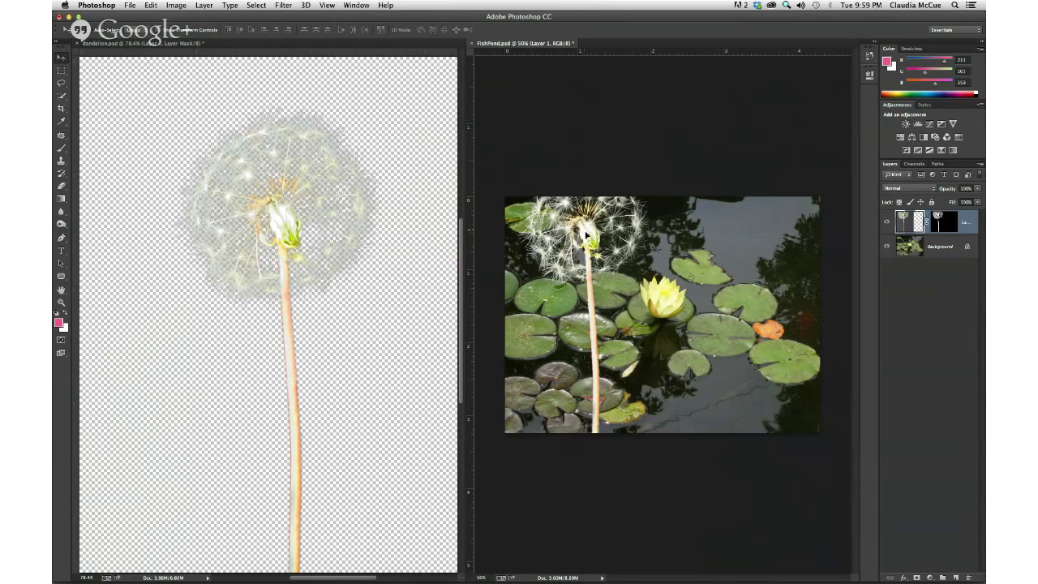
{"action": "left_click_drag", "start_coordinate": [585, 233], "coordinate": [728, 300]}
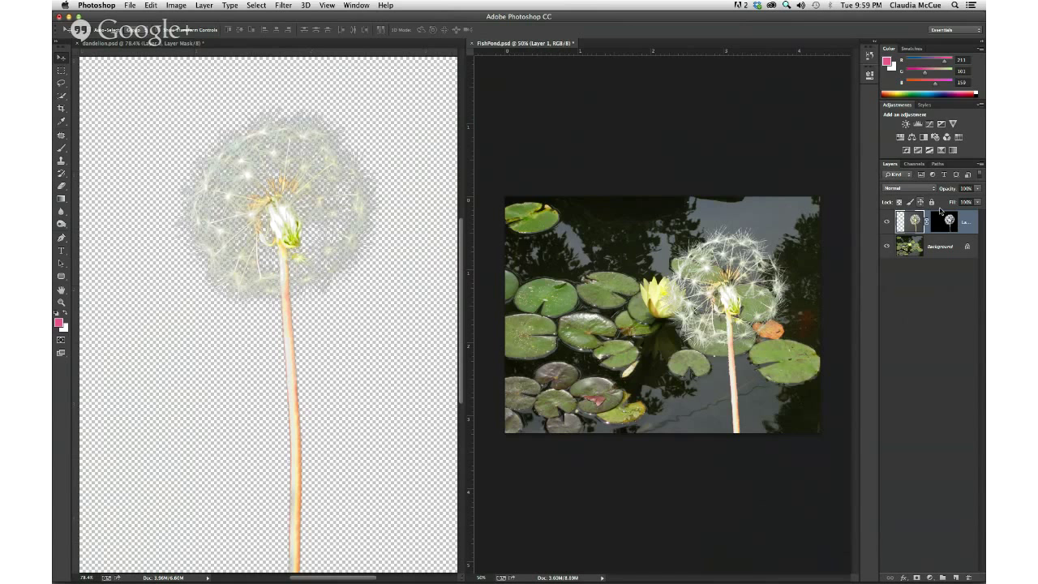
{"action": "left_click", "coordinate": [980, 165]}
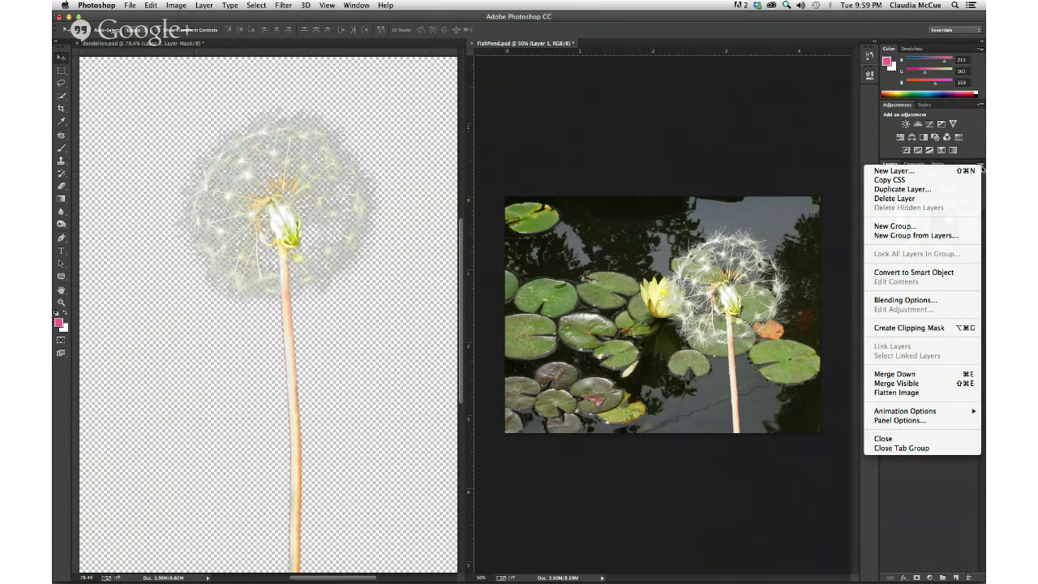
{"action": "left_click", "coordinate": [914, 273]}
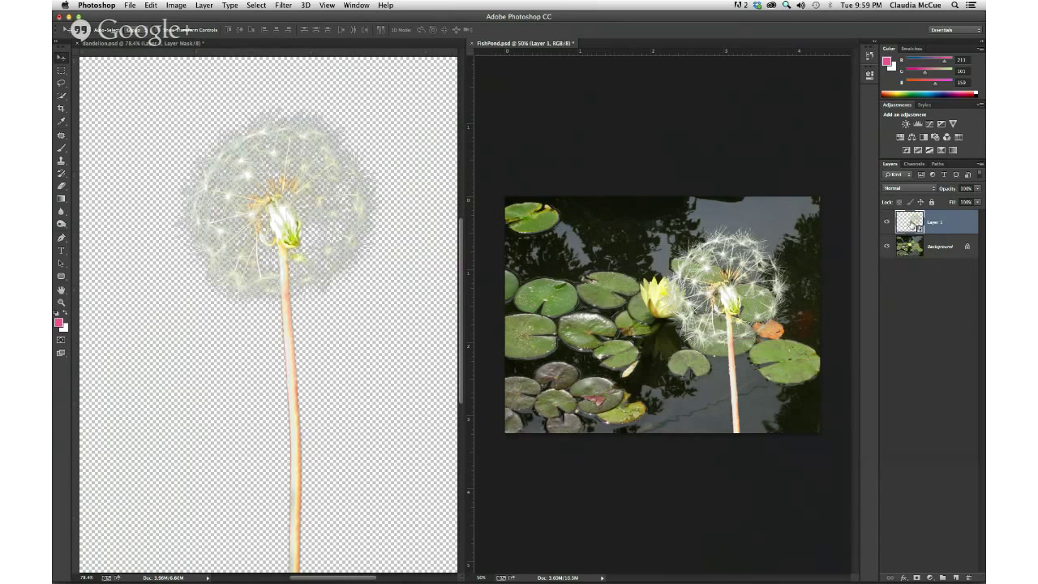
Open the dandelion Smart Object's contents, examine its layer mask alone and the image with the mask disabled, and close it
{"action": "double_click", "coordinate": [911, 222]}
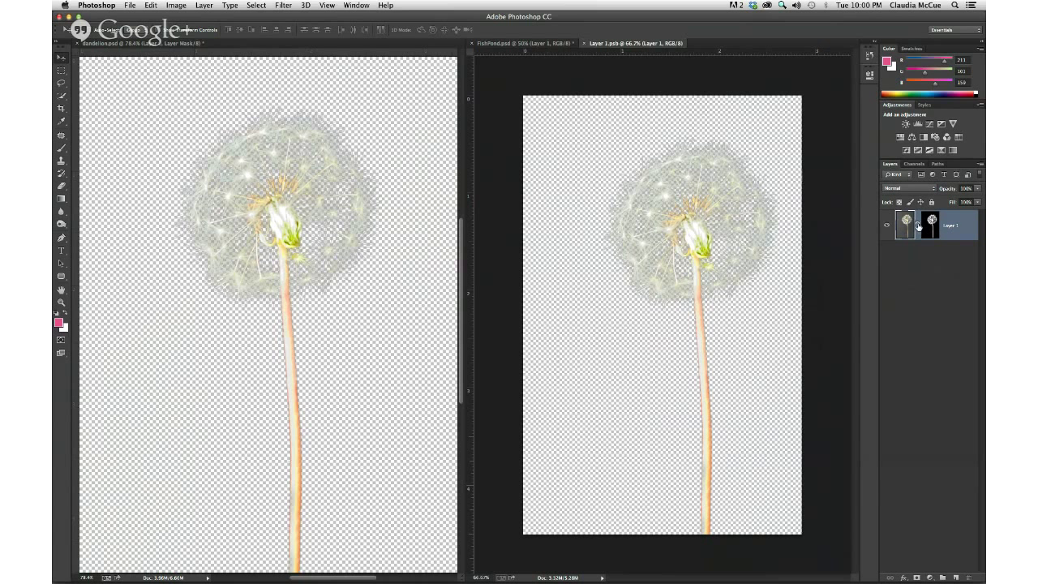
{"action": "left_click", "coordinate": [932, 226]}
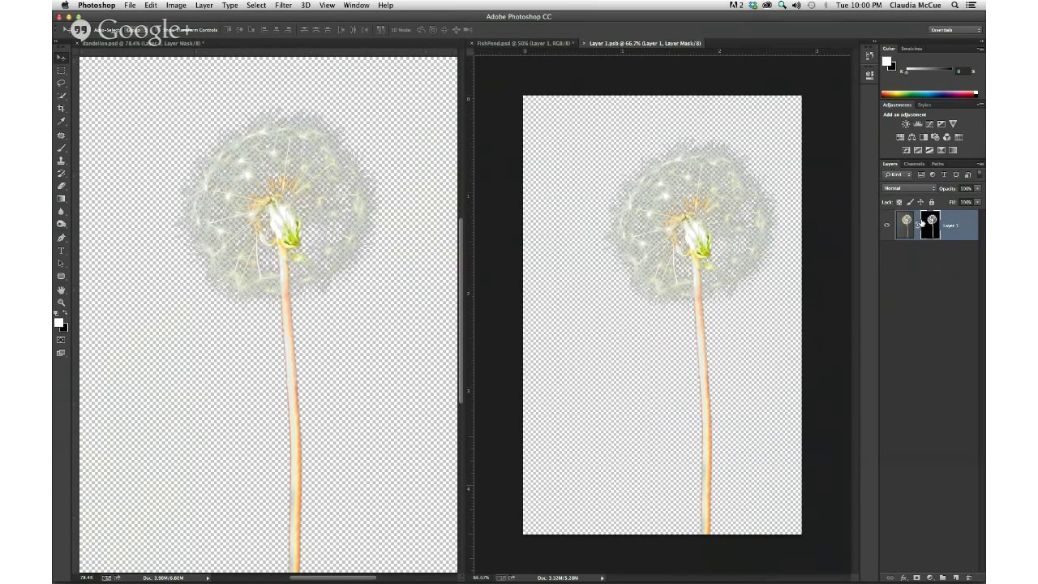
{"action": "left_click", "coordinate": [905, 227]}
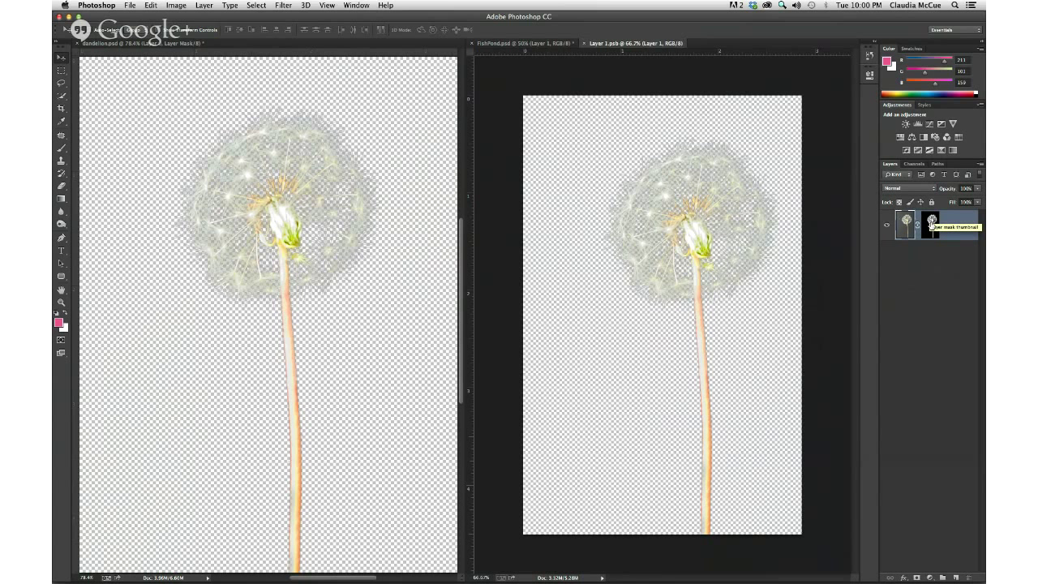
{"action": "left_click", "coordinate": [933, 224]}
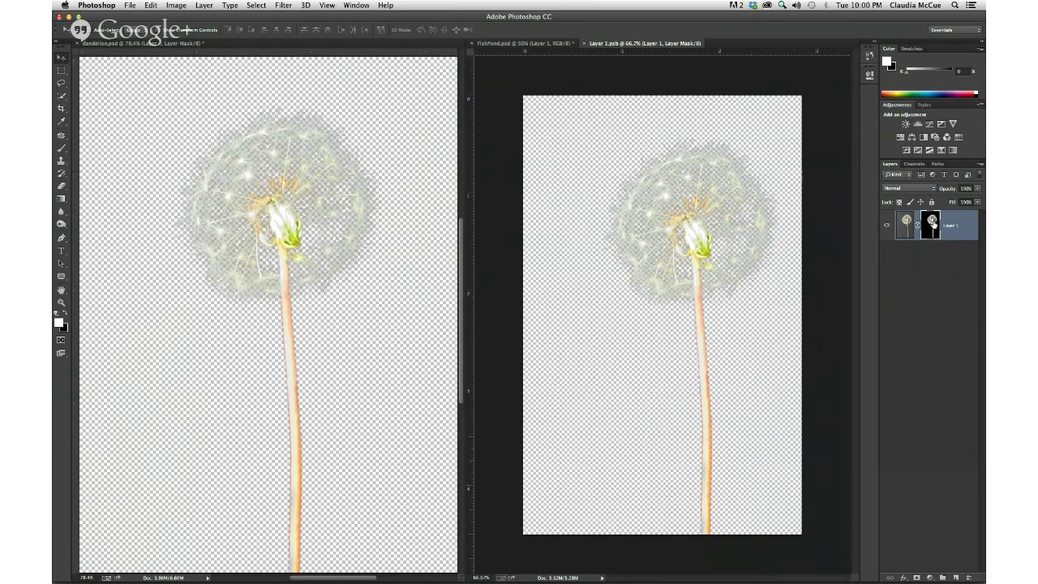
{"action": "left_click", "coordinate": [934, 224], "text": "alt"}
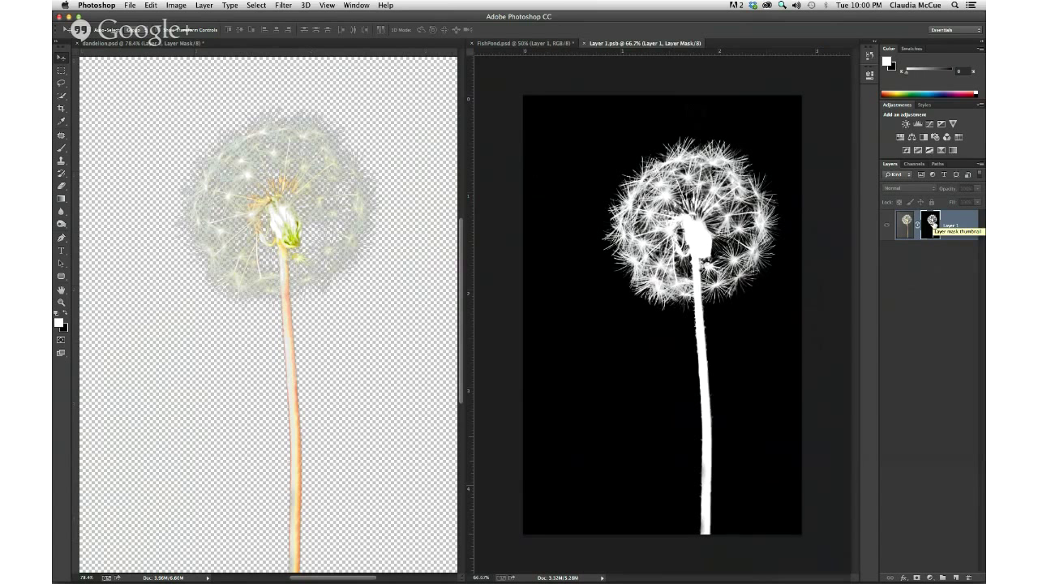
{"action": "left_click", "coordinate": [933, 224], "text": "alt"}
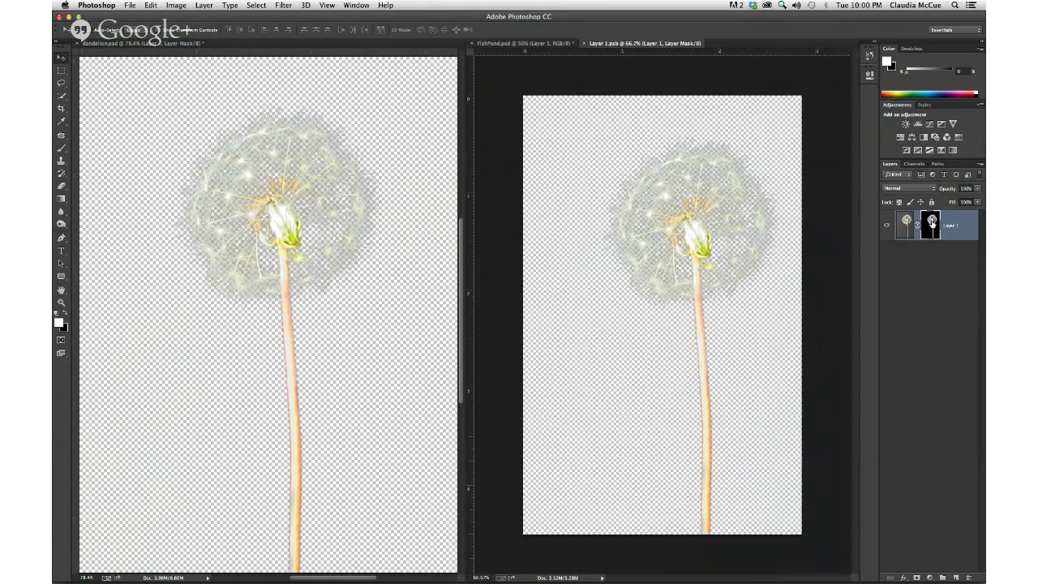
{"action": "left_click", "coordinate": [933, 222], "text": "shift"}
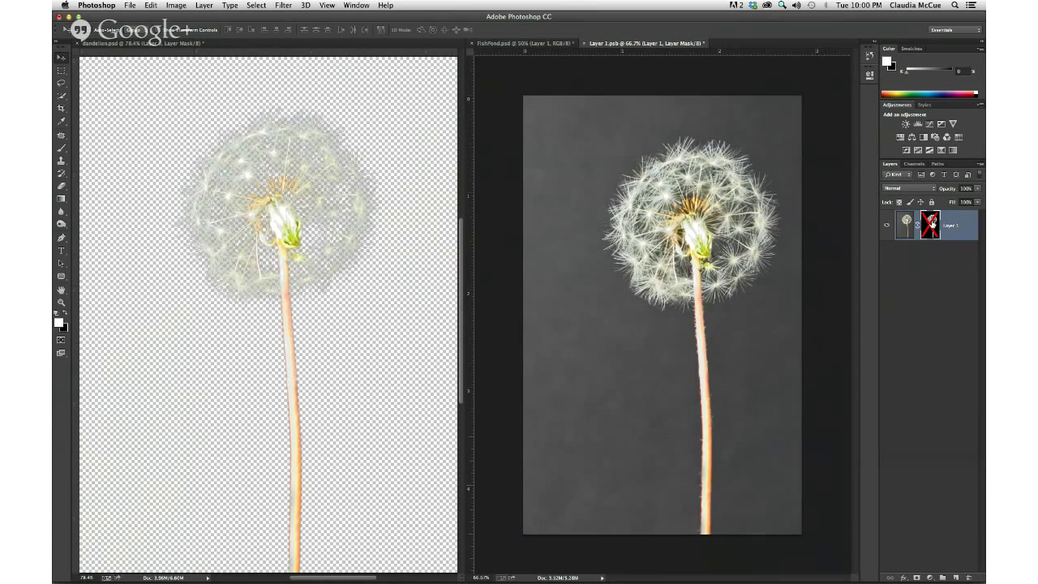
{"action": "left_click", "coordinate": [932, 222], "text": "shift"}
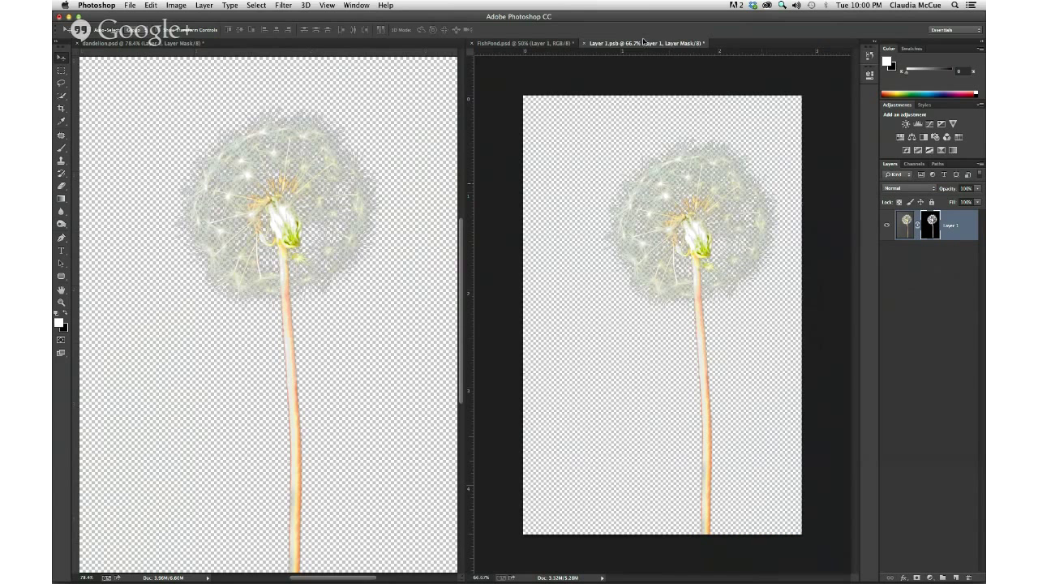
{"action": "left_click", "coordinate": [584, 42]}
{"action": "left_click", "coordinate": [480, 196]}
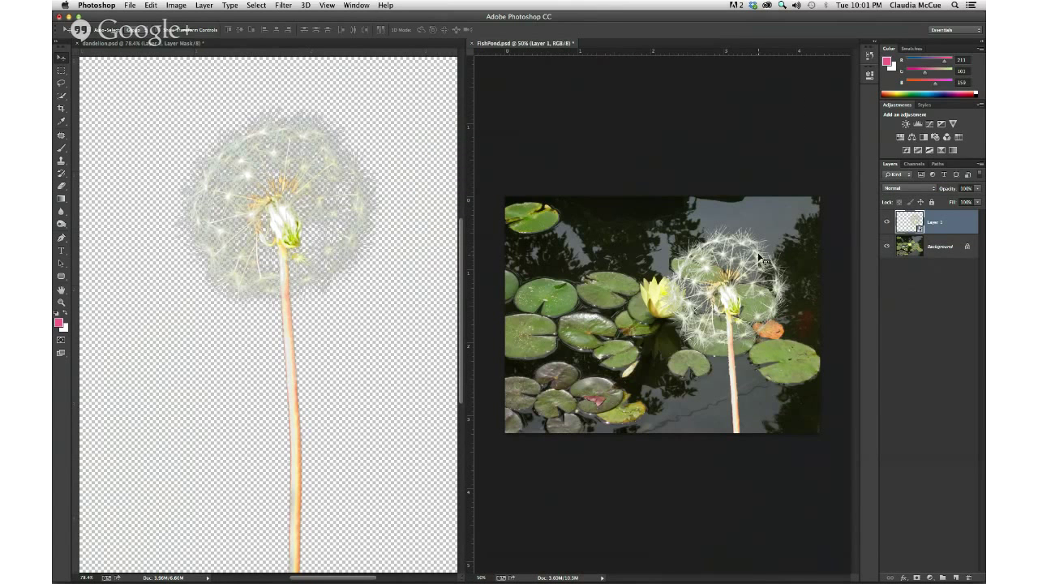
Scale the dandelion Smart Object proportionally to about 66% and place it over the orange leaf near the photo's right edge
{"action": "key", "text": "super+t"}
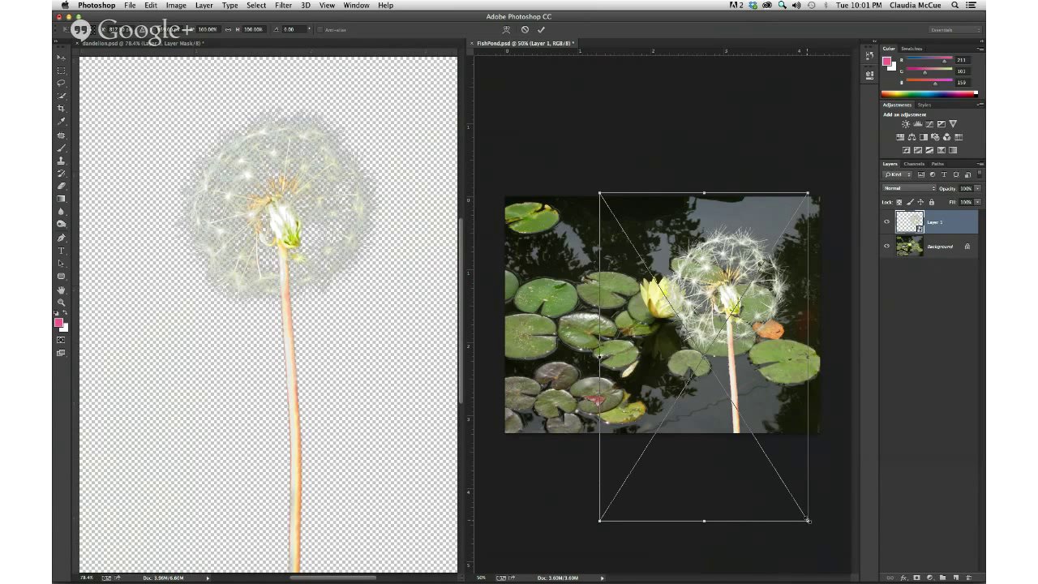
{"action": "left_click_drag", "start_coordinate": [808, 520], "coordinate": [743, 385]}
{"action": "left_click_drag", "start_coordinate": [690, 270], "coordinate": [768, 308]}
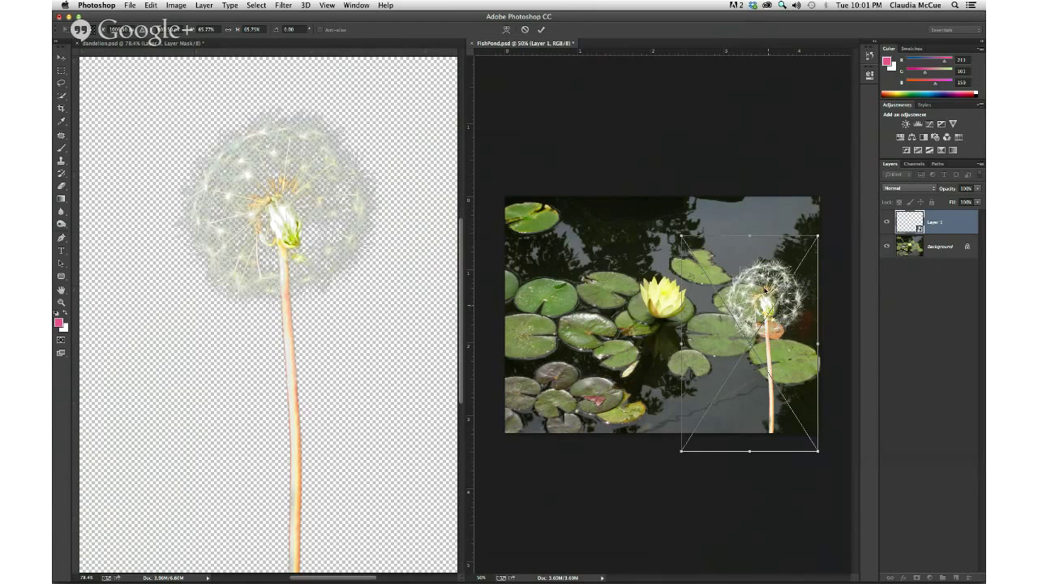
{"action": "key", "text": "Return"}
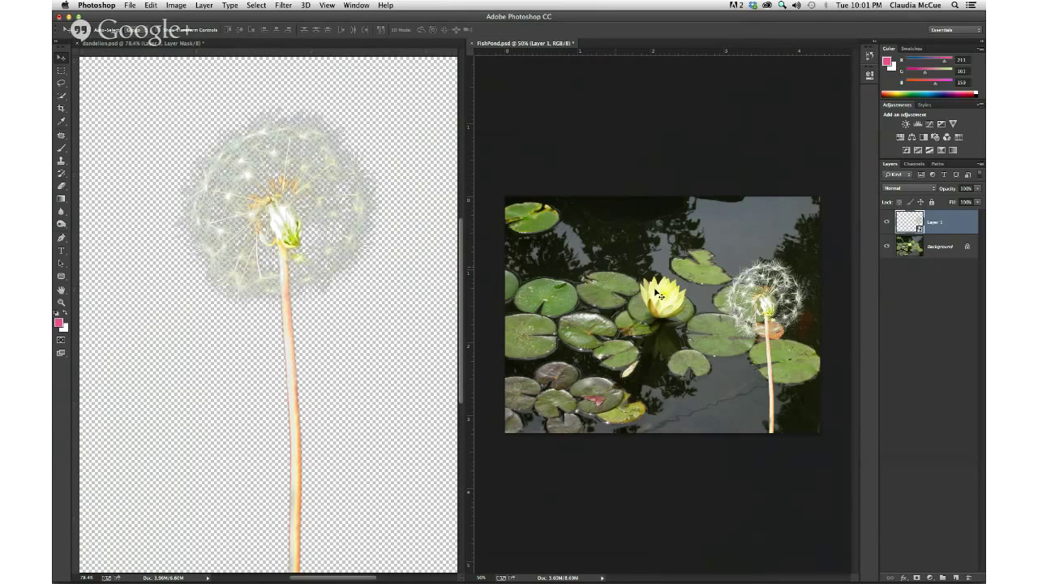
Inspect the dandelion's fine edges up close against the pond, and switch to Google Chrome
{"action": "key", "text": "super+space"}
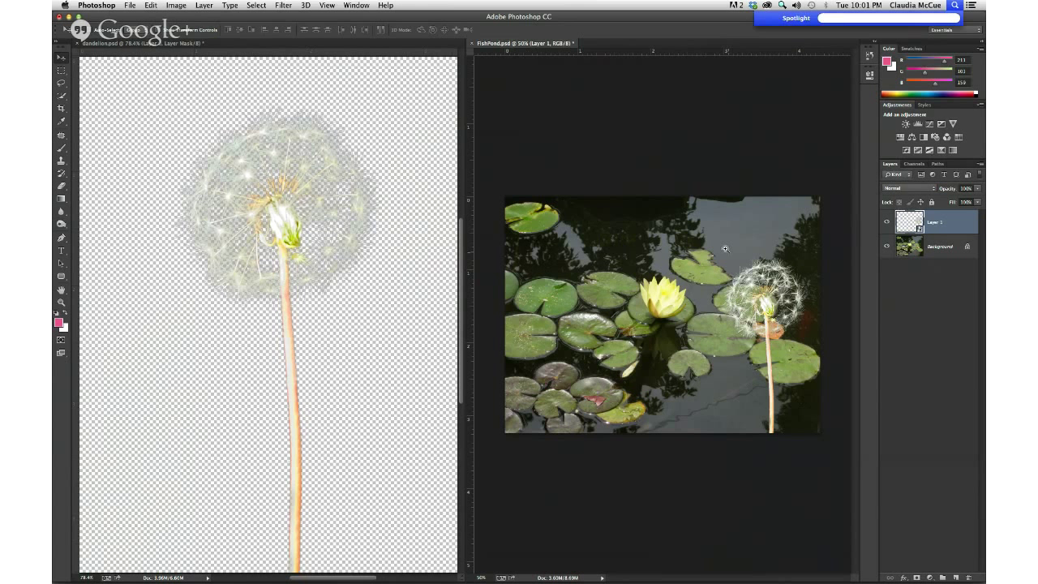
{"action": "key", "text": "super+space"}
{"action": "left_click", "coordinate": [797, 316]}
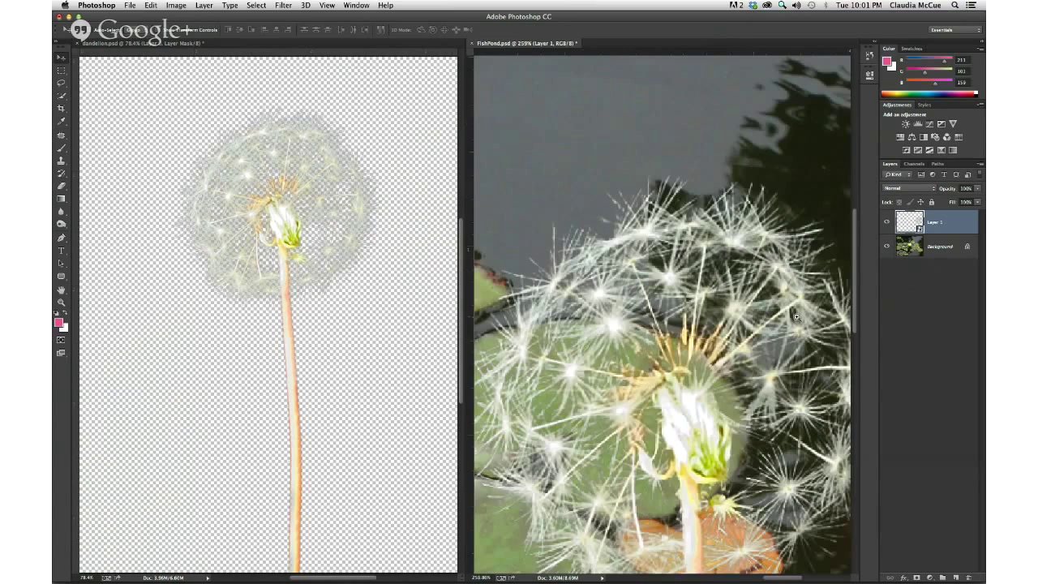
{"action": "left_click", "coordinate": [746, 344], "text": "alt"}
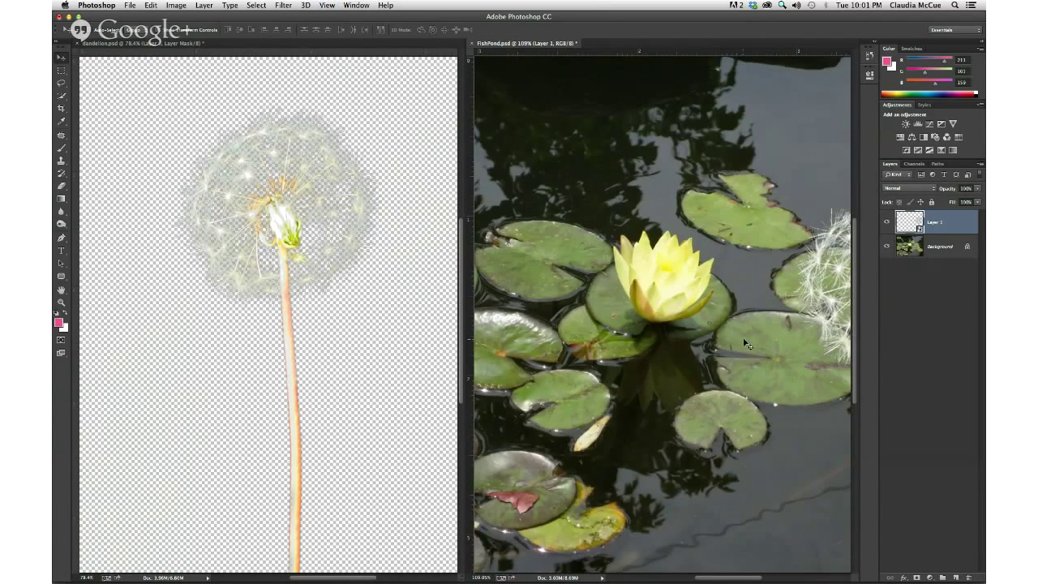
{"action": "left_click", "coordinate": [746, 344], "text": "alt"}
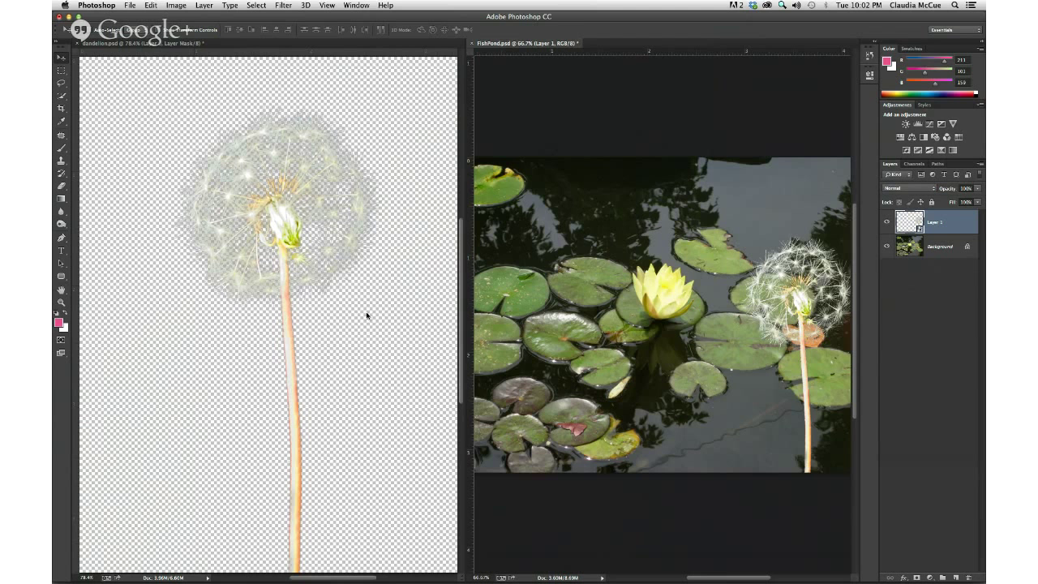
{"action": "key", "text": "super+Tab"}
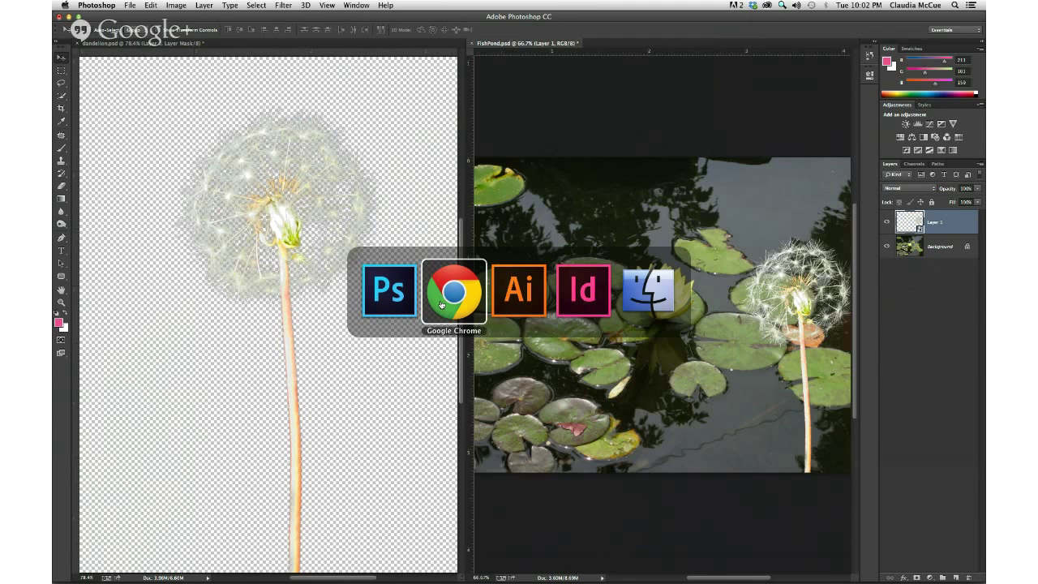
{"action": "left_click", "coordinate": [440, 303]}
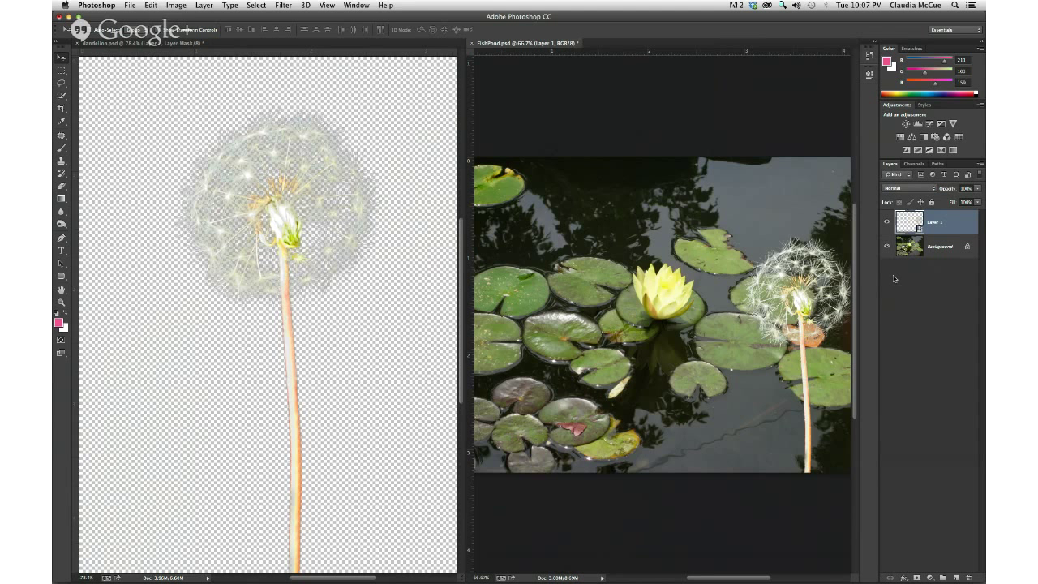
Add a Hue/Saturation adjustment layer with Colorize enabled above Layer 0 in dandelion.psd and save the file with Maximize Compatibility
{"action": "left_click", "coordinate": [272, 162]}
{"action": "left_click", "coordinate": [544, 114]}
{"action": "left_click", "coordinate": [286, 224]}
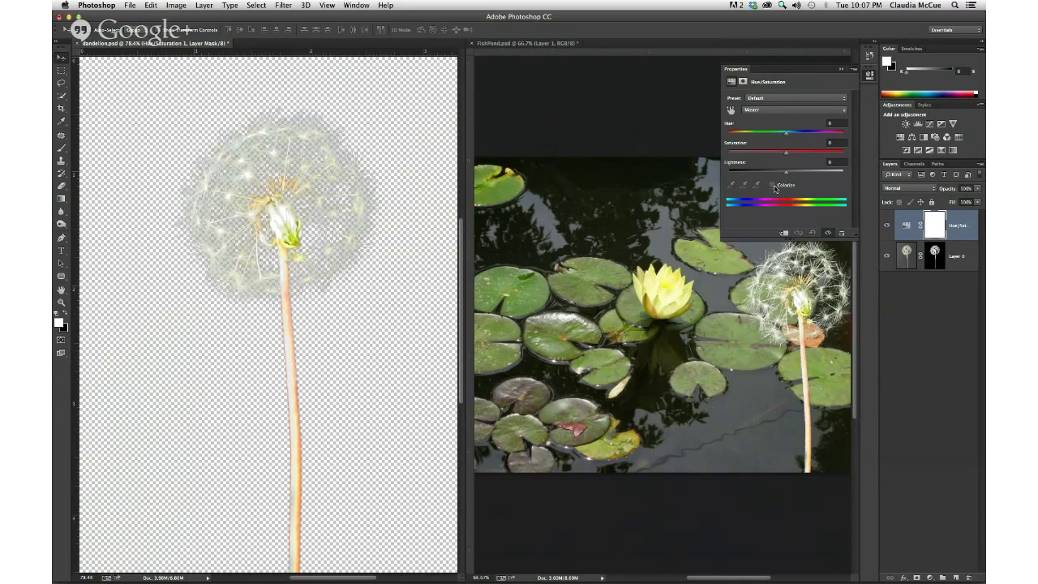
{"action": "left_click", "coordinate": [773, 187]}
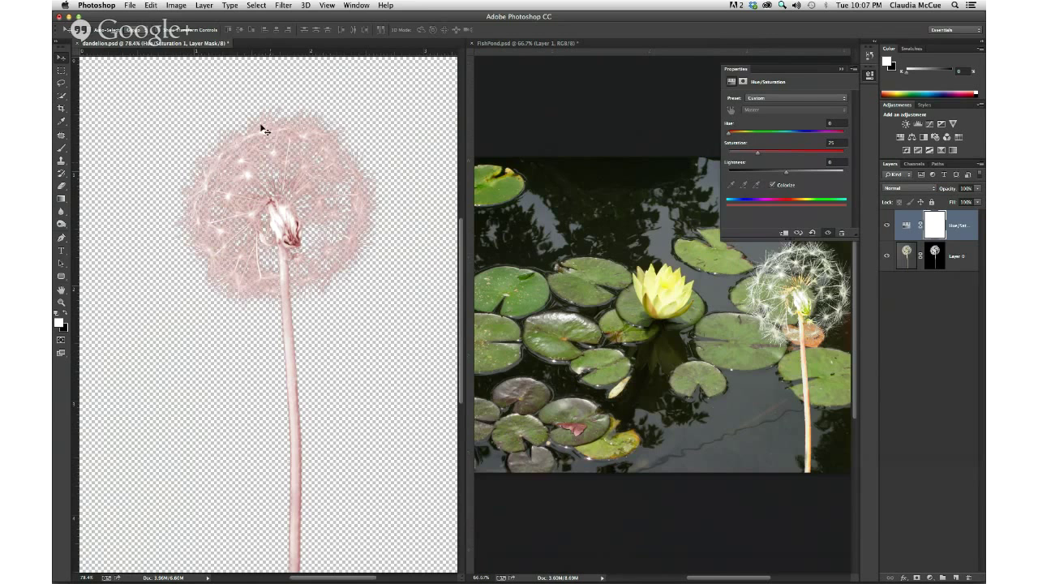
{"action": "key", "text": "super+s"}
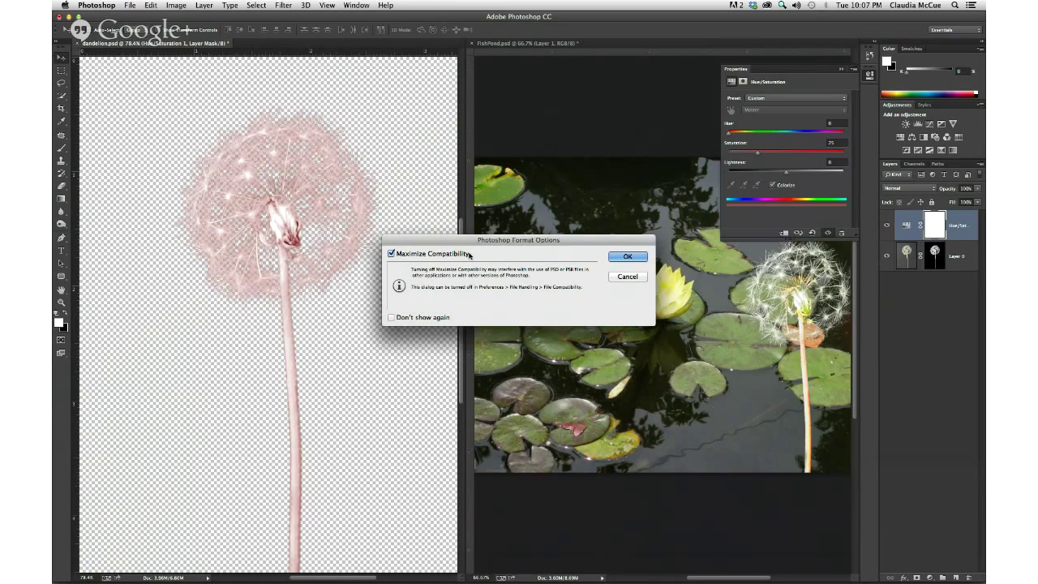
{"action": "left_click", "coordinate": [620, 259]}
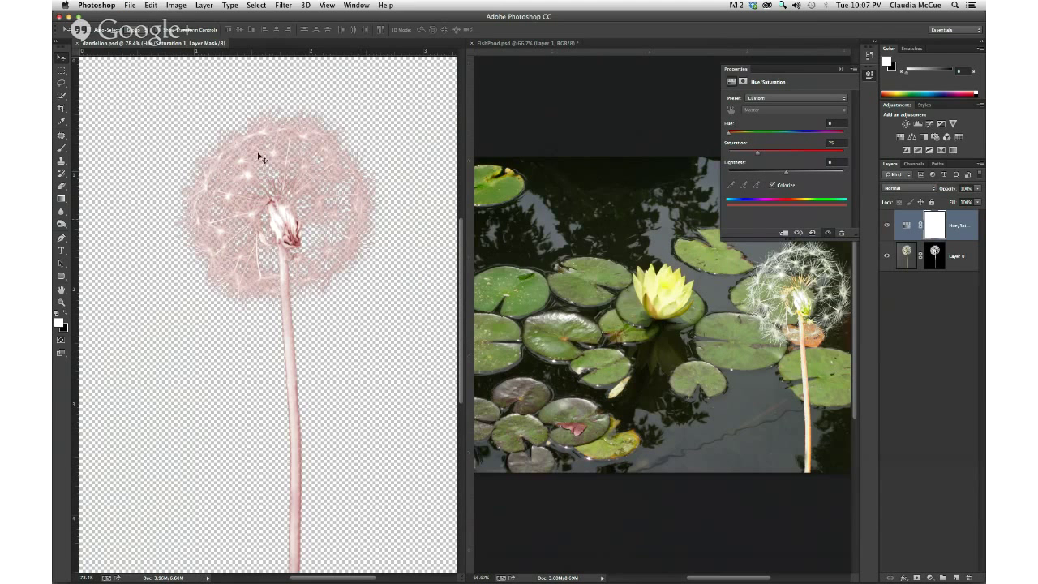
Select the yellow water lily on the Background layer of FishPond.psd using the Quick Selection tool with a smaller brush
{"action": "left_click", "coordinate": [806, 306]}
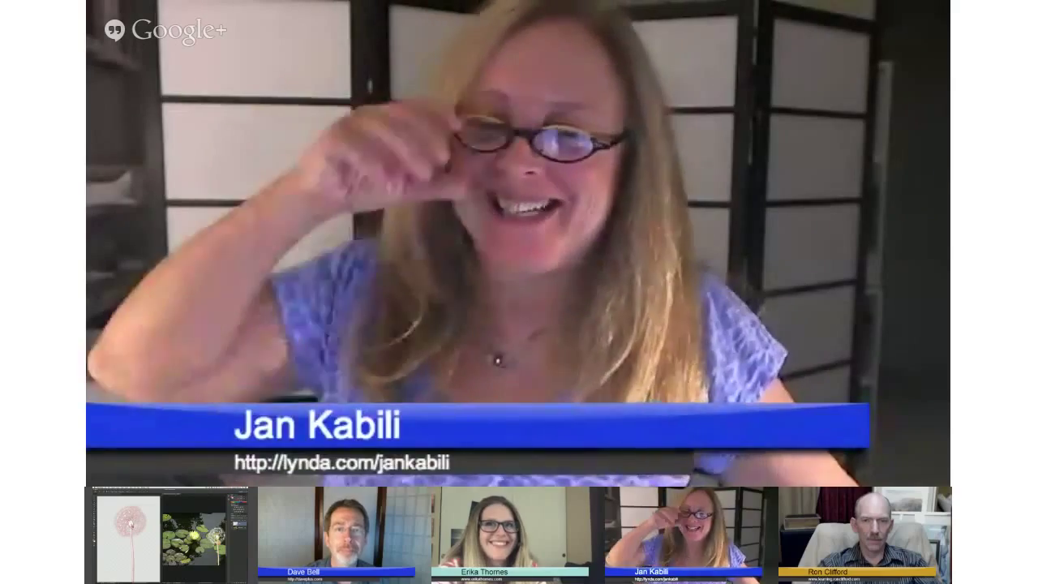
{"action": "left_click", "coordinate": [62, 97]}
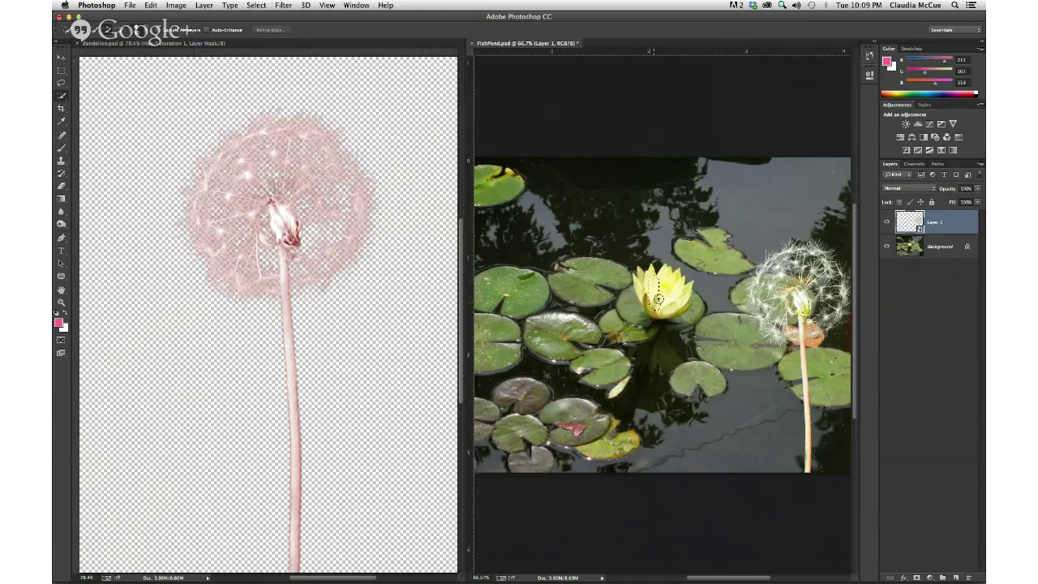
{"action": "left_click", "coordinate": [660, 306]}
{"action": "key", "text": "super+d"}
{"action": "left_click", "coordinate": [908, 250]}
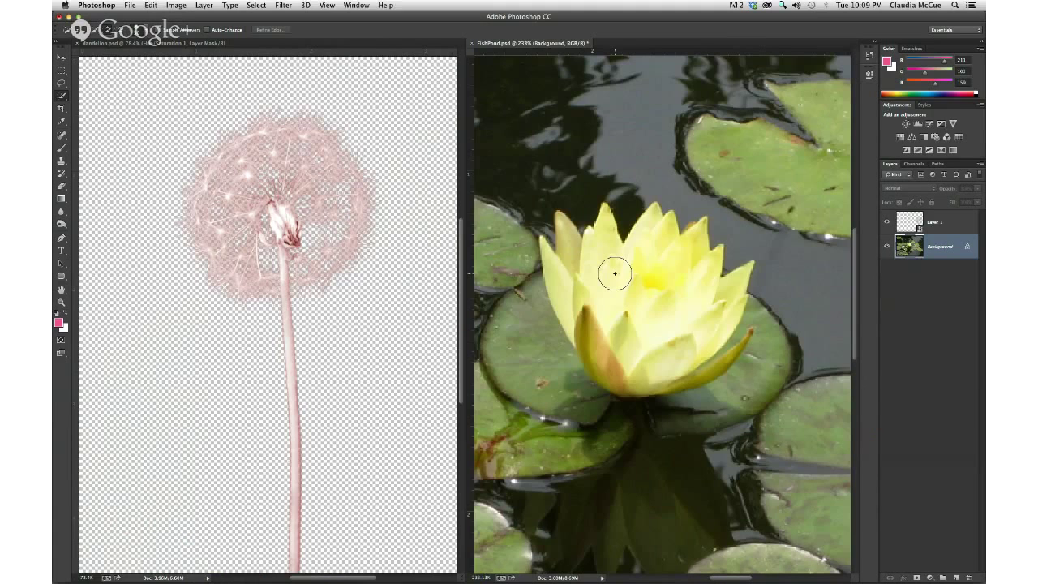
{"action": "key", "text": "bracketleft"}
{"action": "key", "text": "bracketleft"}
{"action": "key", "text": "bracketleft"}
{"action": "left_click_drag", "start_coordinate": [609, 257], "coordinate": [681, 246]}
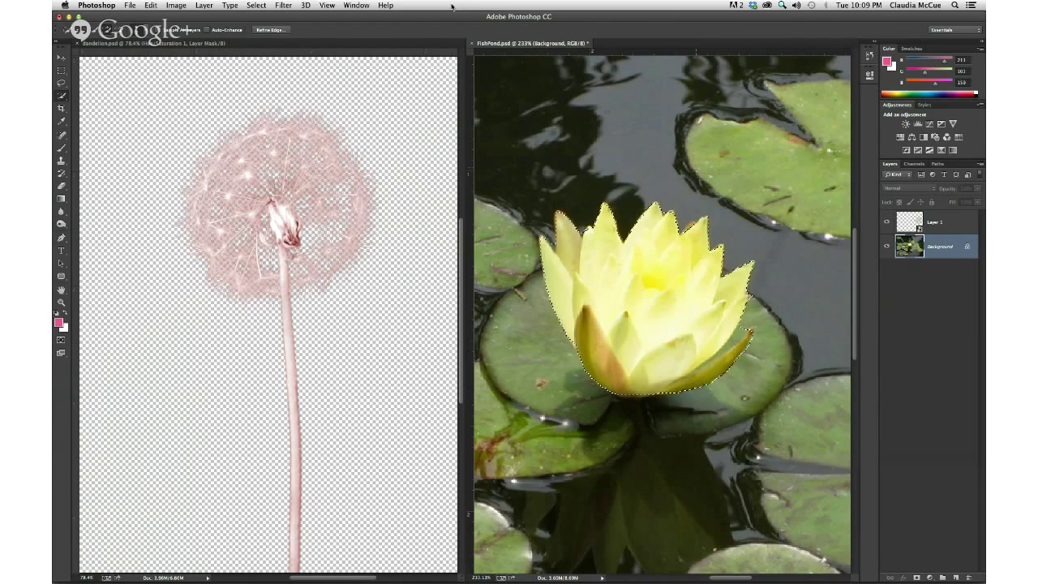
Save the water lily selection as a new alpha channel in FishPond.psd
{"action": "left_click", "coordinate": [914, 164]}
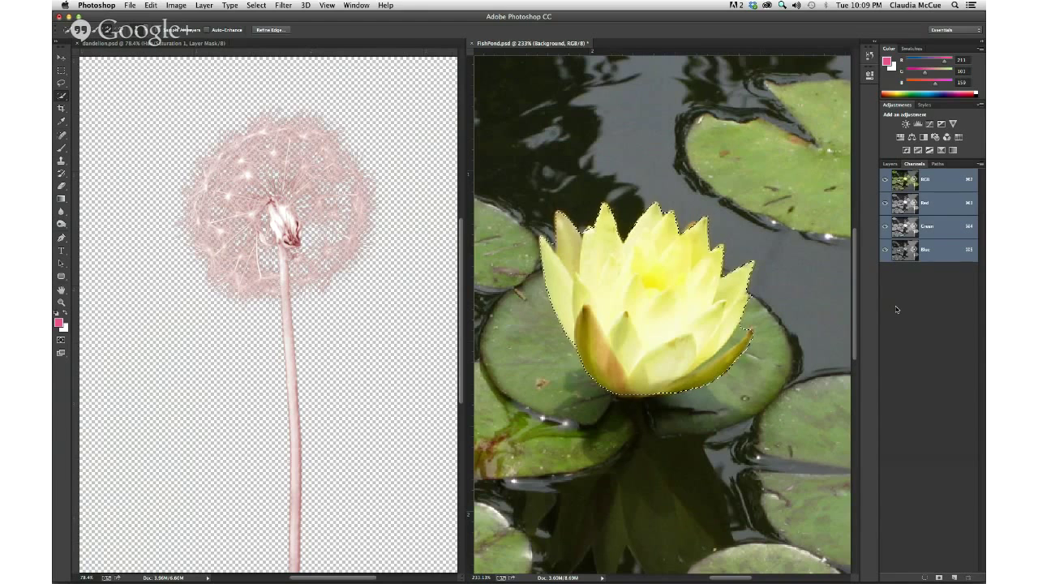
{"action": "left_click", "coordinate": [256, 5]}
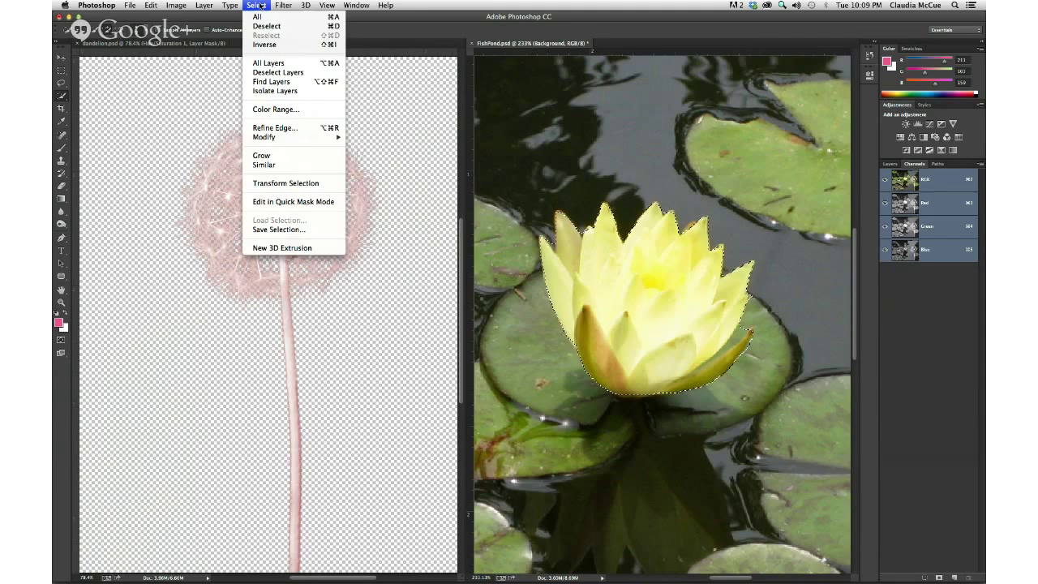
{"action": "left_click", "coordinate": [311, 233]}
{"action": "left_click", "coordinate": [612, 235]}
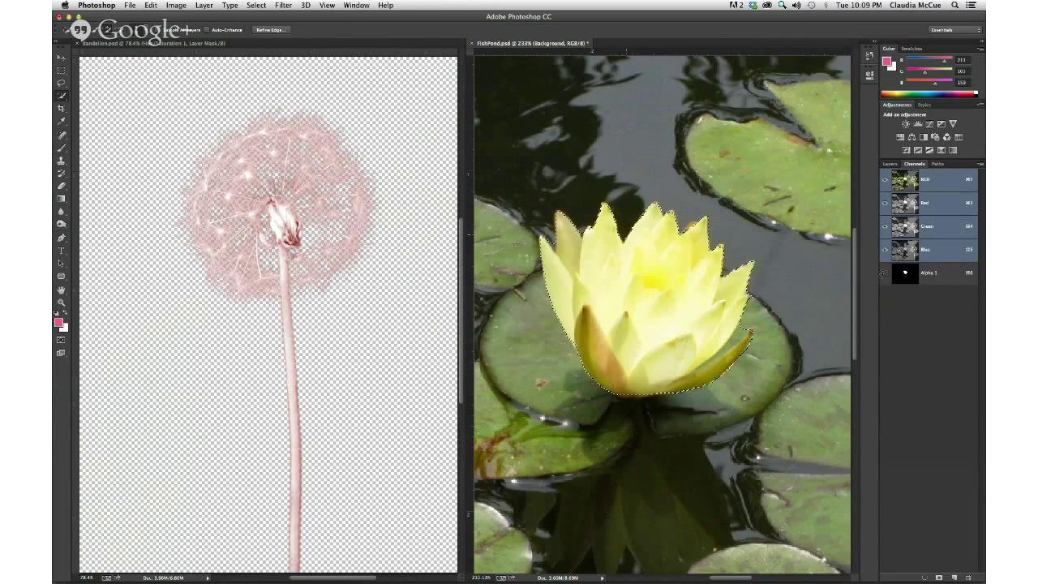
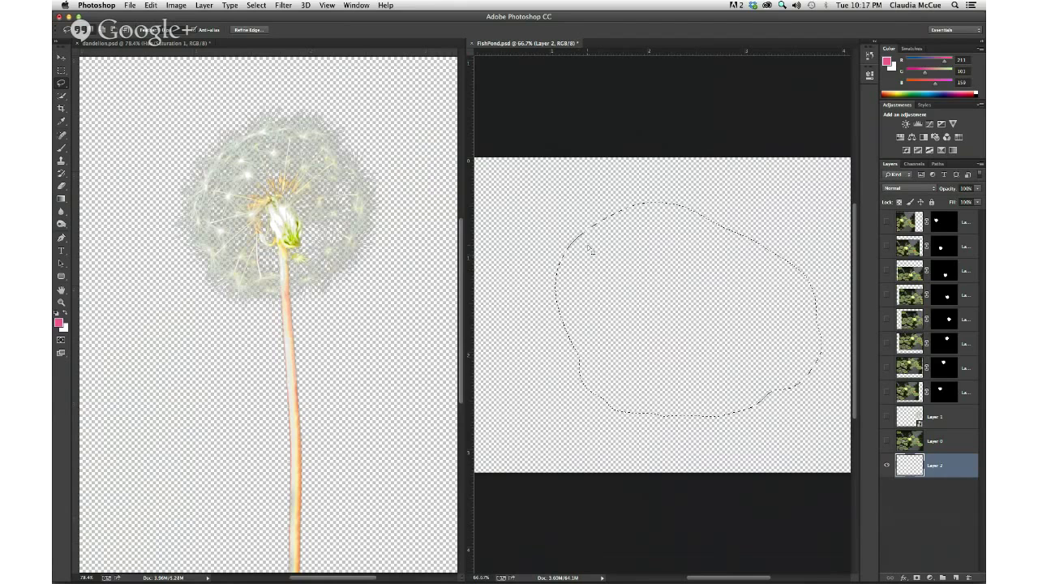
Fill the freehand lasso selection on Layer 2 with the pink foreground color
{"action": "key", "text": "alt+BackSpace"}
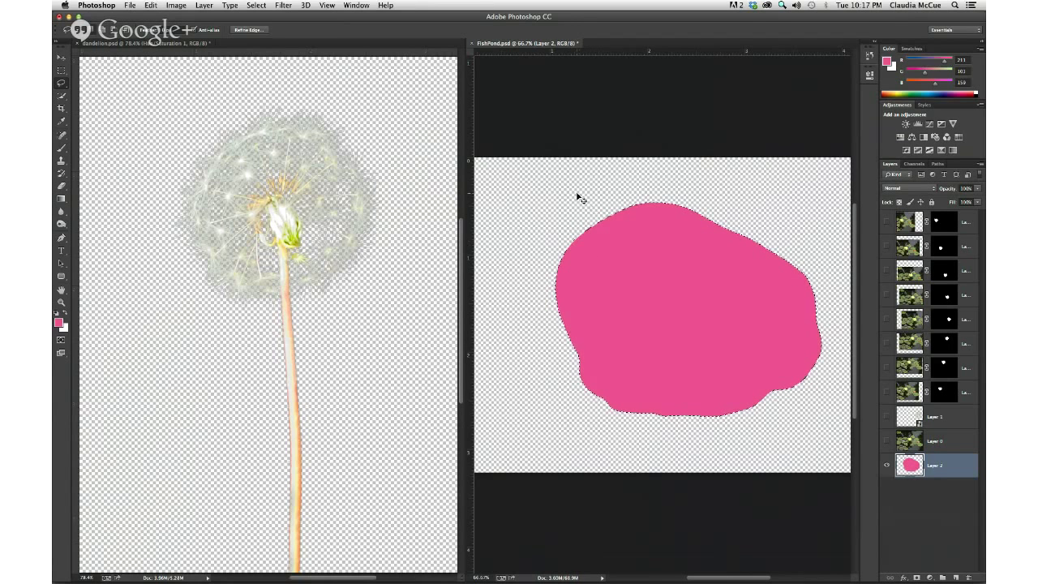
Undo the pink fill on Layer 2 and feather the lasso selection by 10 px using Refine Edge
{"action": "key", "text": "super+z"}
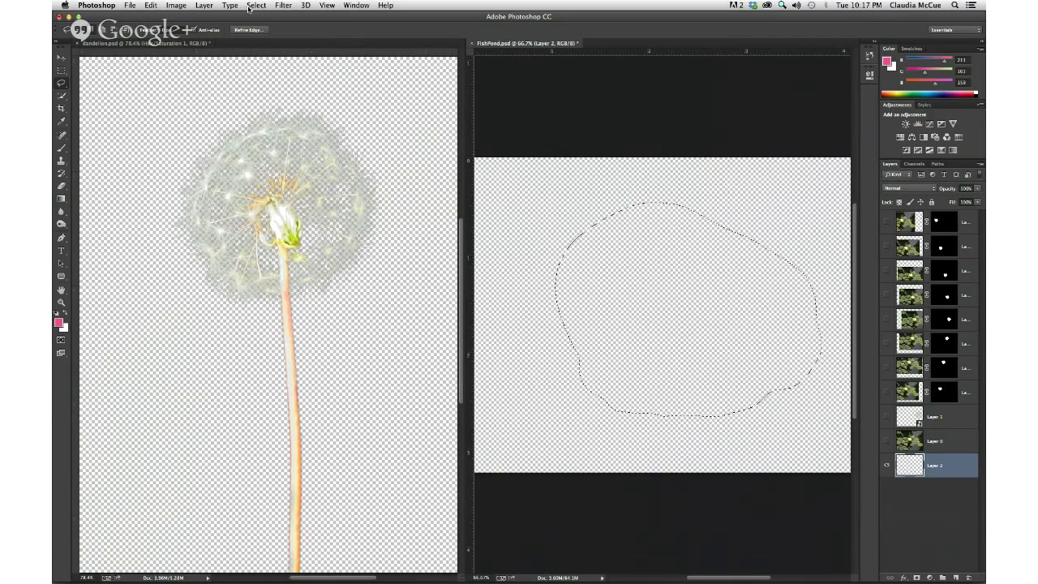
{"action": "left_click", "coordinate": [251, 5]}
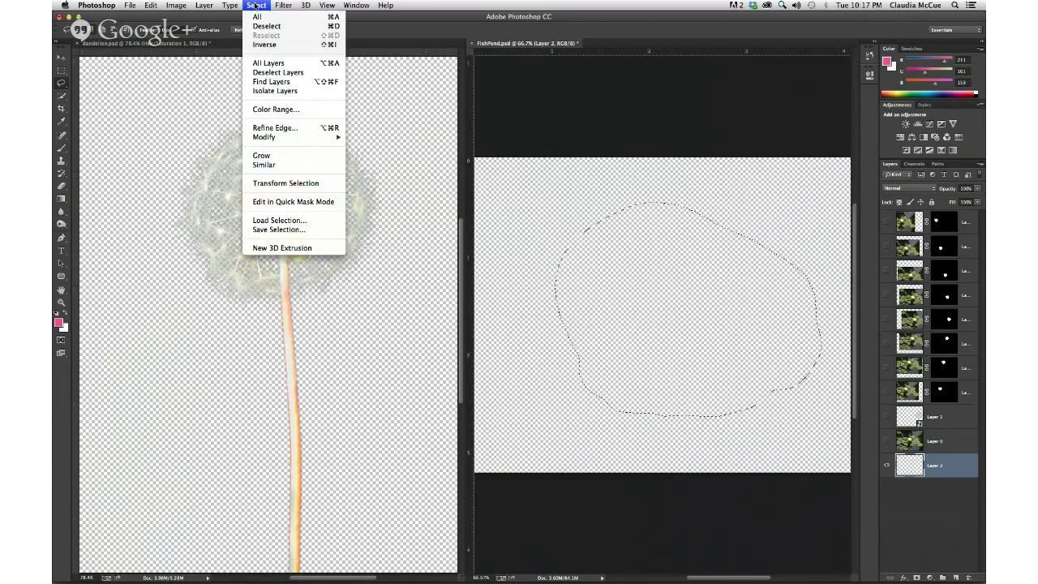
{"action": "left_click", "coordinate": [375, 31]}
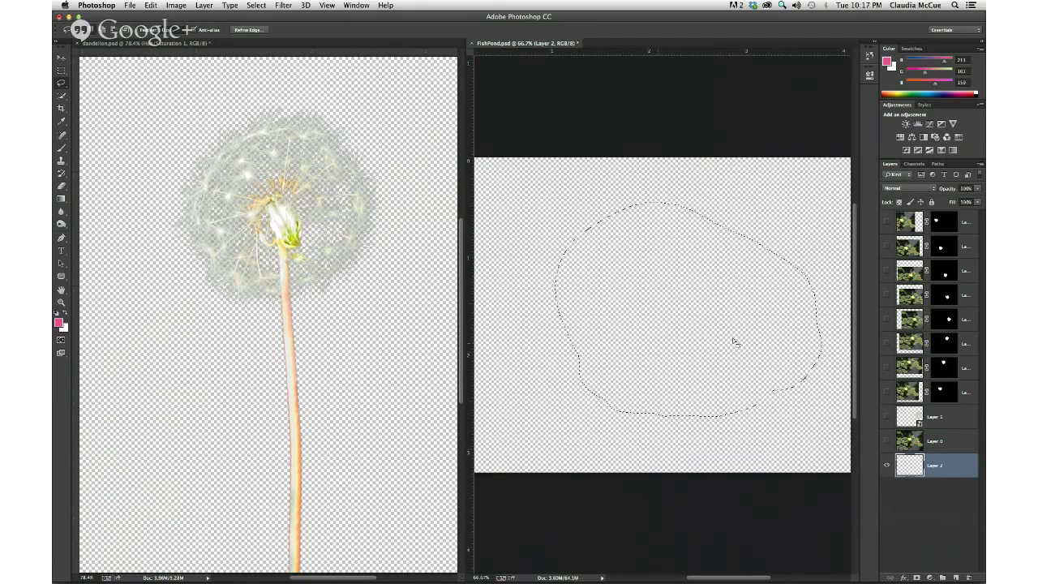
{"action": "left_click", "coordinate": [247, 30]}
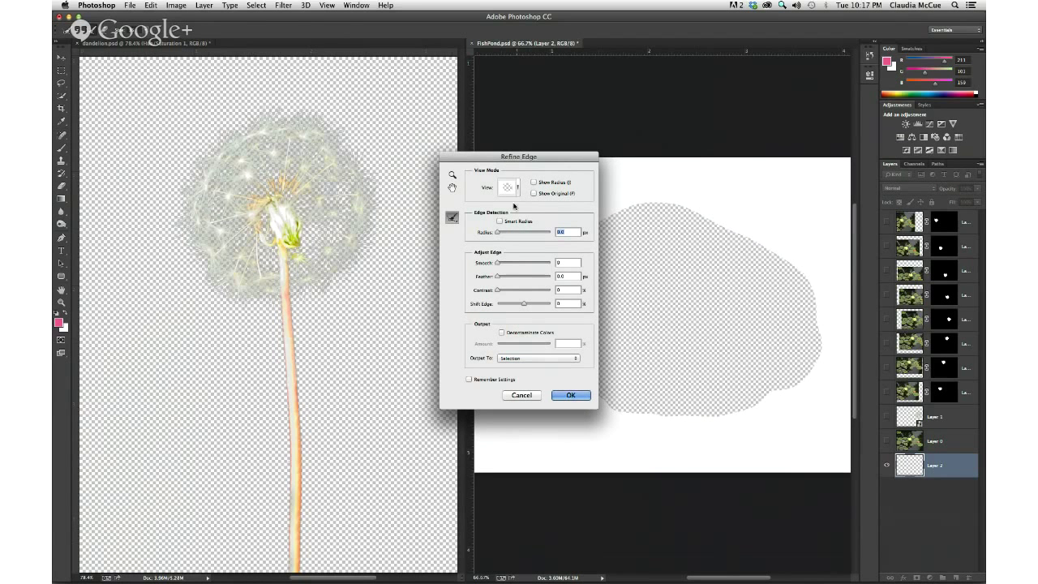
{"action": "left_click_drag", "start_coordinate": [499, 278], "coordinate": [518, 278]}
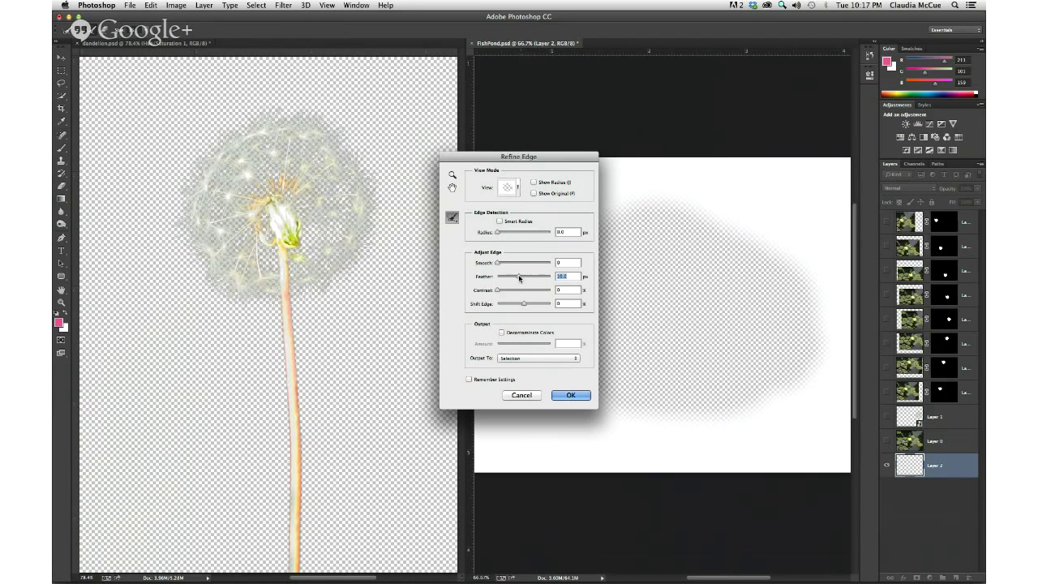
{"action": "key", "text": "alt"}
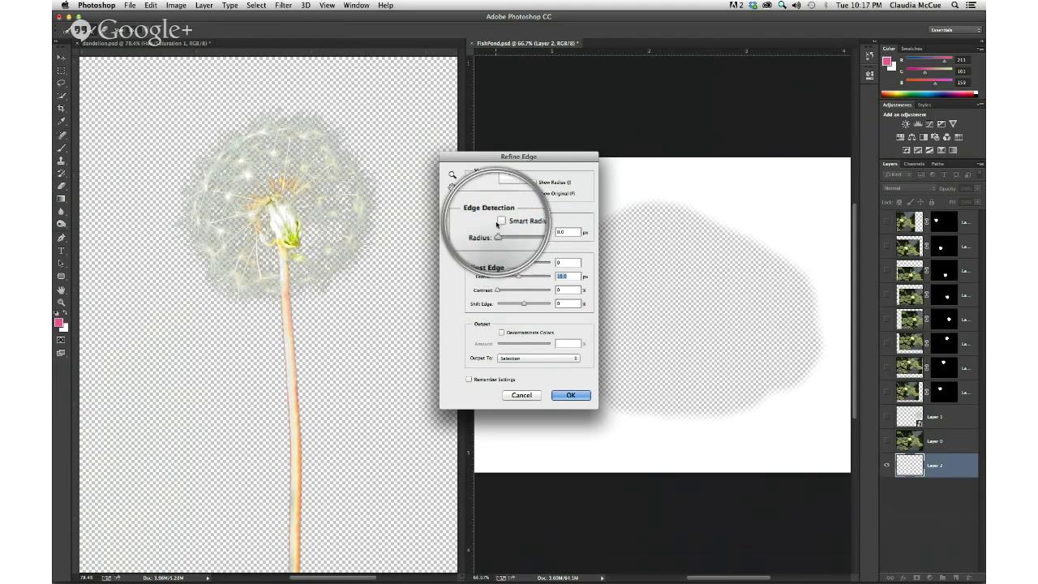
{"action": "left_click", "coordinate": [581, 398]}
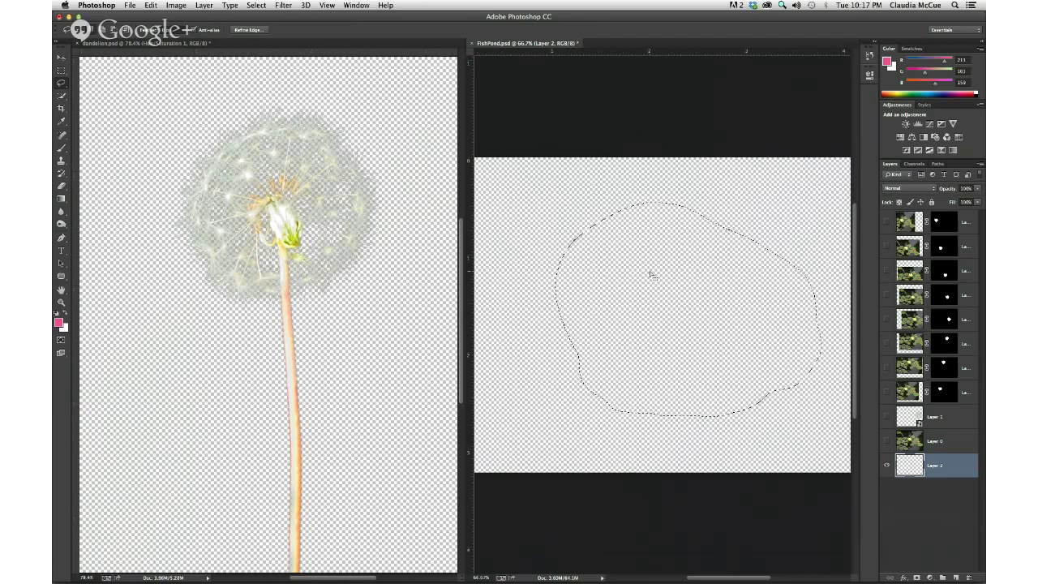
Fill the feathered selection on Layer 2 with the pink foreground color, deselect, and show Layer 0 and Layer 1
{"action": "key", "text": "alt+BackSpace"}
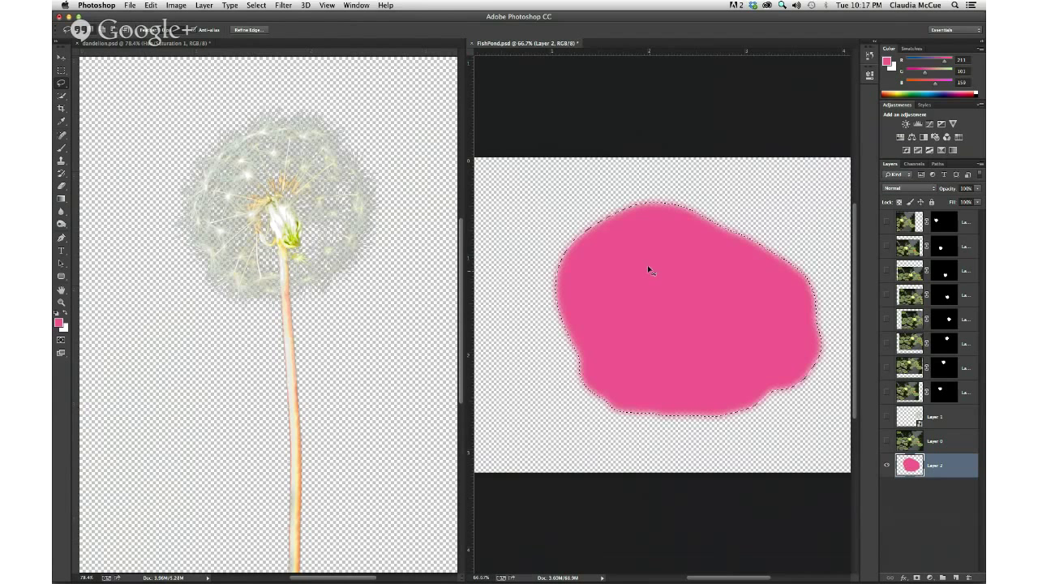
{"action": "key", "text": "super+d"}
{"action": "left_click", "coordinate": [886, 442]}
{"action": "left_click", "coordinate": [887, 416]}
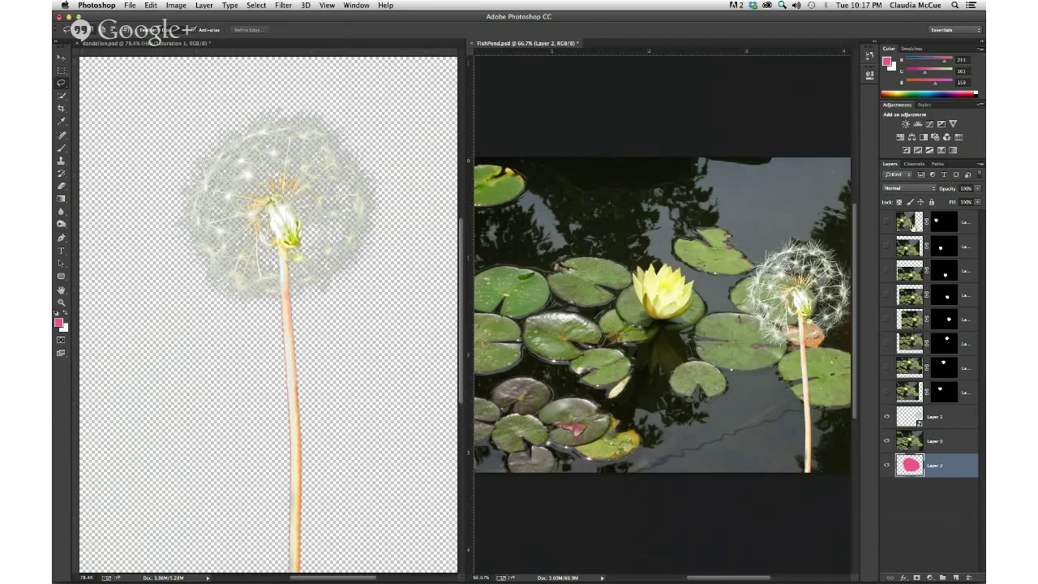
Delete the eight hidden, masked Layer 0 copies above Layer 1 in FishPond.psd
{"action": "left_click", "coordinate": [911, 227]}
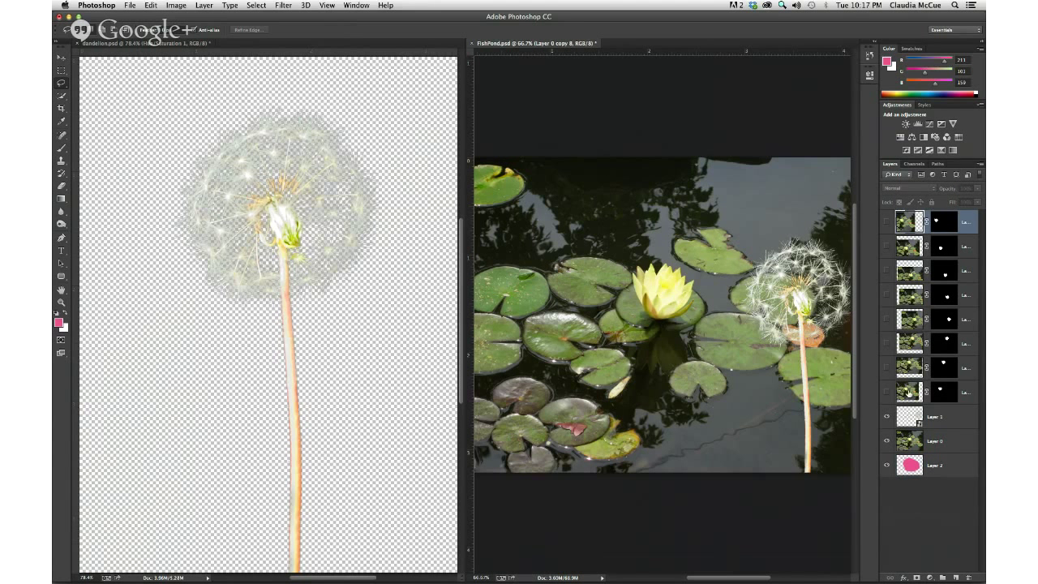
{"action": "left_click", "coordinate": [908, 392], "text": "shift"}
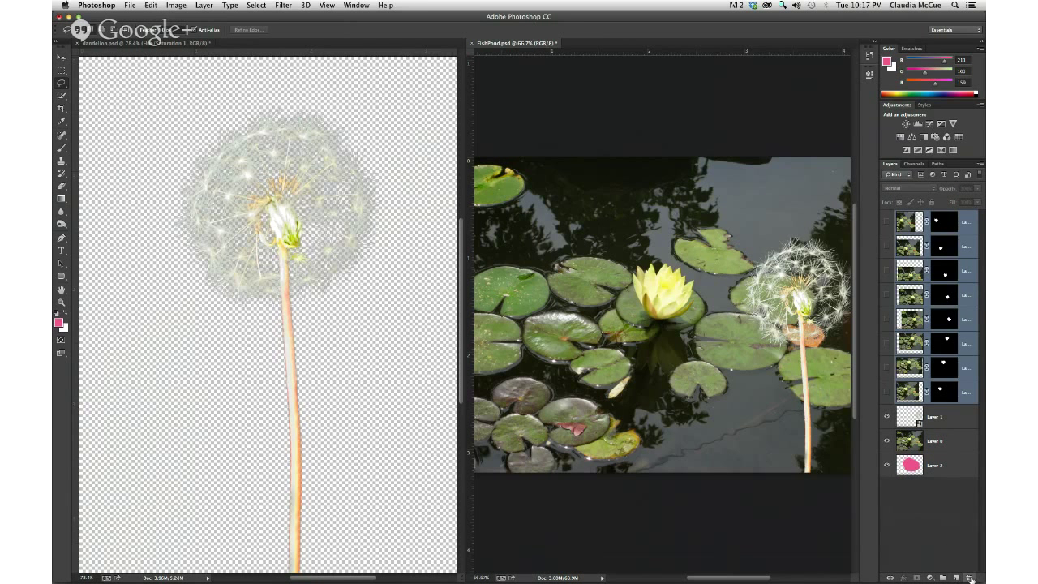
{"action": "left_click", "coordinate": [970, 577]}
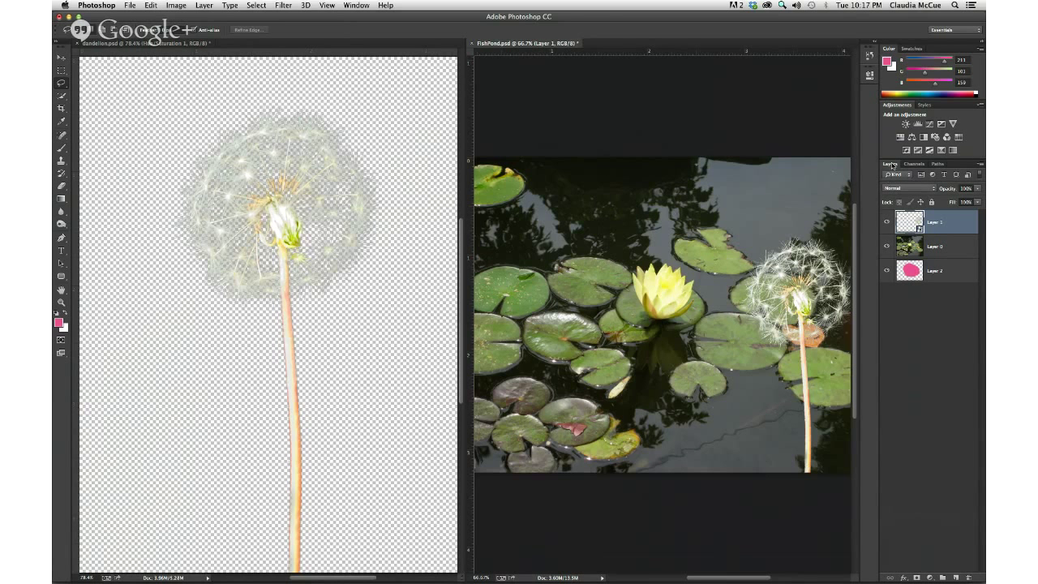
Detach and enlarge the Layers panel, and view Layer 2 on its own before showing Layer 0 and Layer 1 again
{"action": "left_click_drag", "start_coordinate": [891, 165], "coordinate": [279, 106]}
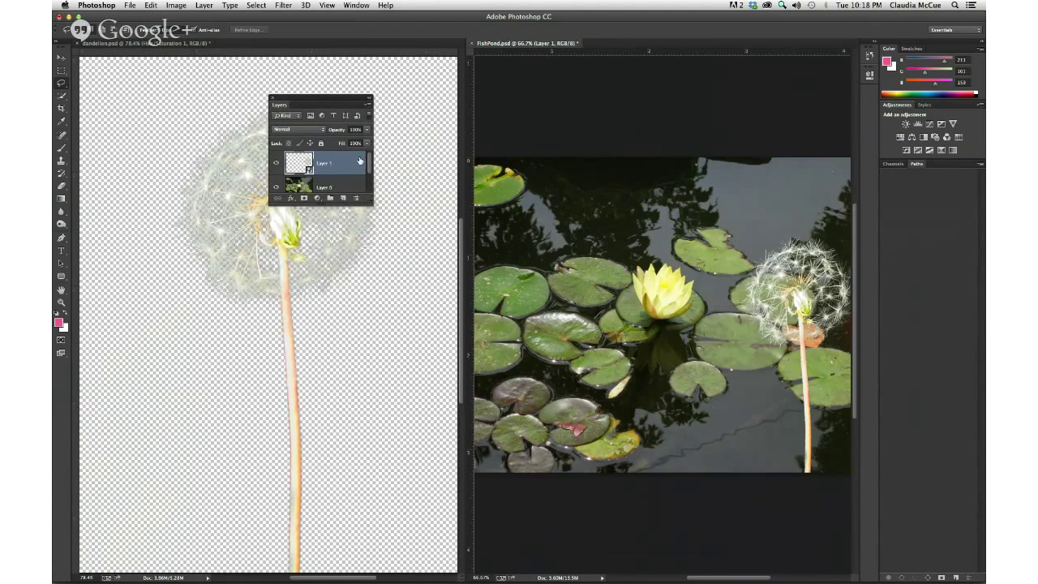
{"action": "left_click_drag", "start_coordinate": [369, 201], "coordinate": [417, 322]}
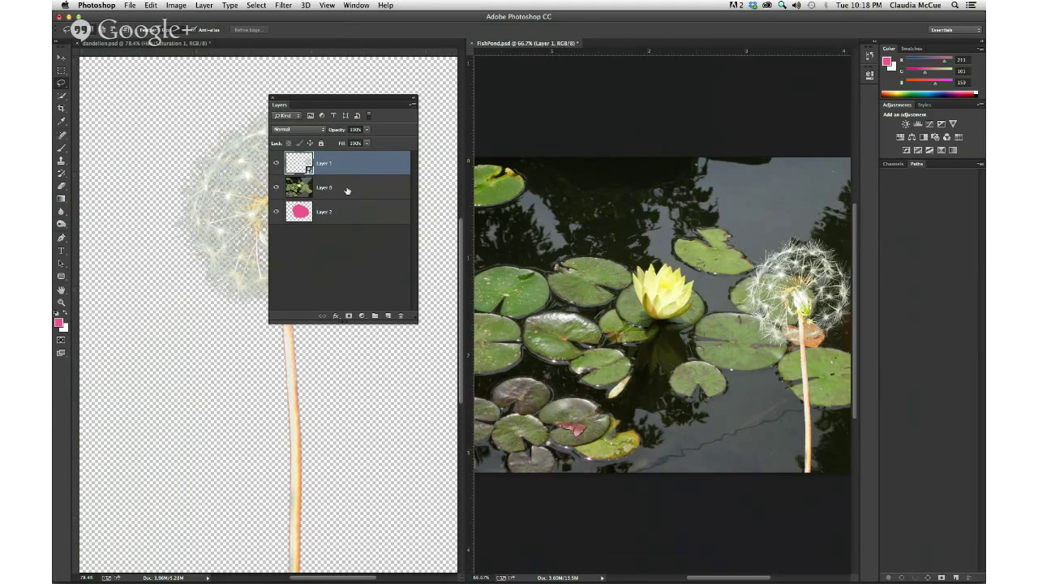
{"action": "left_click", "coordinate": [277, 212], "text": "alt"}
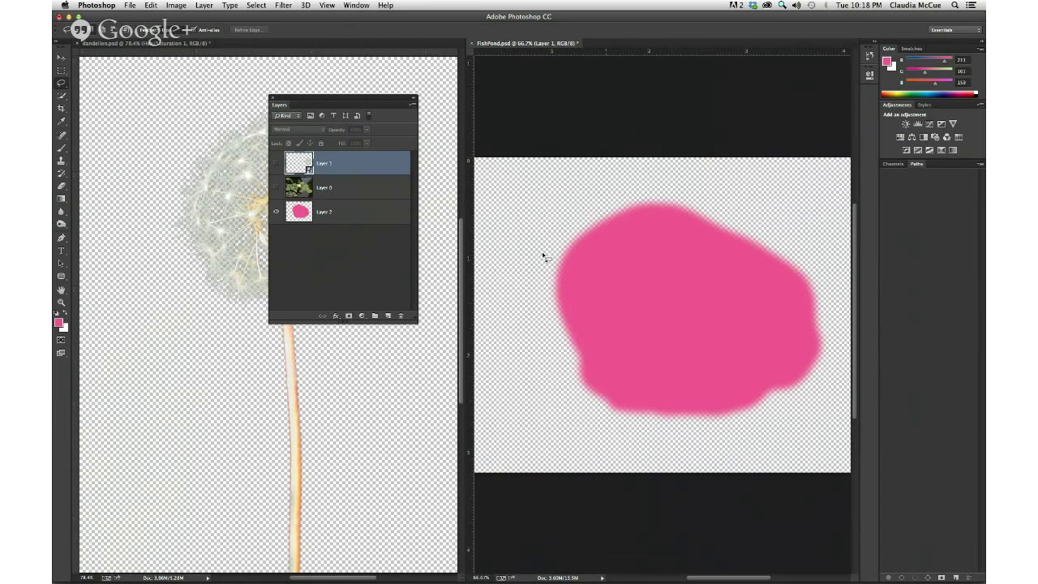
{"action": "left_click", "coordinate": [275, 187]}
{"action": "left_click", "coordinate": [276, 163]}
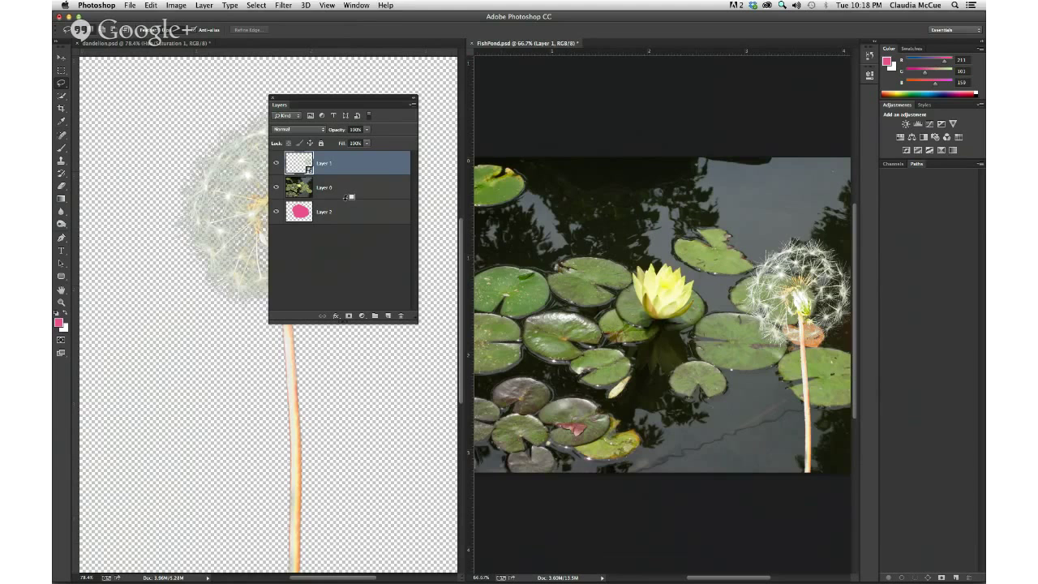
Clip Layer 0 and Layer 1 to the pink shape on Layer 2 and move the dandelion beside the yellow water lily
{"action": "left_click", "coordinate": [347, 198], "text": "alt"}
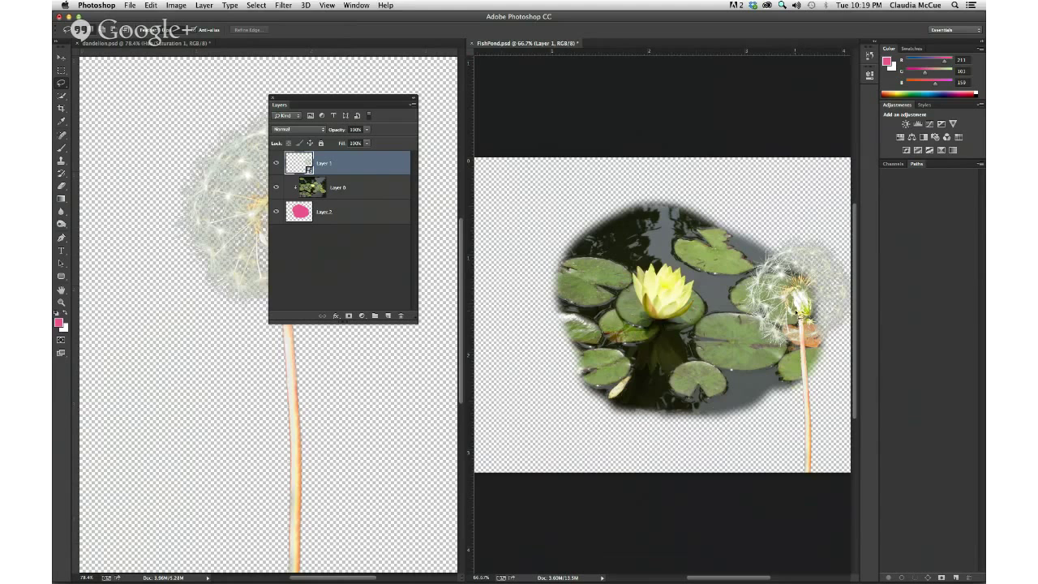
{"action": "key", "text": "v"}
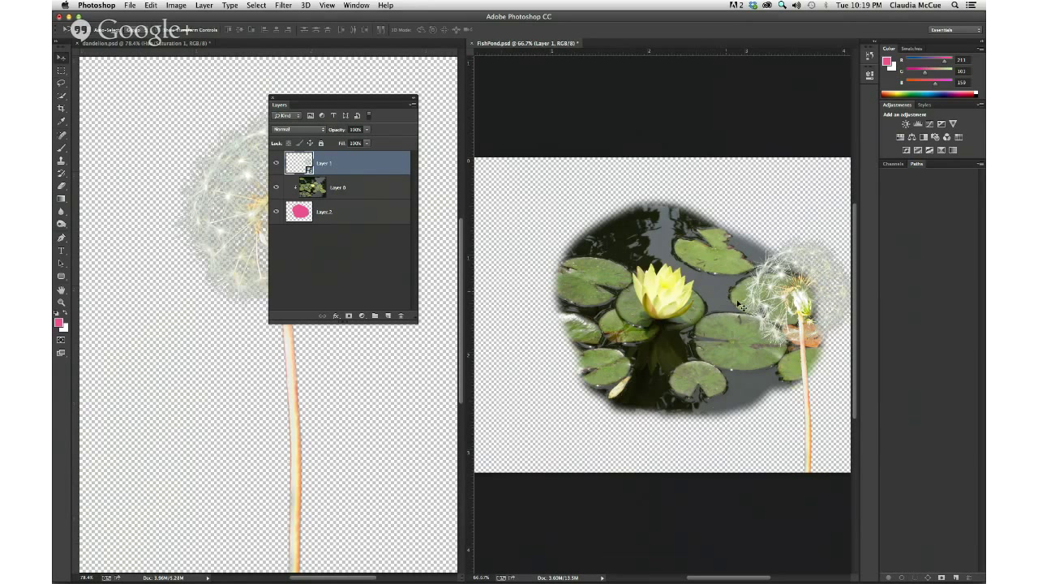
{"action": "left_click_drag", "start_coordinate": [799, 305], "coordinate": [750, 285]}
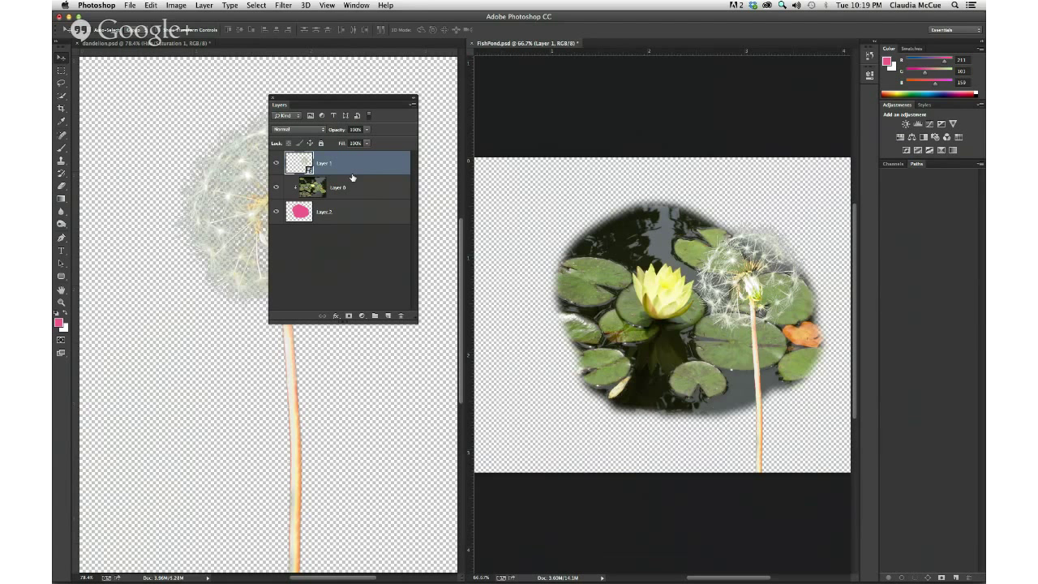
{"action": "left_click", "coordinate": [352, 175], "text": "alt"}
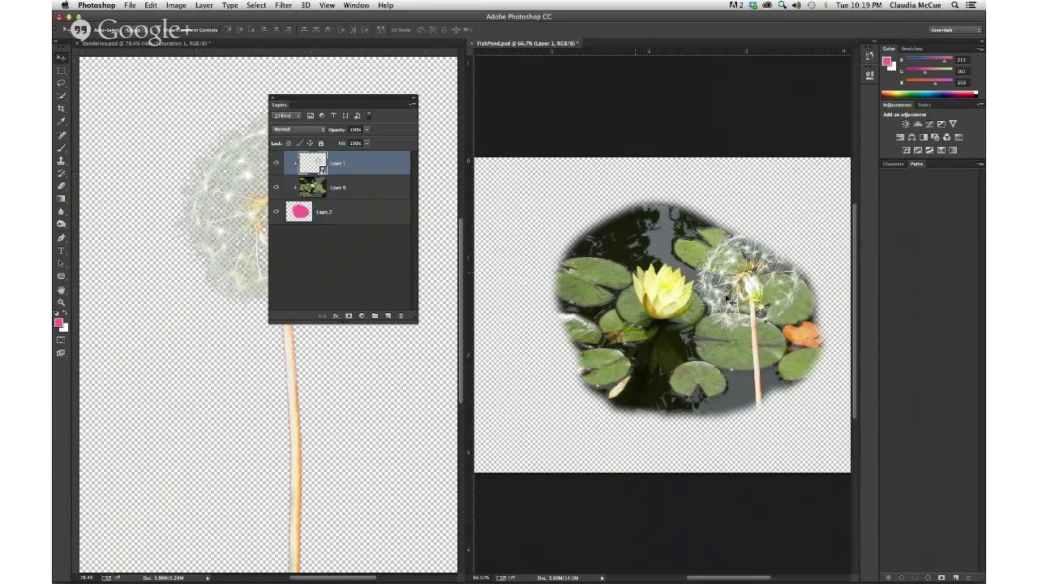
{"action": "left_click_drag", "start_coordinate": [707, 310], "coordinate": [657, 326]}
{"action": "left_click_drag", "start_coordinate": [740, 284], "coordinate": [726, 308]}
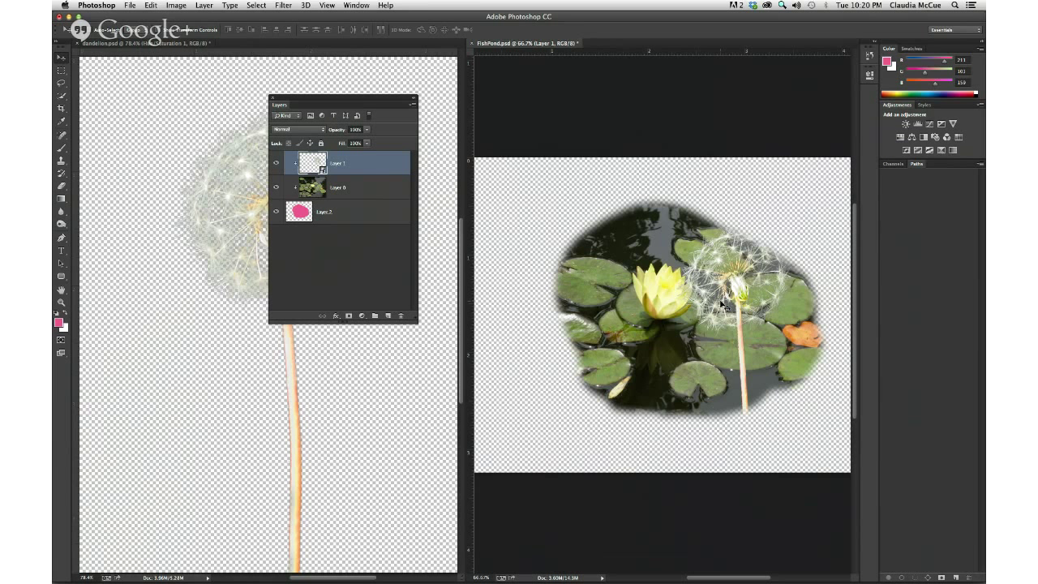
Release the clipping masks from Layer 0 and Layer 1 and hide Layer 2
{"action": "left_click", "coordinate": [353, 197], "text": "alt"}
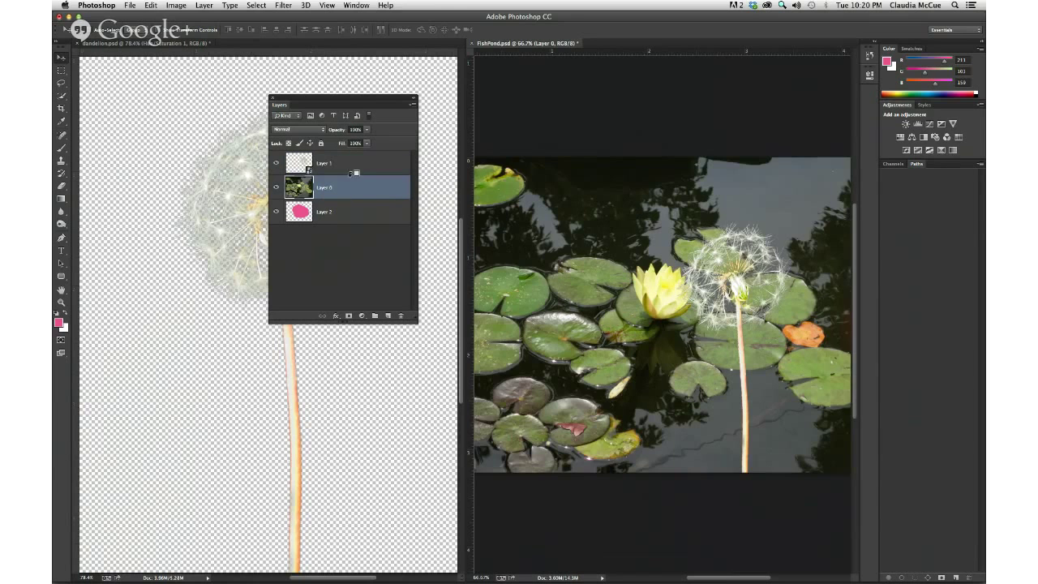
{"action": "left_click", "coordinate": [276, 211]}
Add a type layer reading YEXY directly above Layer 2 and set its font style to Black Condensed
{"action": "left_click", "coordinate": [323, 216]}
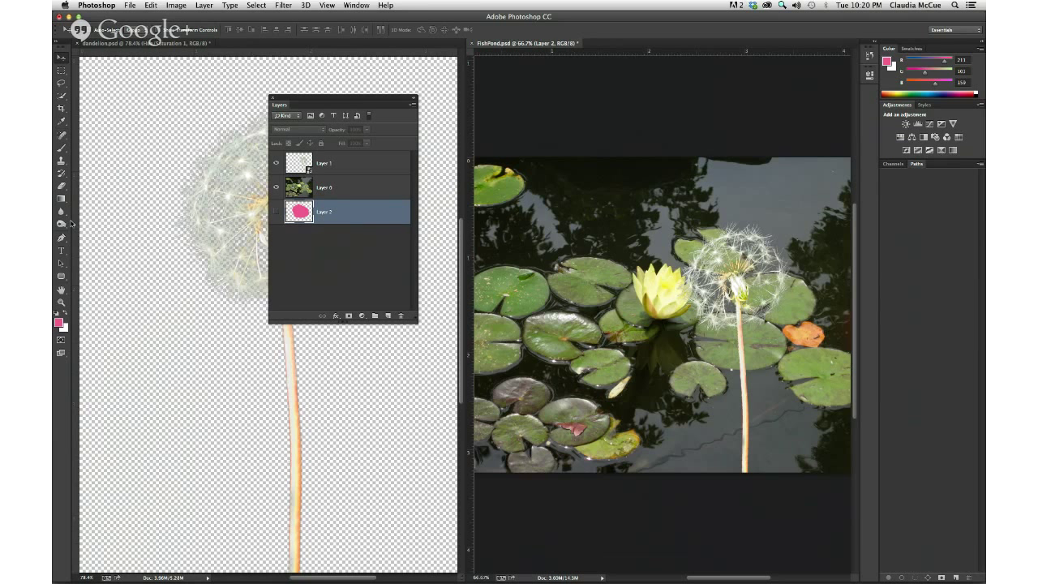
{"action": "left_click", "coordinate": [61, 251]}
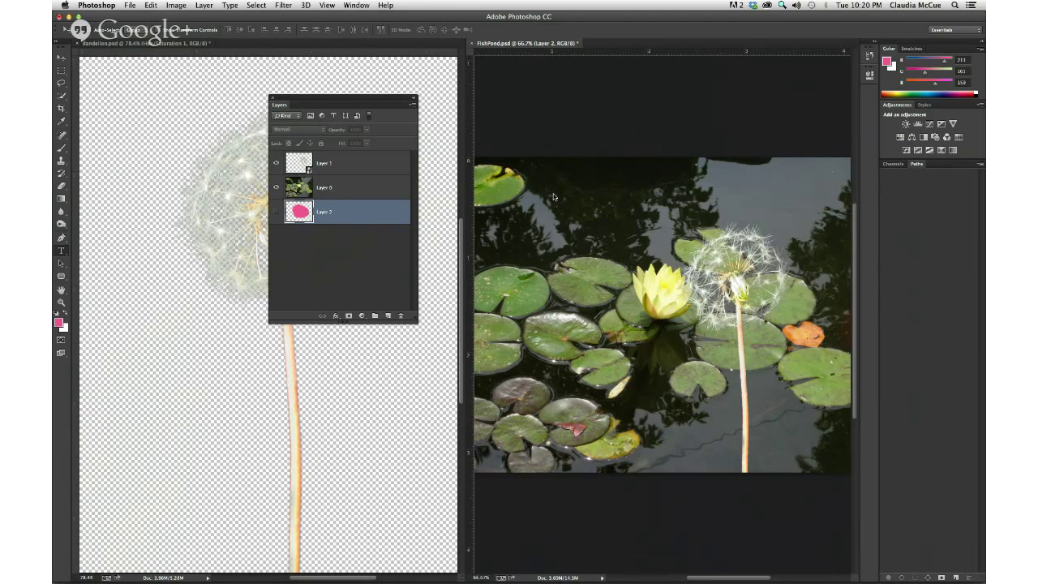
{"action": "left_click", "coordinate": [541, 285]}
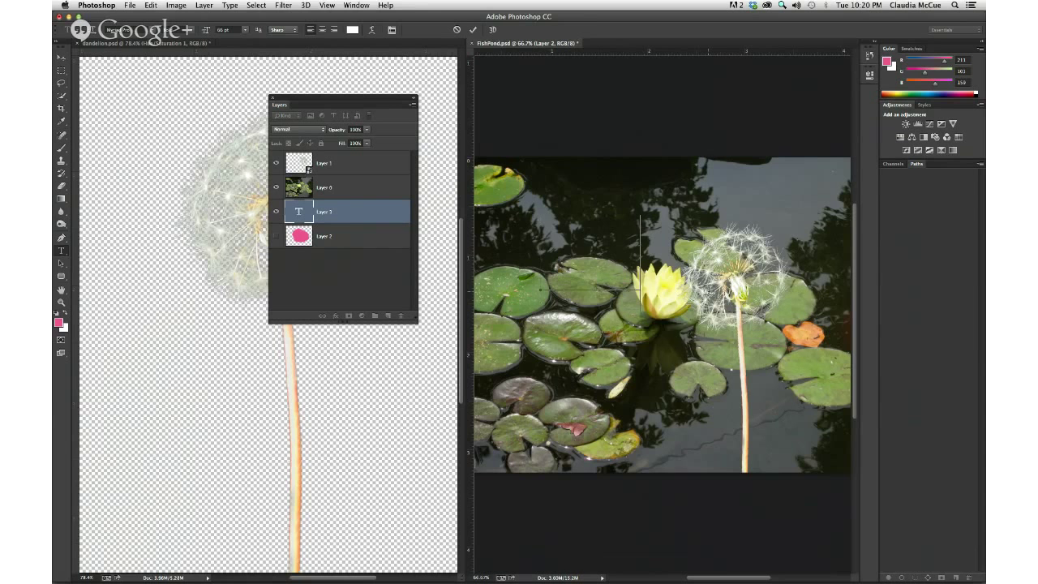
{"action": "type", "text": "ab"}
{"action": "key", "text": "super"}
{"action": "key", "text": "super+a"}
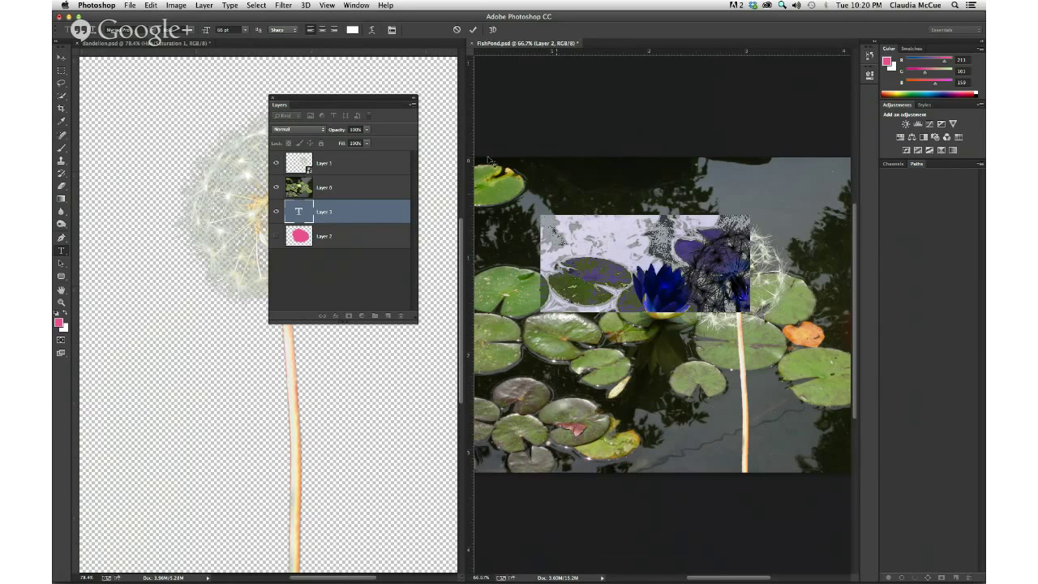
{"action": "left_click", "coordinate": [195, 32]}
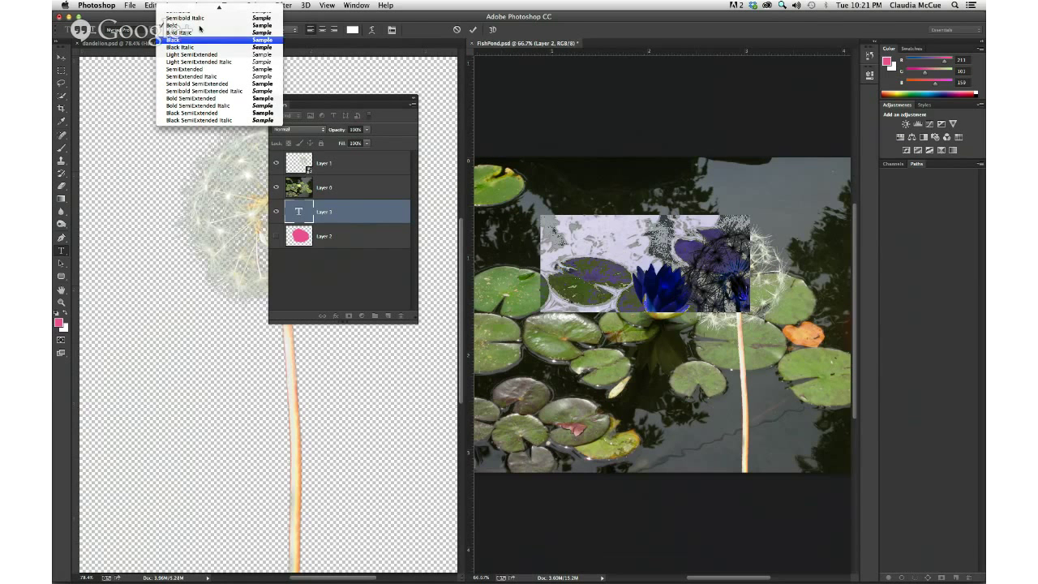
{"action": "mouse_move", "coordinate": [193, 5]}
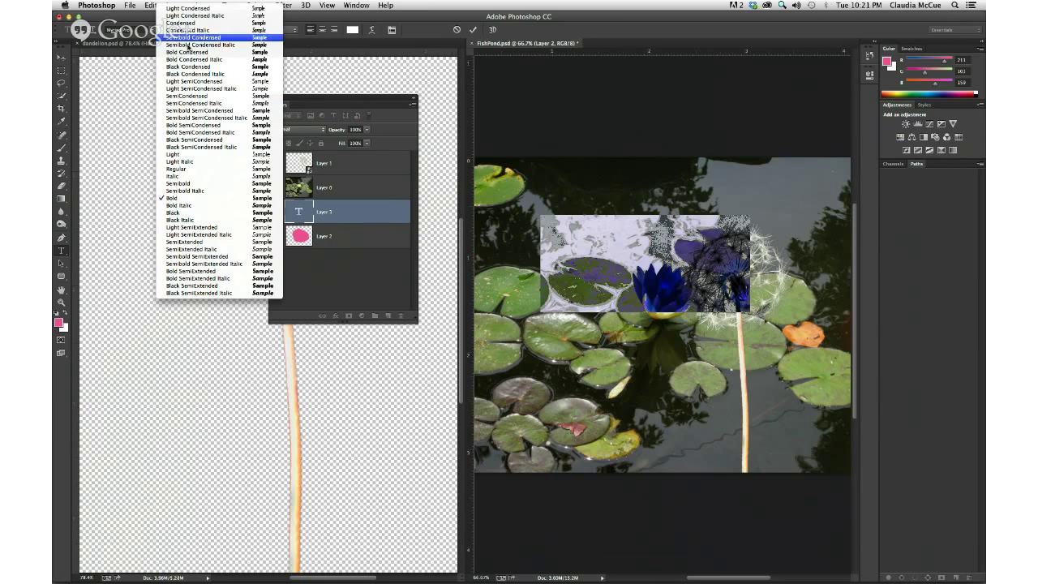
{"action": "left_click", "coordinate": [199, 72]}
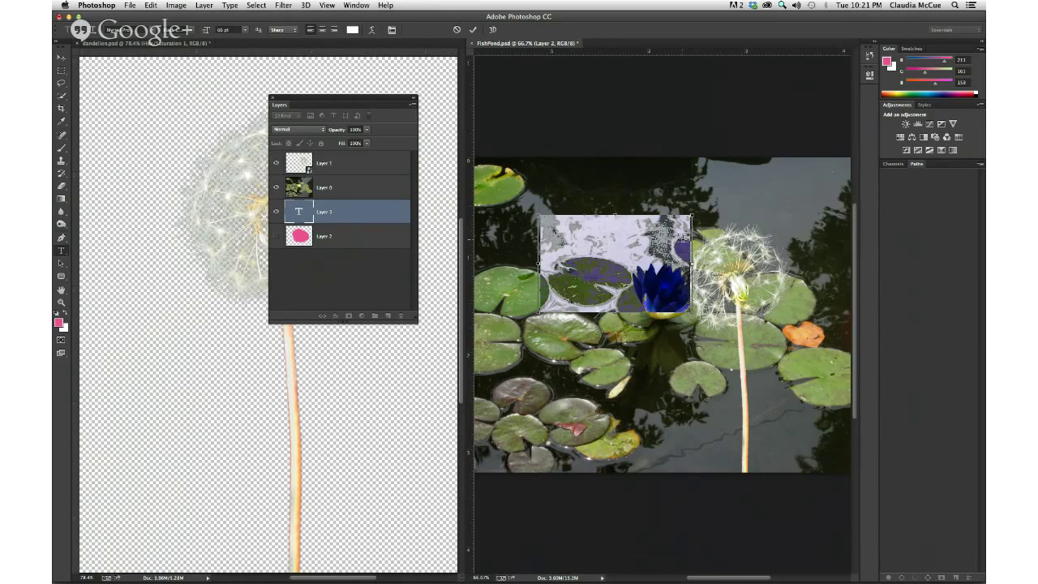
Enlarge the selected text in repeated size increments and commit the type layer
{"action": "key", "text": "super+shift+period"}
{"action": "key", "text": "super+shift+period"}
{"action": "key", "text": "super+shift+period"}
{"action": "key", "text": "super+shift+period"}
{"action": "key", "text": "super+shift+period"}
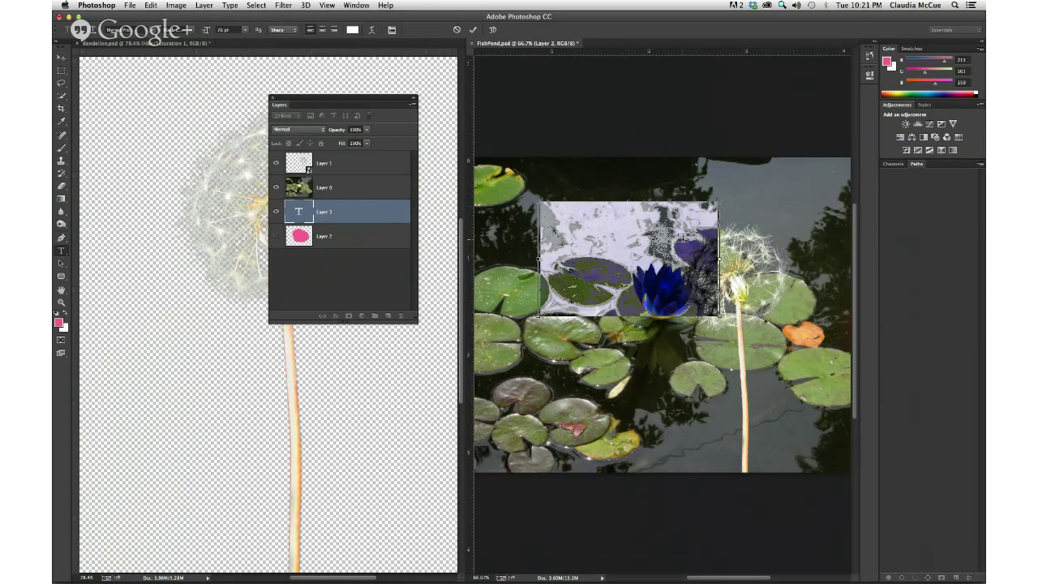
{"action": "key", "text": "super+shift+period"}
{"action": "key", "text": "super+shift+period"}
{"action": "key", "text": "super+shift+period"}
{"action": "key", "text": "super+shift+period"}
{"action": "key", "text": "super+shift+period"}
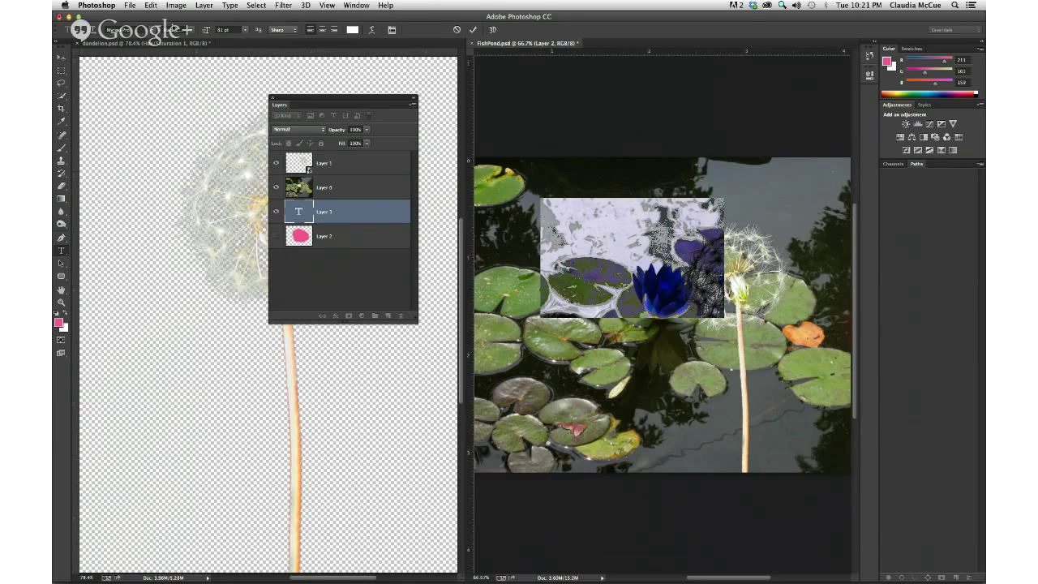
{"action": "left_click", "coordinate": [475, 30]}
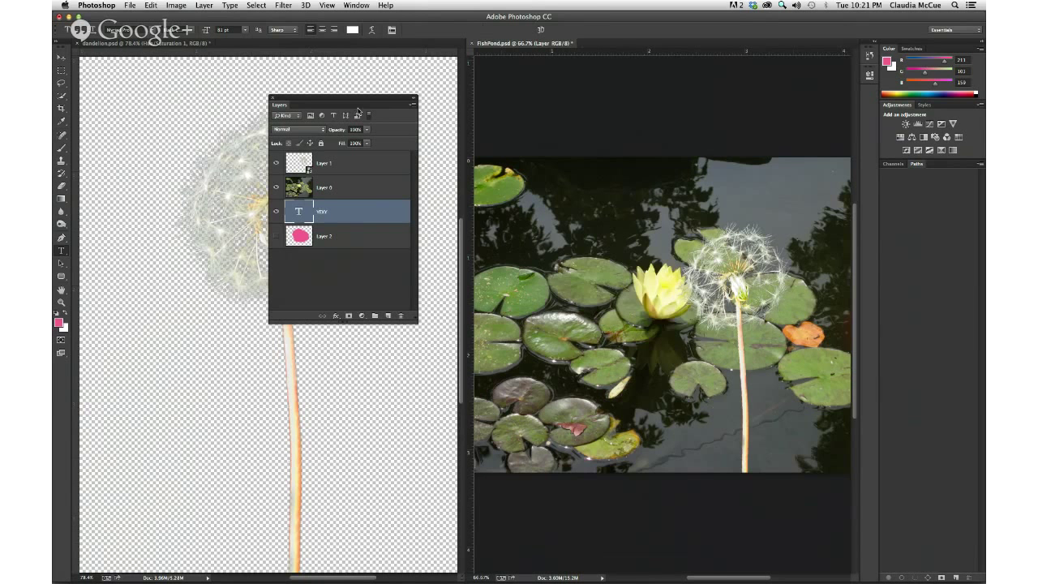
Hide Layer 0 and Layer 1, and replace the wording of the type layer with TEXT
{"action": "left_click", "coordinate": [276, 189]}
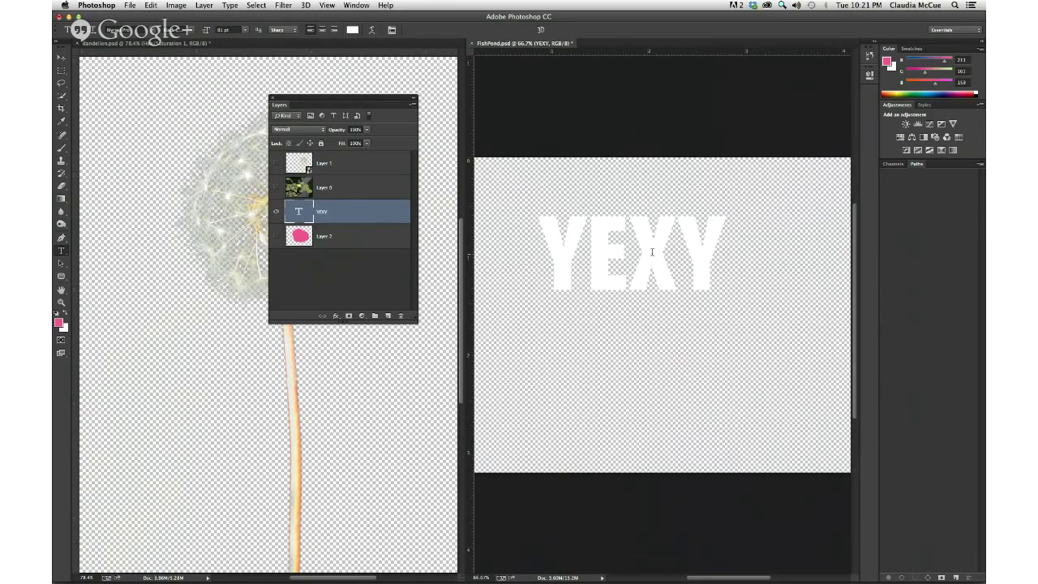
{"action": "double_click", "coordinate": [678, 252]}
{"action": "type", "text": "TEXT"}
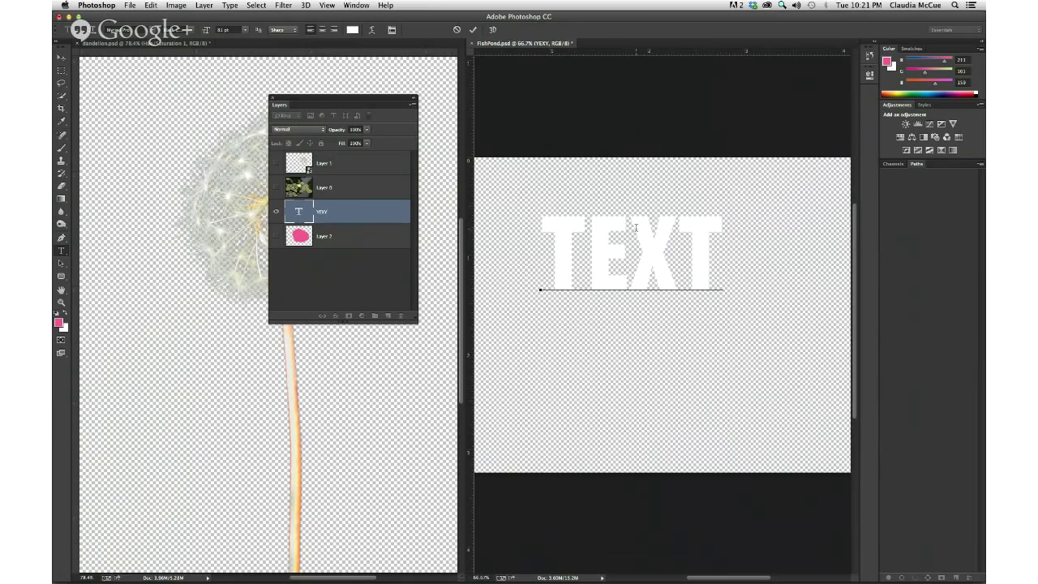
{"action": "left_click", "coordinate": [473, 29]}
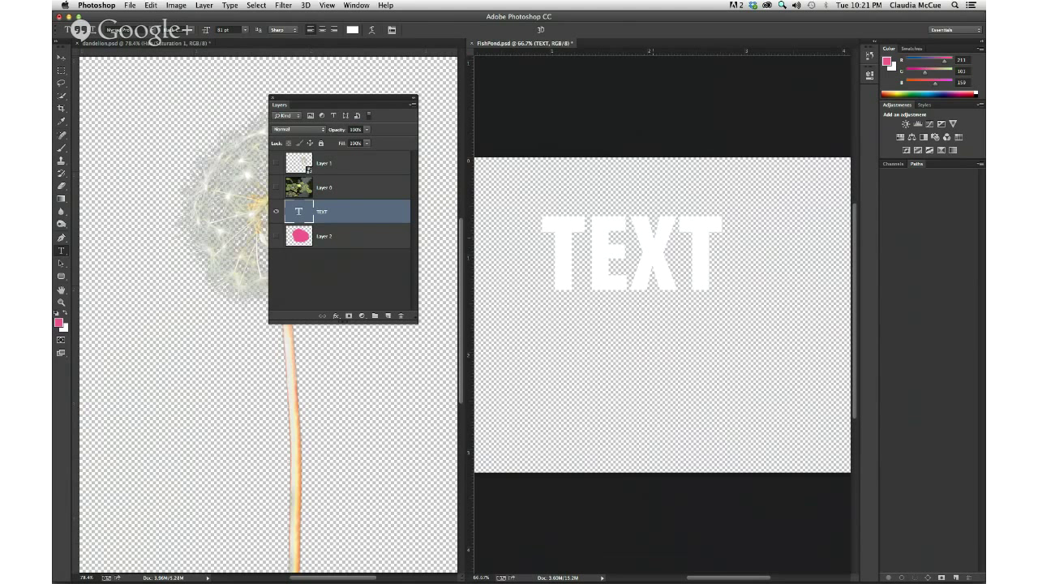
Show Layer 0 and Layer 1 again and clip both of them to the TEXT type layer with clipping masks
{"action": "left_click", "coordinate": [61, 59]}
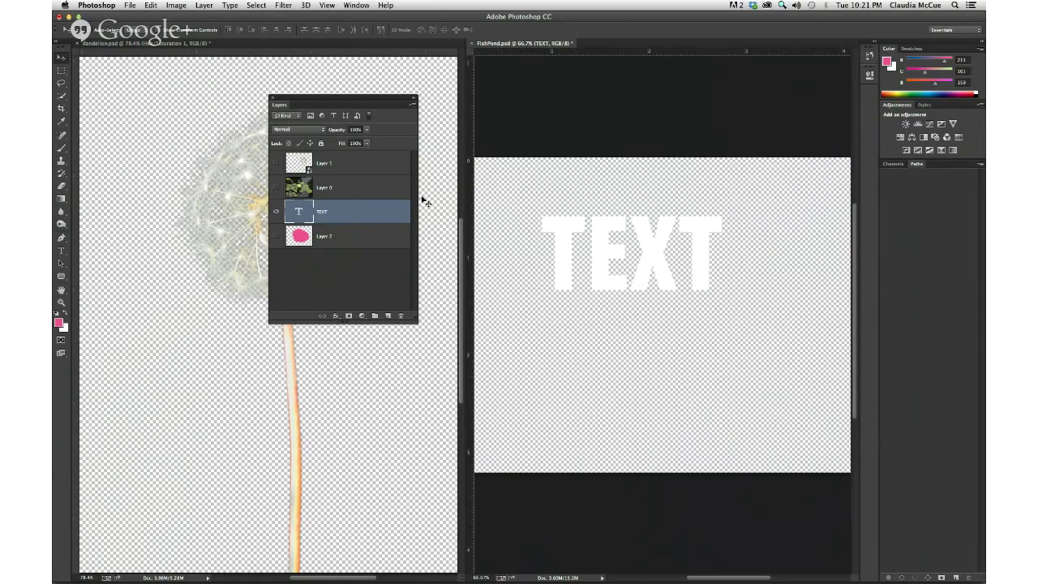
{"action": "left_click", "coordinate": [275, 187]}
{"action": "left_click", "coordinate": [276, 163]}
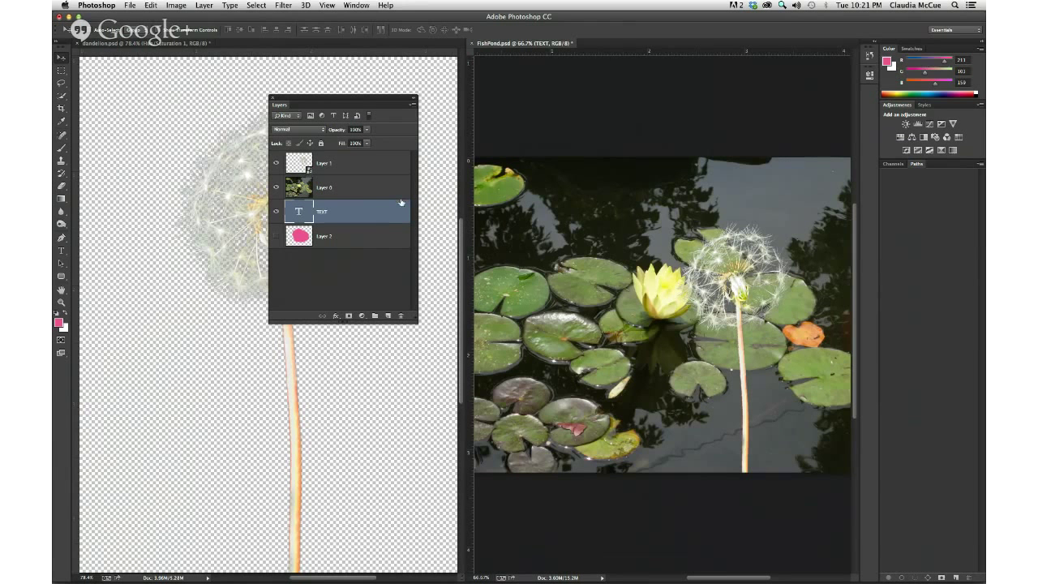
{"action": "left_click", "coordinate": [355, 197], "text": "alt"}
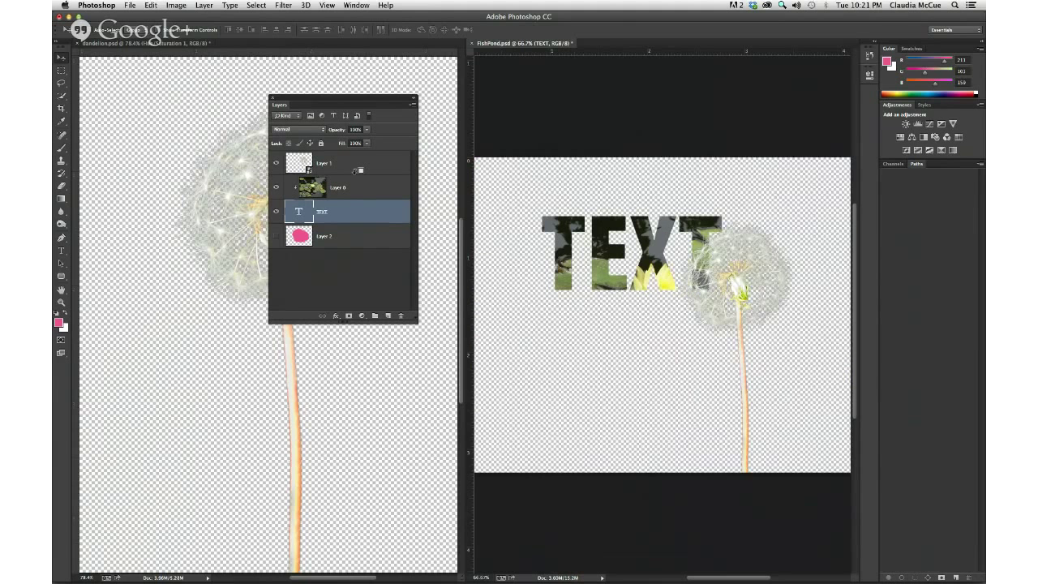
{"action": "left_click", "coordinate": [356, 174], "text": "alt"}
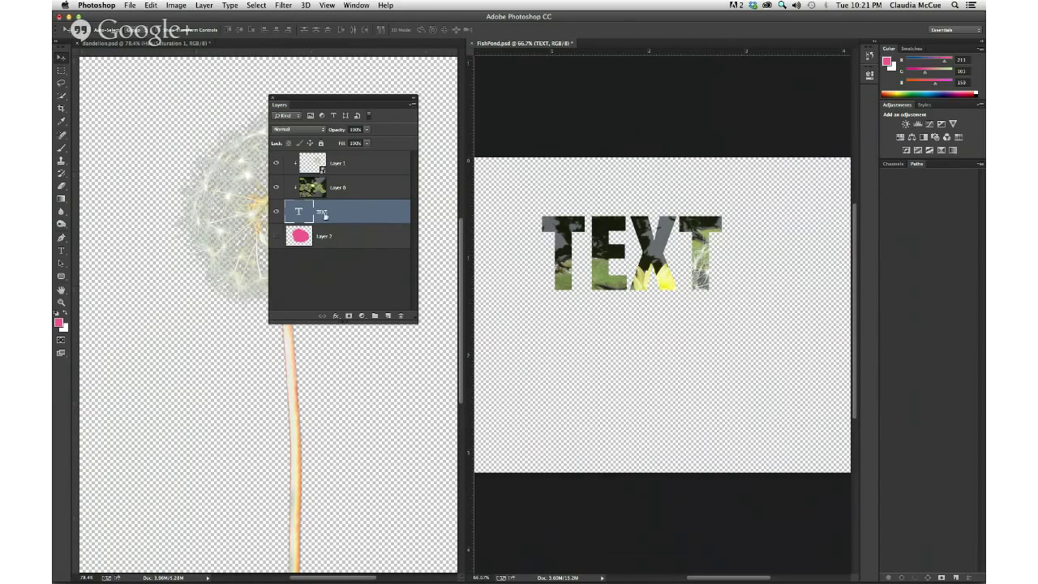
Move the TEXT type layer down so its letters are filled by the lily pads and the yellow flower
{"action": "key", "text": "shift+Down"}
{"action": "left_click_drag", "start_coordinate": [578, 301], "coordinate": [566, 322]}
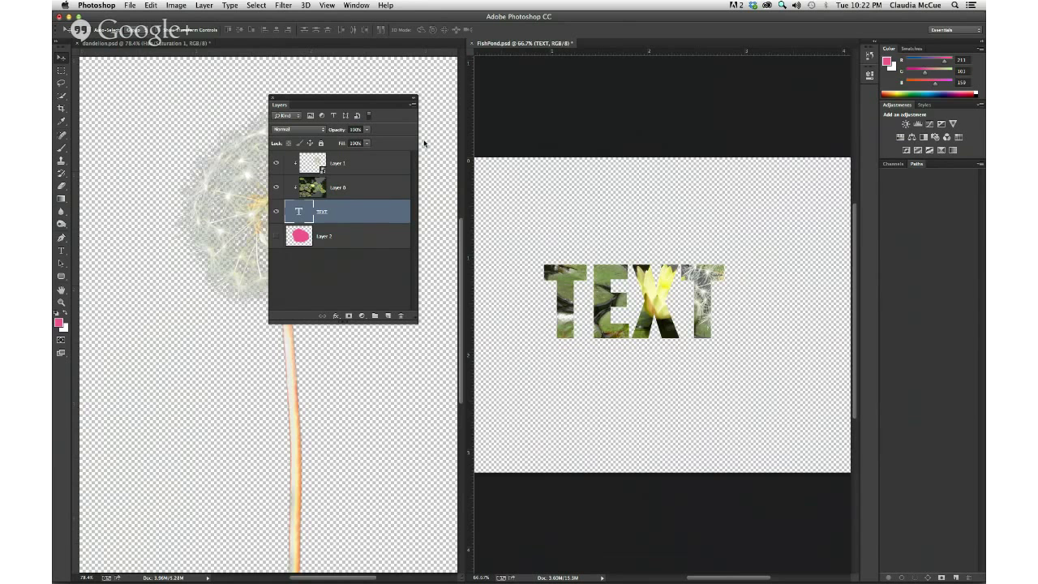
Add a drop shadow to the TEXT layer and offset it down and to the left, at about 46° and 34 px distance
{"action": "left_click", "coordinate": [335, 316]}
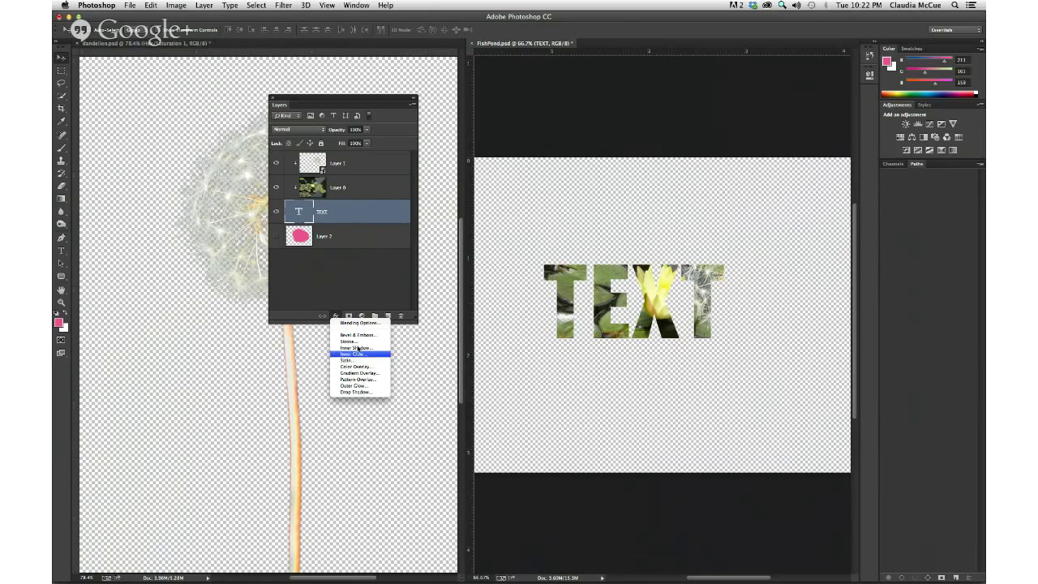
{"action": "left_click", "coordinate": [355, 391]}
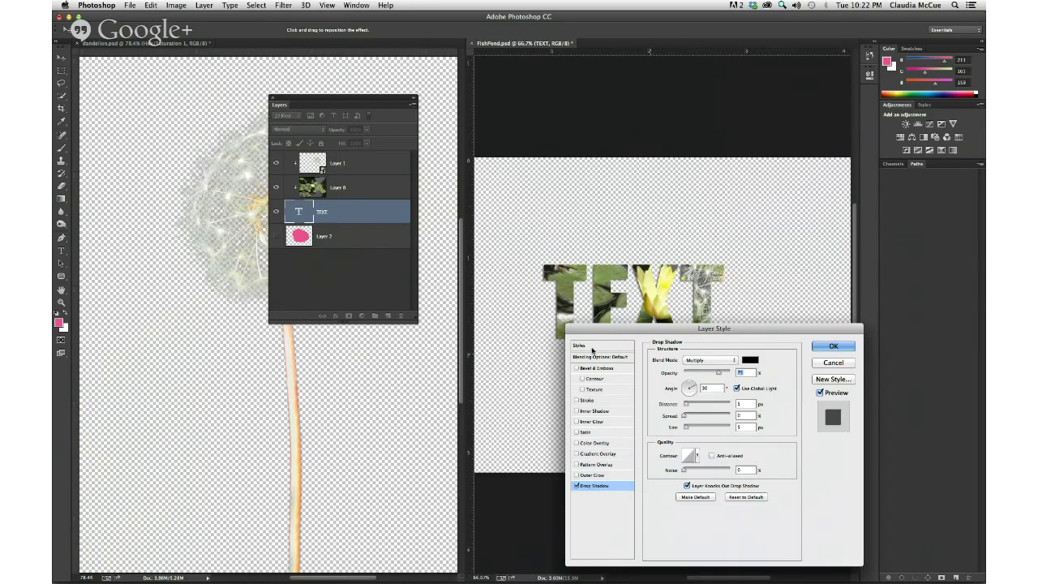
{"action": "left_click_drag", "start_coordinate": [589, 335], "coordinate": [667, 312]}
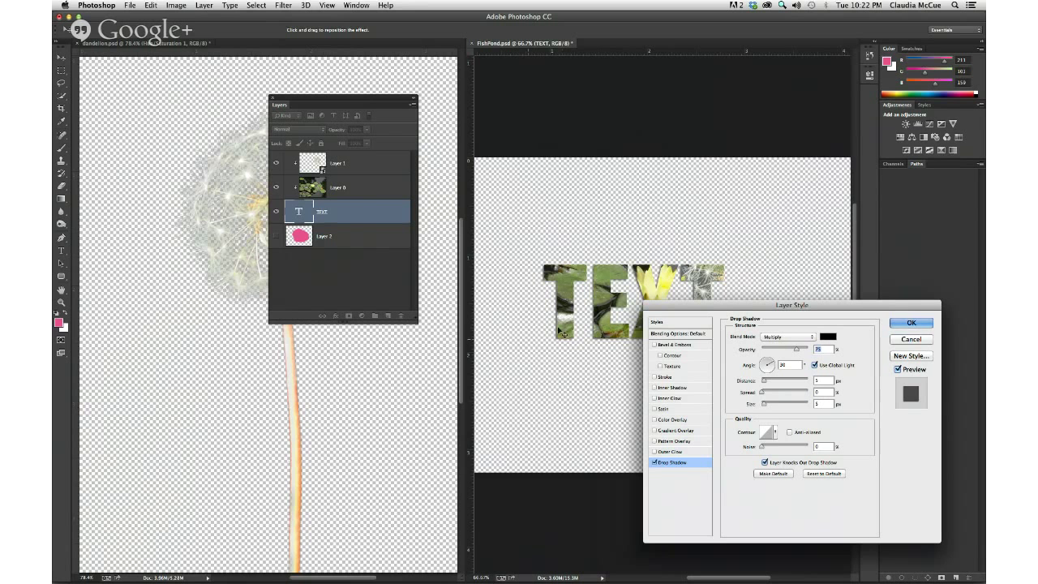
{"action": "left_click", "coordinate": [773, 364]}
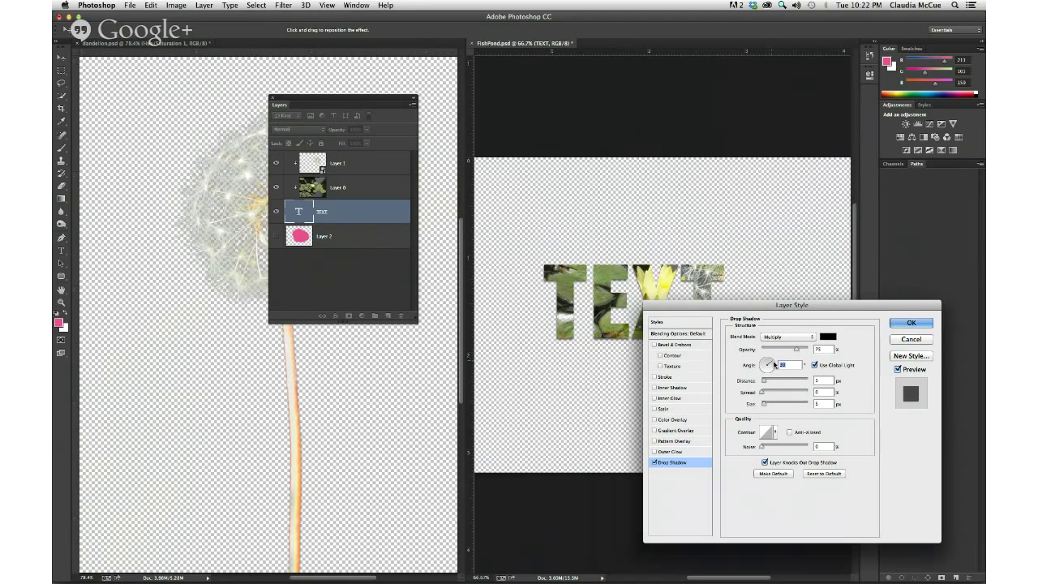
{"action": "type", "text": "25"}
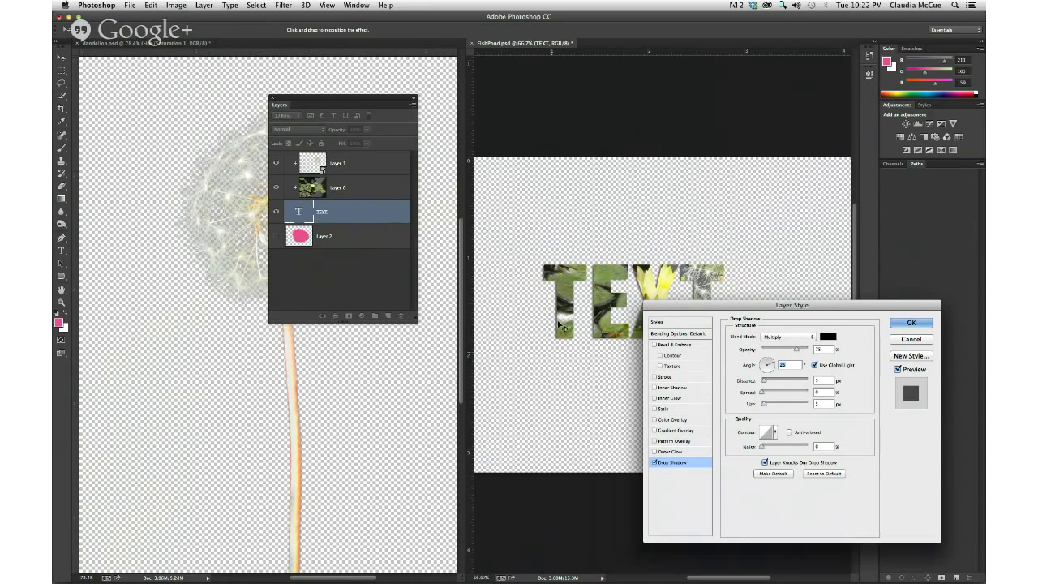
{"action": "left_click_drag", "start_coordinate": [561, 310], "coordinate": [550, 319]}
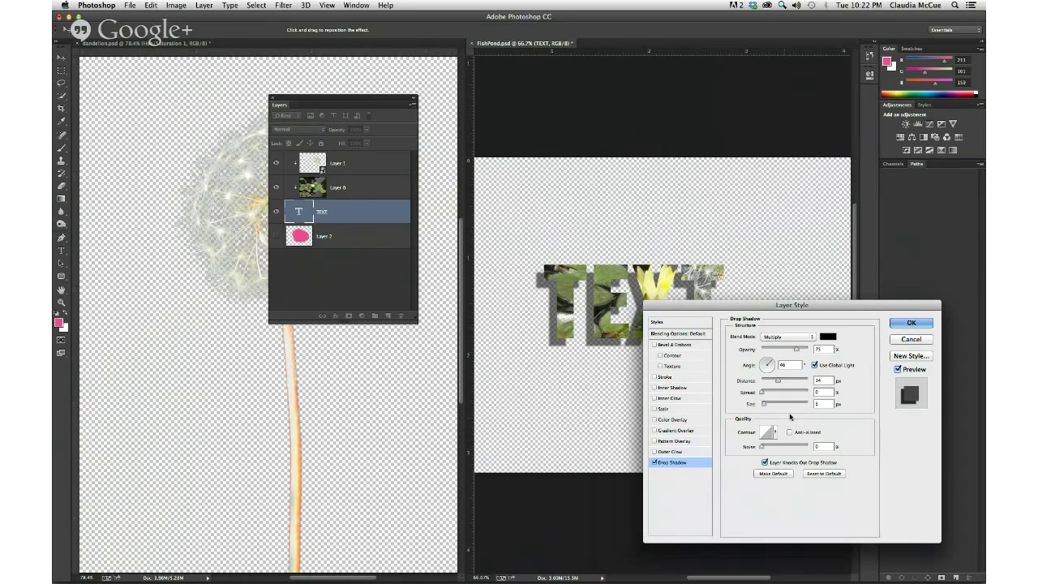
Soften the drop shadow with a larger size, reposition it to about 32° and 42 px distance, and apply the layer style
{"action": "left_click_drag", "start_coordinate": [766, 406], "coordinate": [768, 406]}
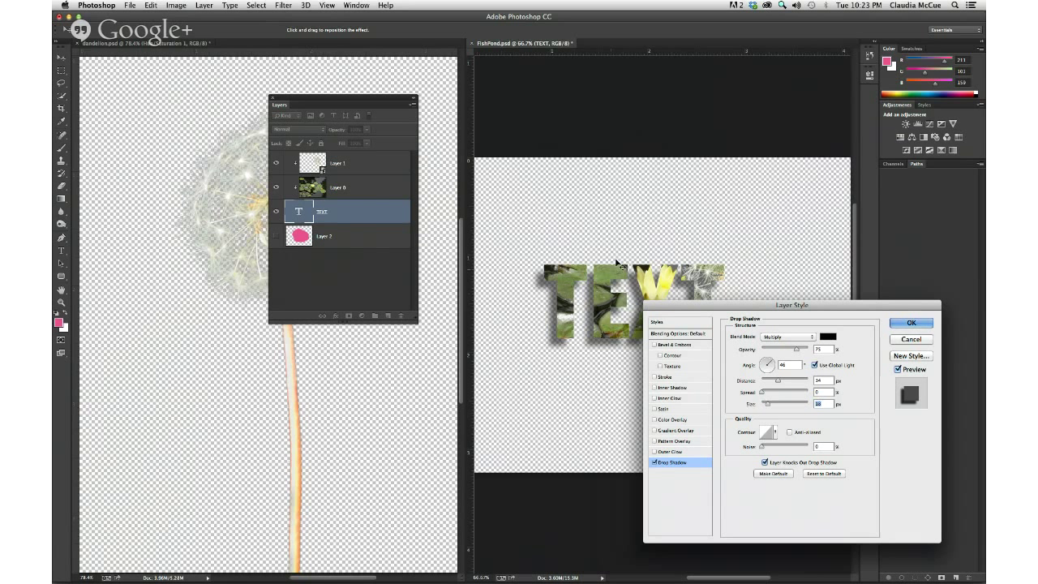
{"action": "mouse_move", "coordinate": [561, 328]}
{"action": "left_mouse_down"}
{"action": "mouse_move", "coordinate": [545, 308]}
{"action": "mouse_move", "coordinate": [557, 333]}
{"action": "mouse_move", "coordinate": [547, 320]}
{"action": "left_mouse_up"}
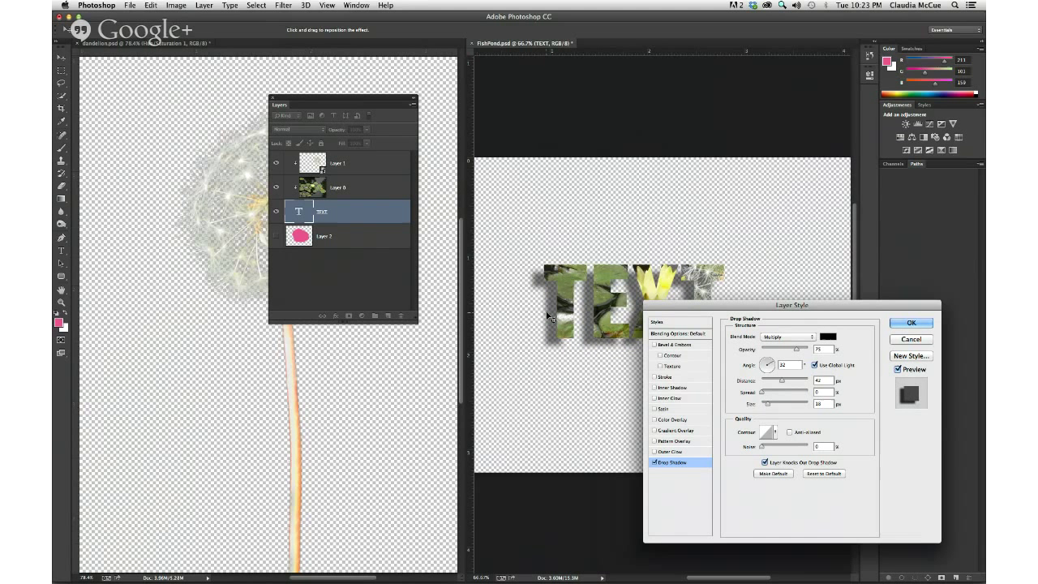
{"action": "left_click", "coordinate": [911, 323]}
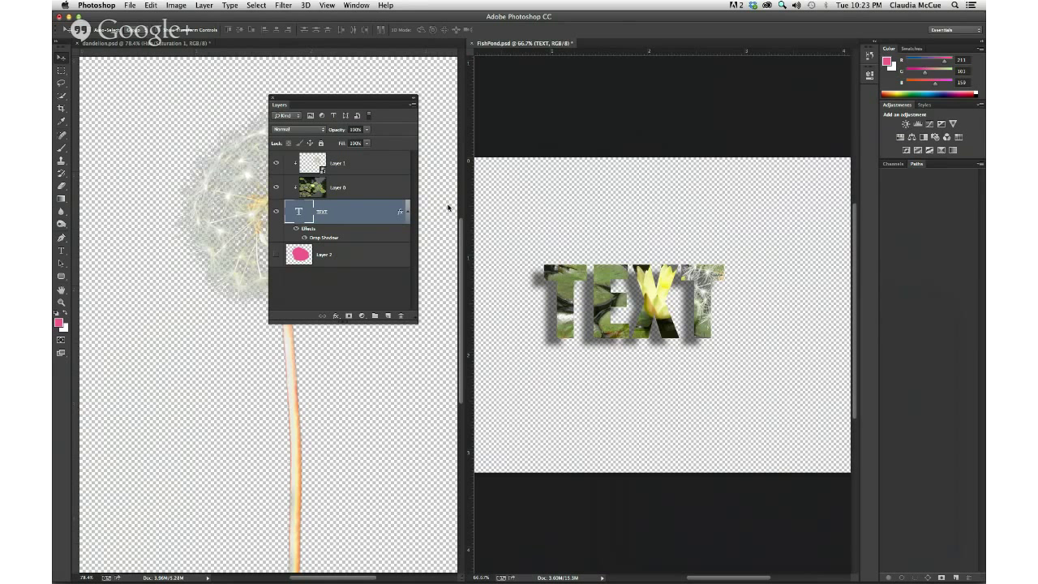
Switch from Photoshop to Chrome
{"action": "key", "text": "super+Tab"}
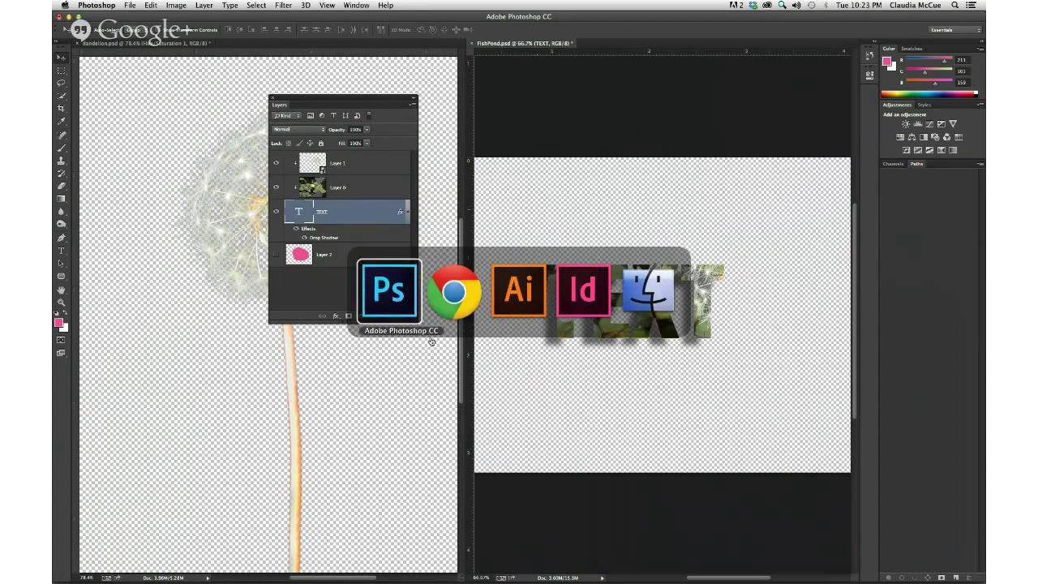
{"action": "left_click", "coordinate": [475, 316]}
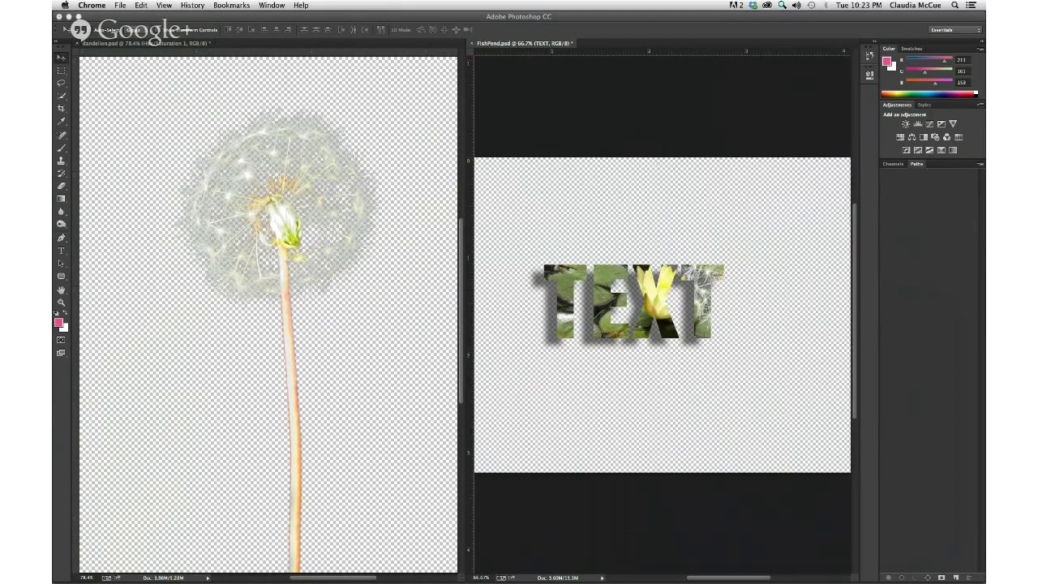